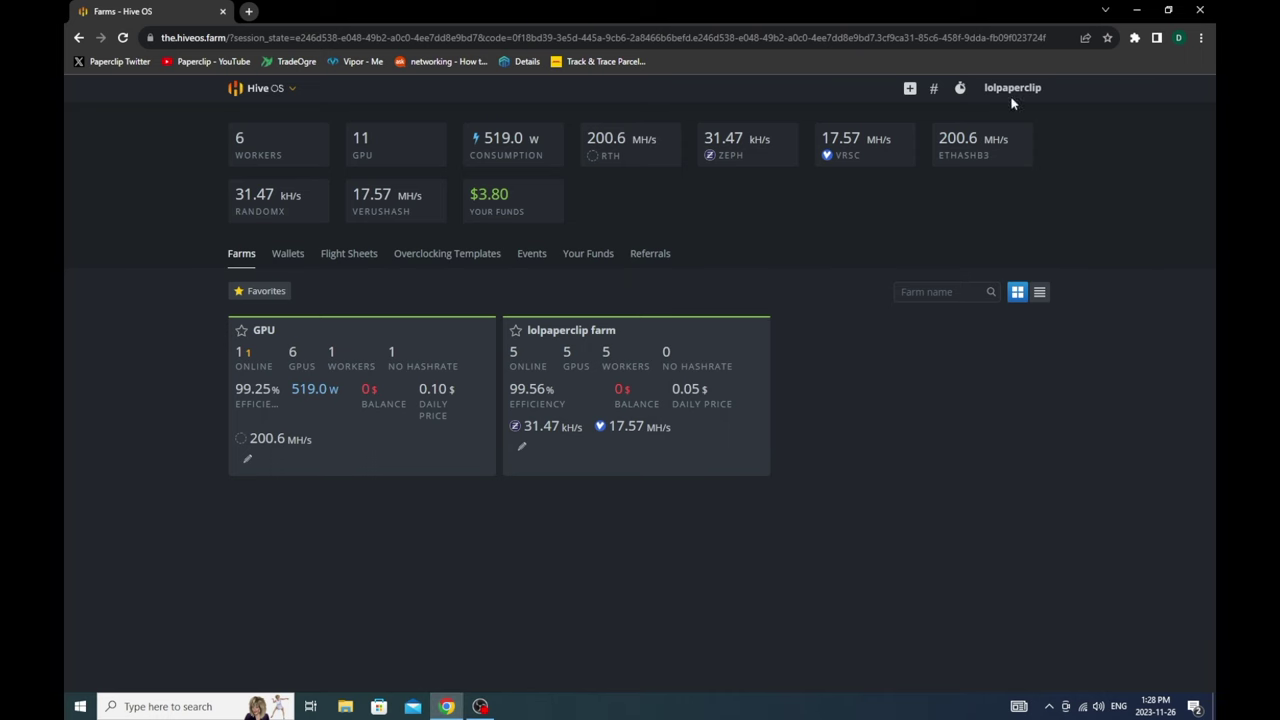
Create and save a new farm named New Farm.
click(910, 89)
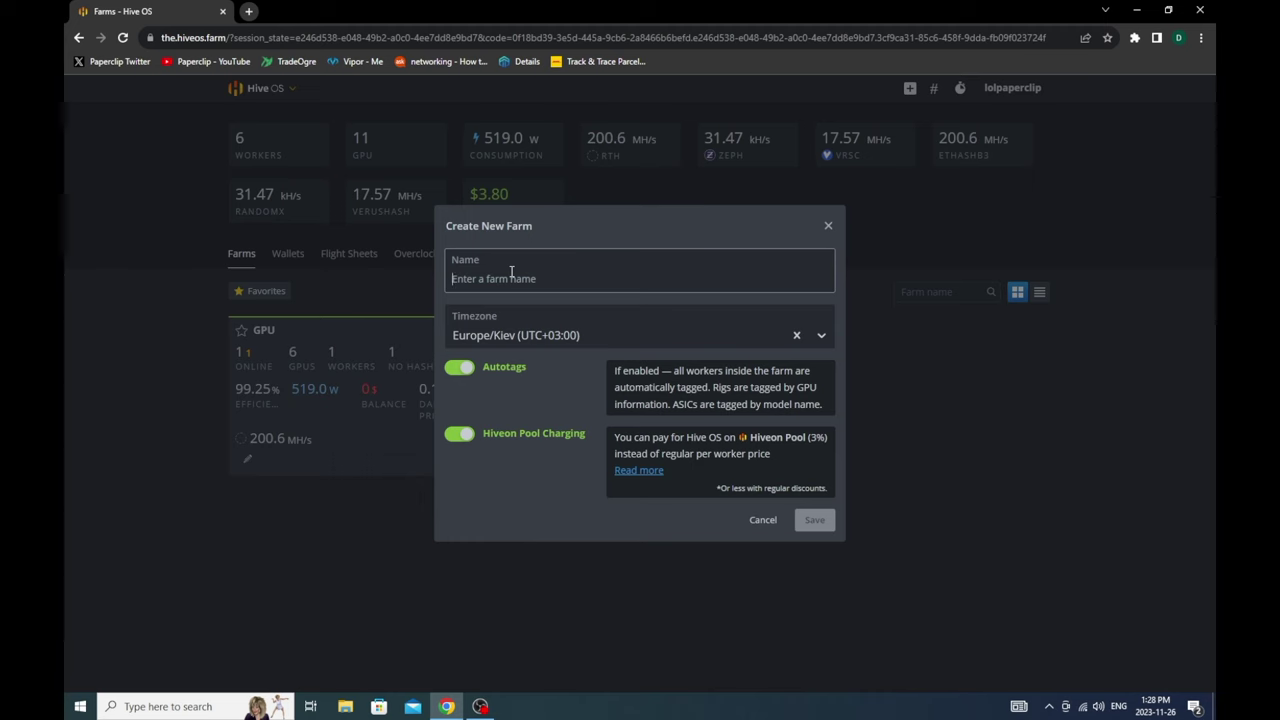
text(New Farm)
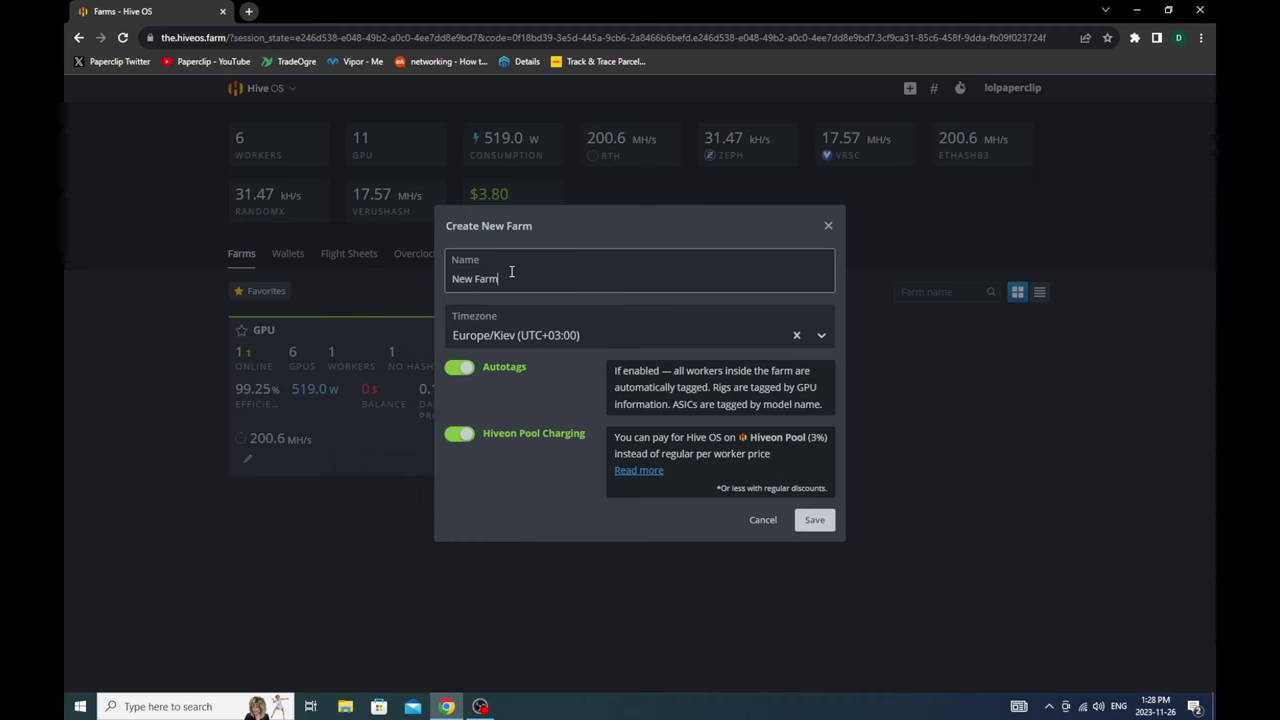
click(813, 521)
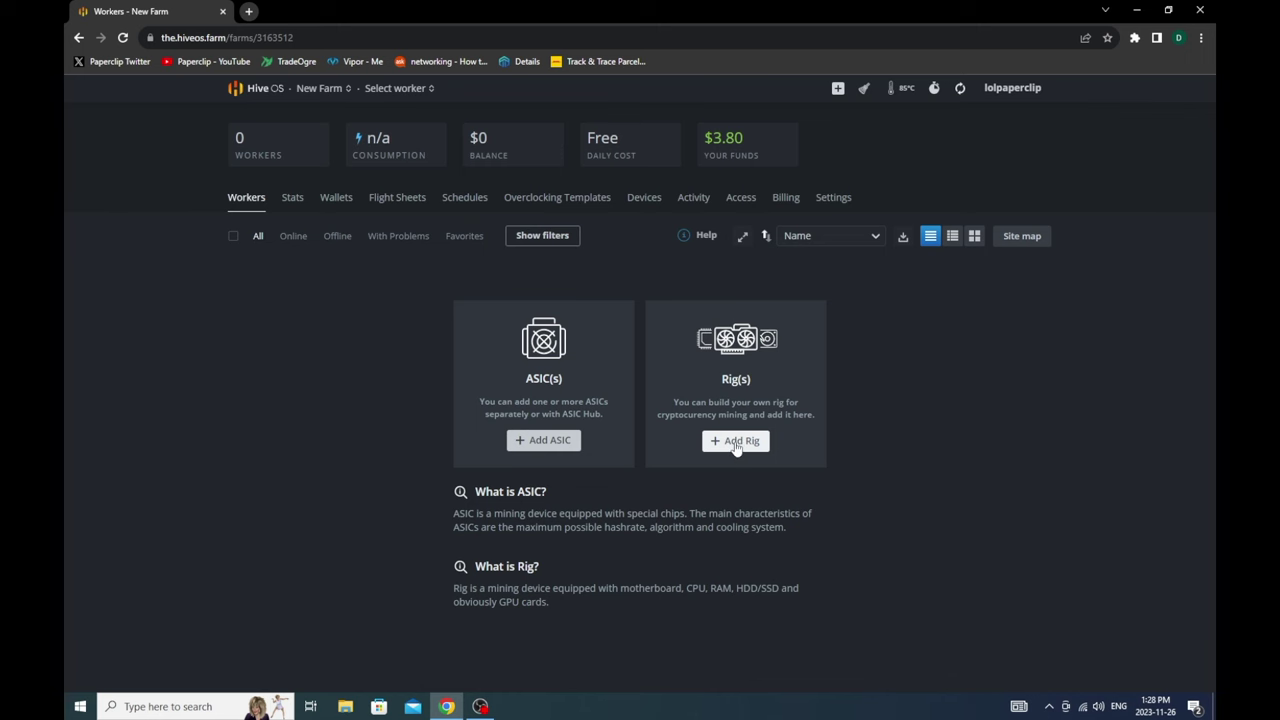
Add a rig to the farm as an existing Hive OS rig and download its rig.conf.
click(736, 444)
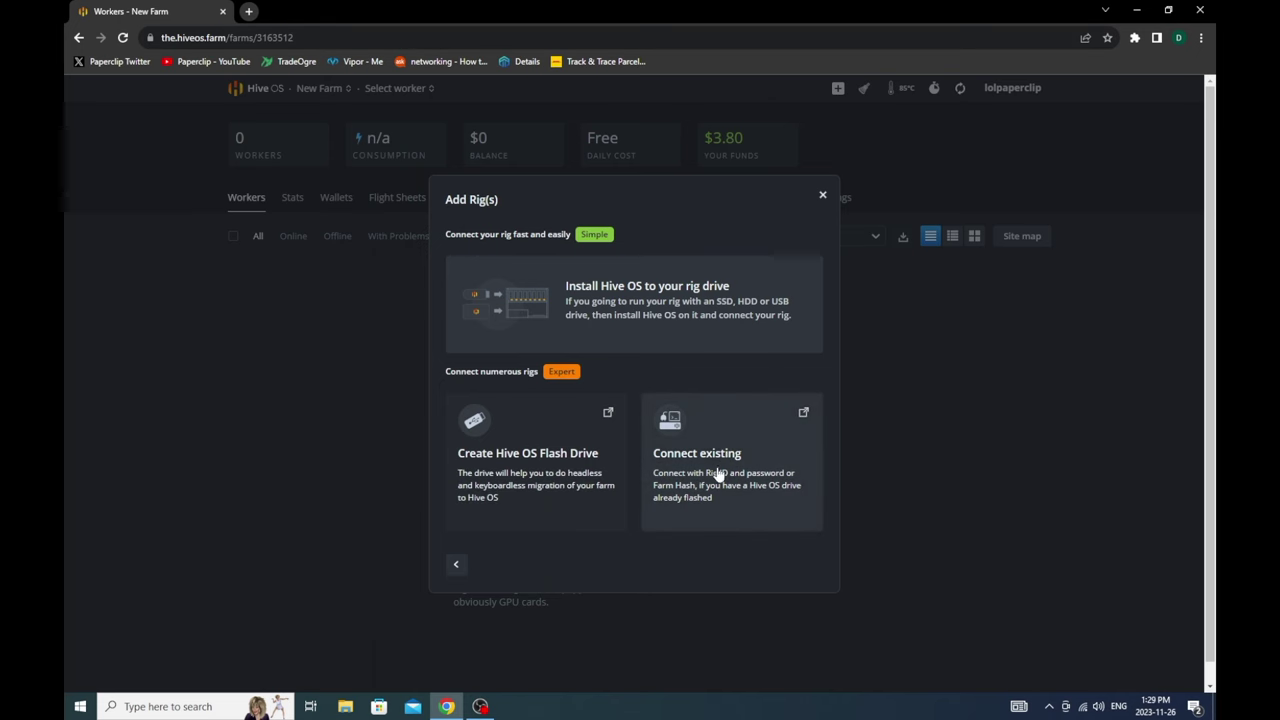
click(727, 455)
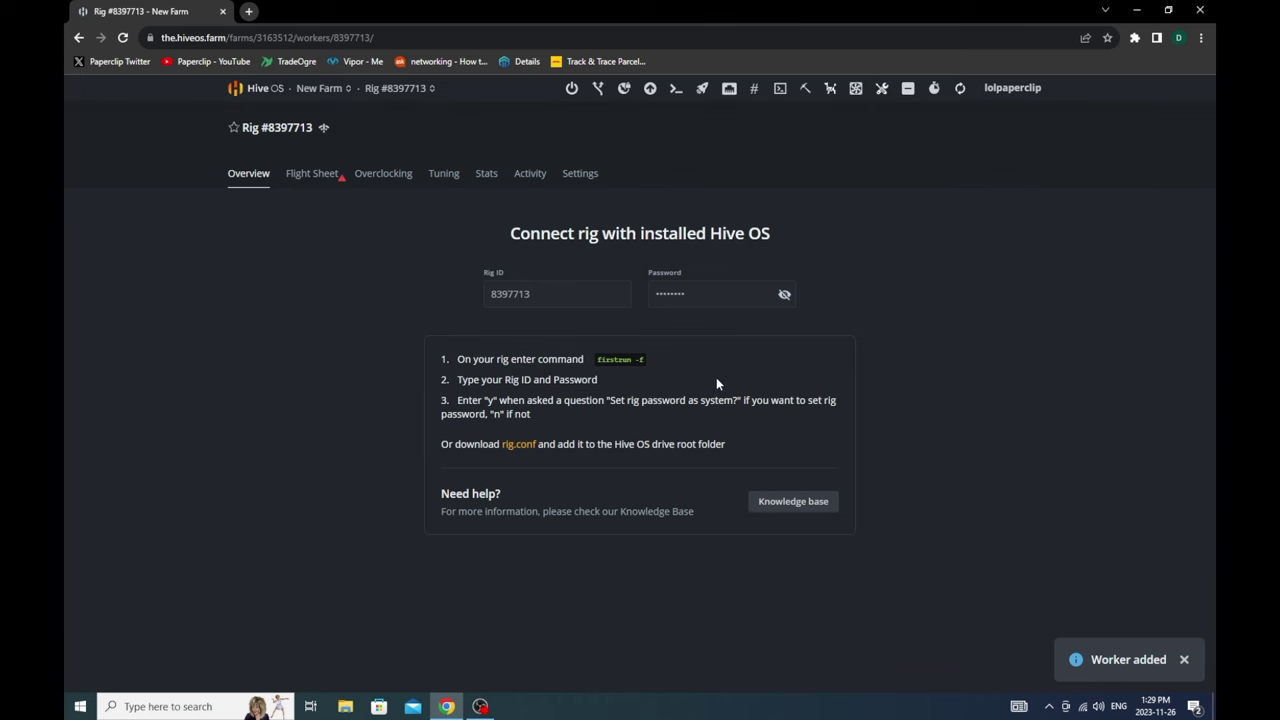
click(522, 445)
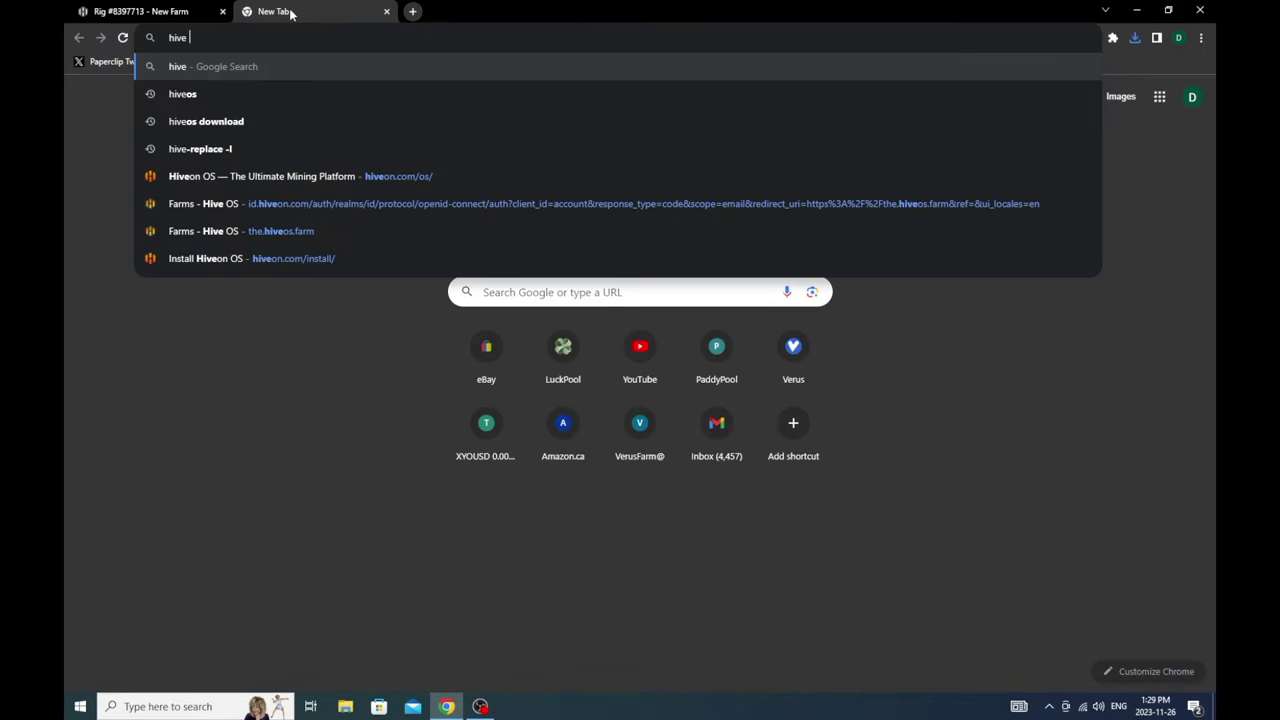
Search 'hive os download', open Install Hiveon OS, and download the stable GPU image ZIP.
text(download)
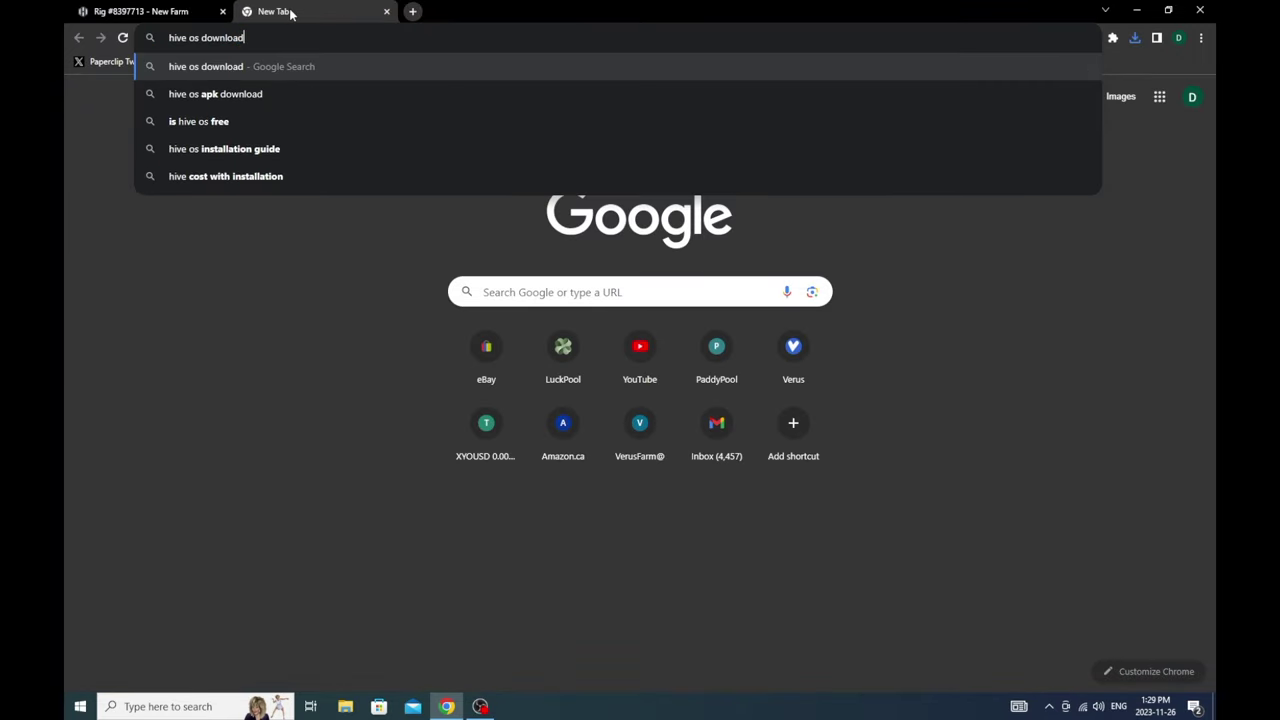
key(Return)
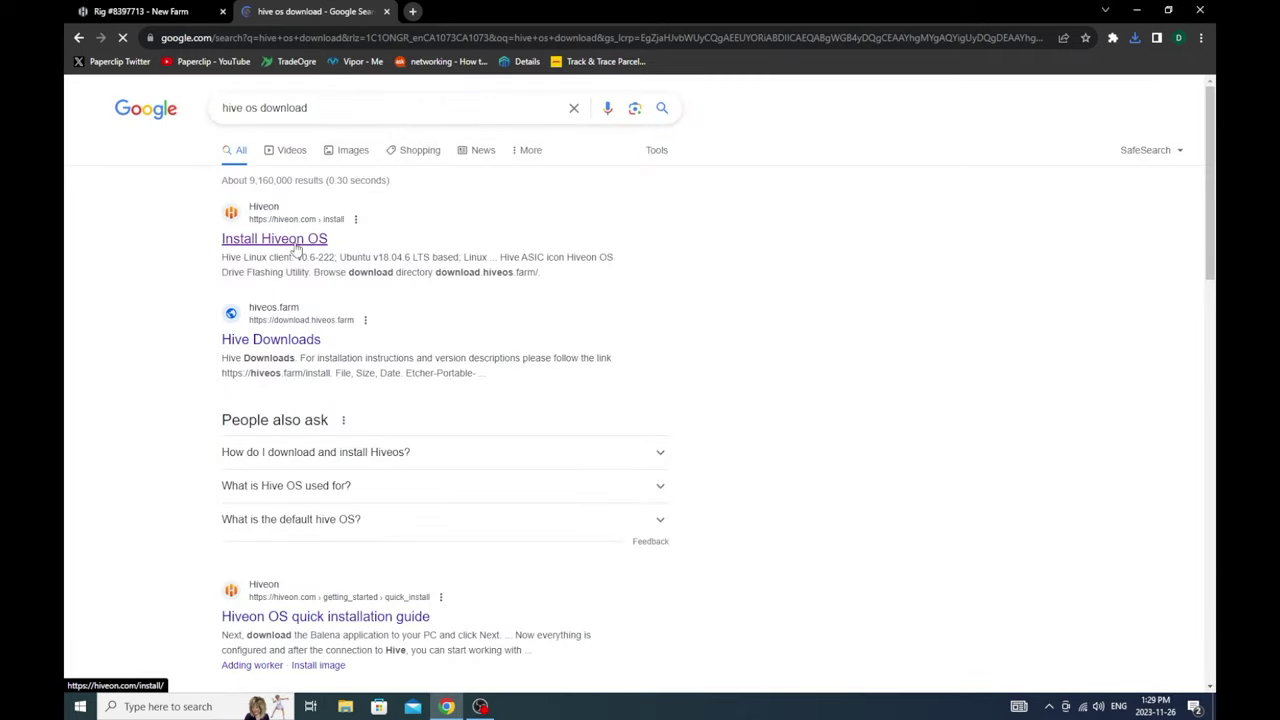
click(325, 245)
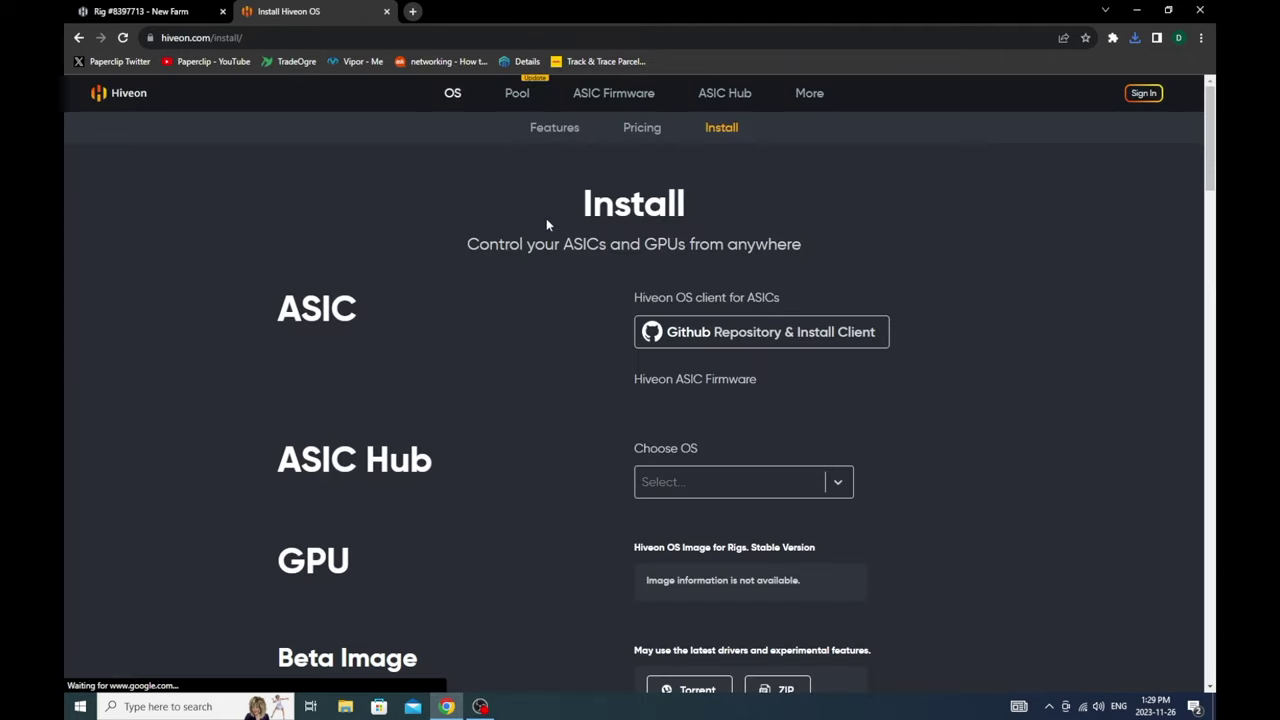
scroll(748, 257, down, 1)
scroll(740, 255, down, 3)
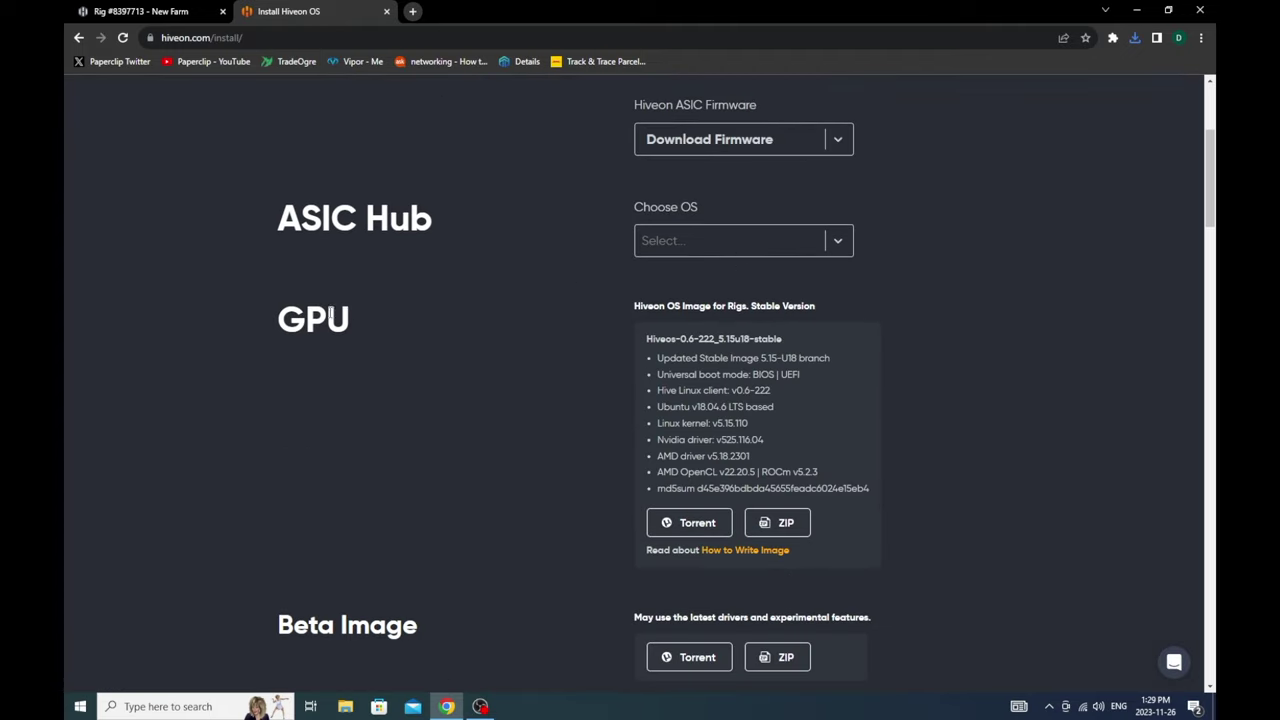
click(805, 524)
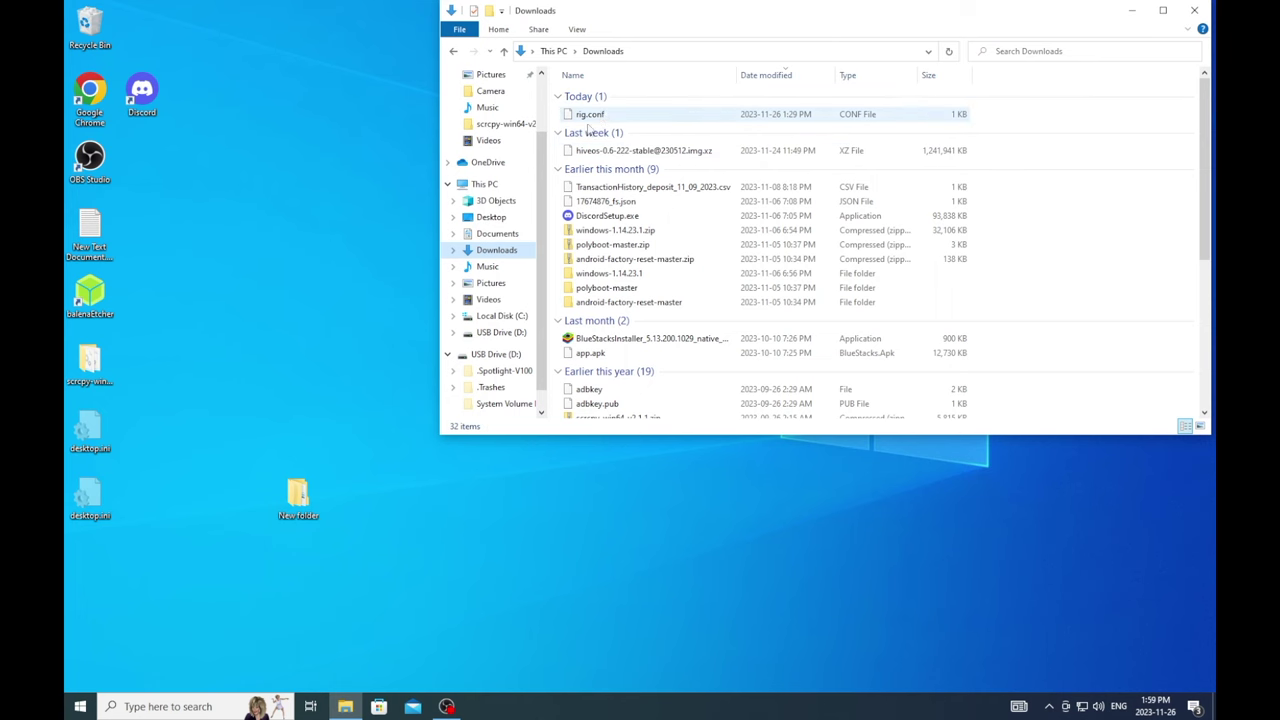
click(100, 296)
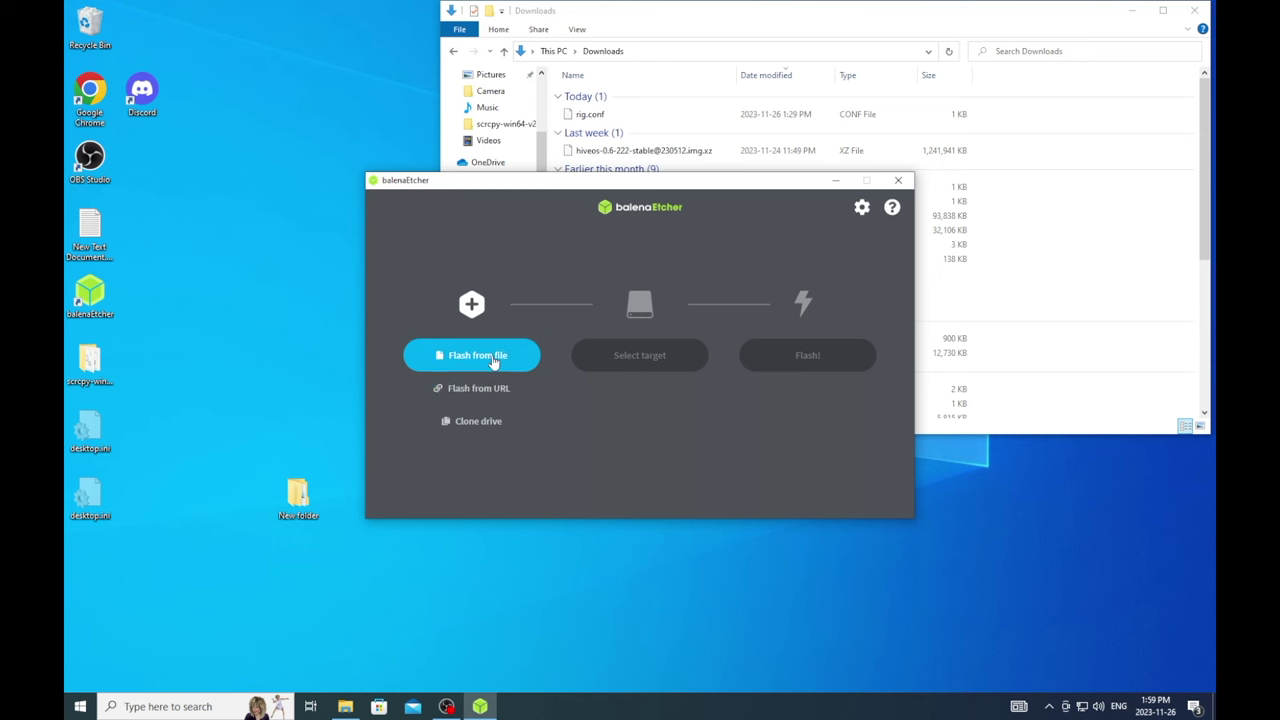
click(493, 360)
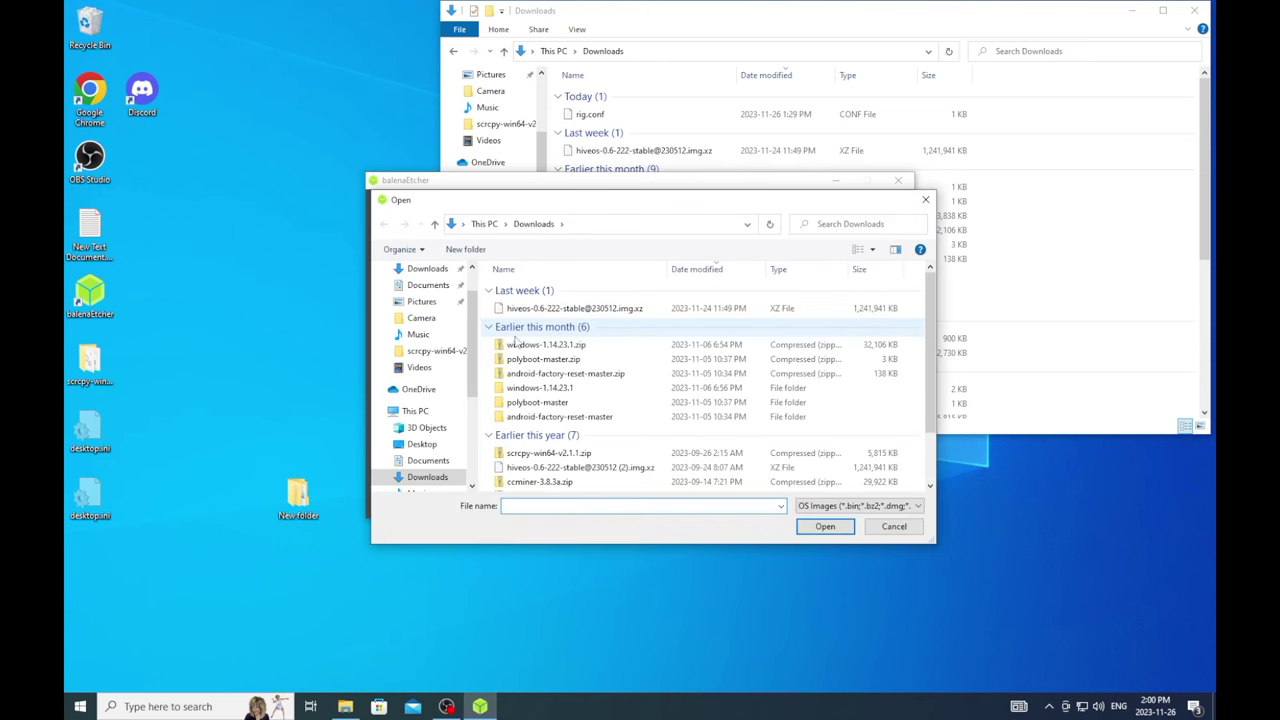
click(573, 310)
click(826, 526)
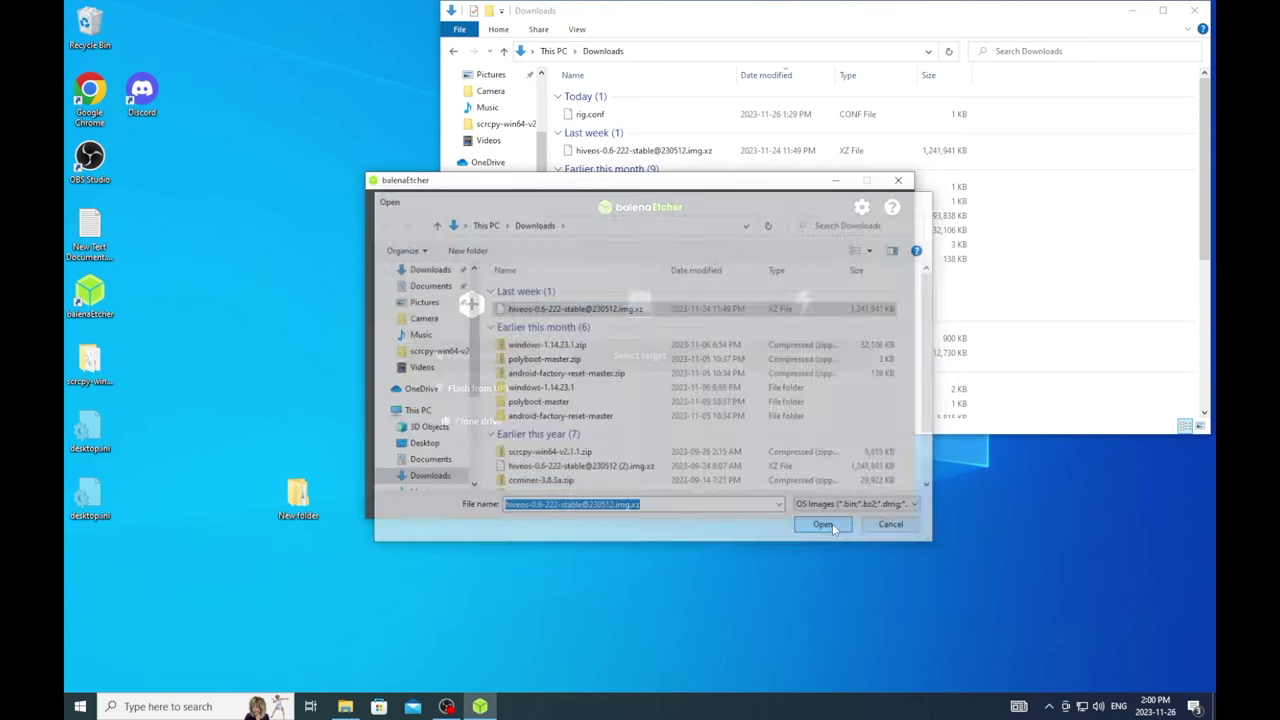
Target the 30.8 GB USB SanDisk drive and flash it, skipping validation.
click(657, 357)
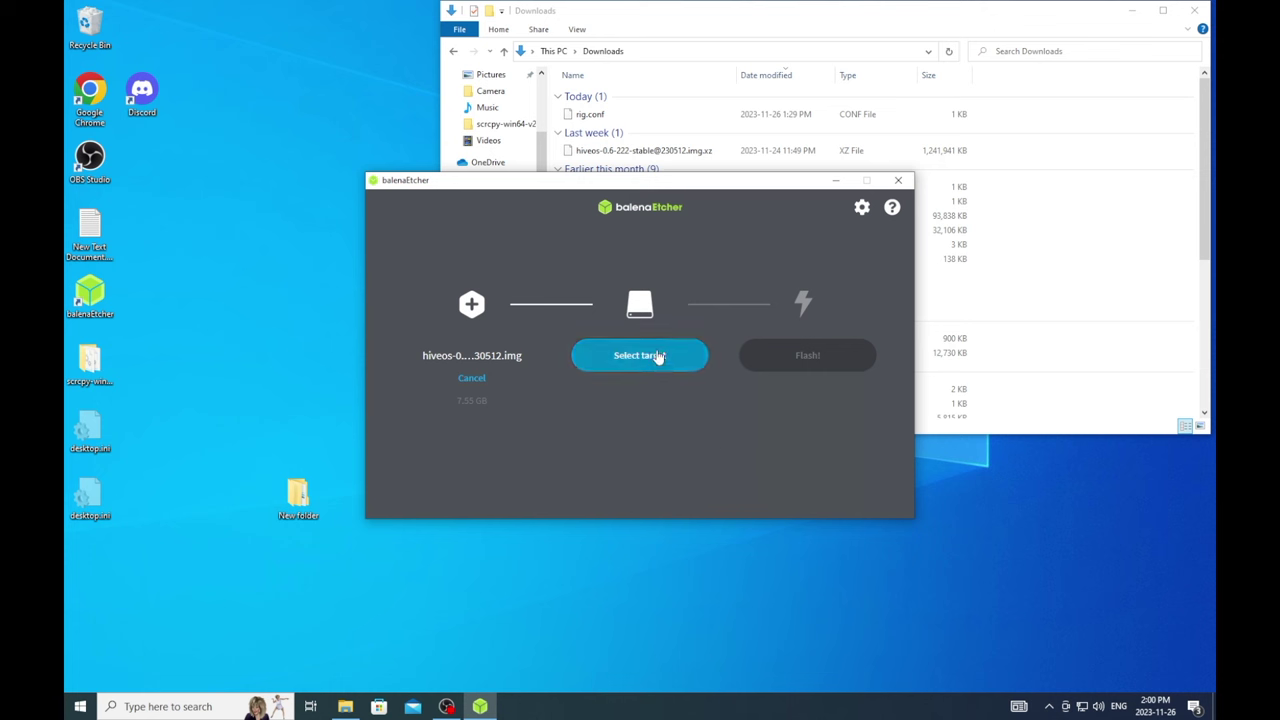
click(527, 321)
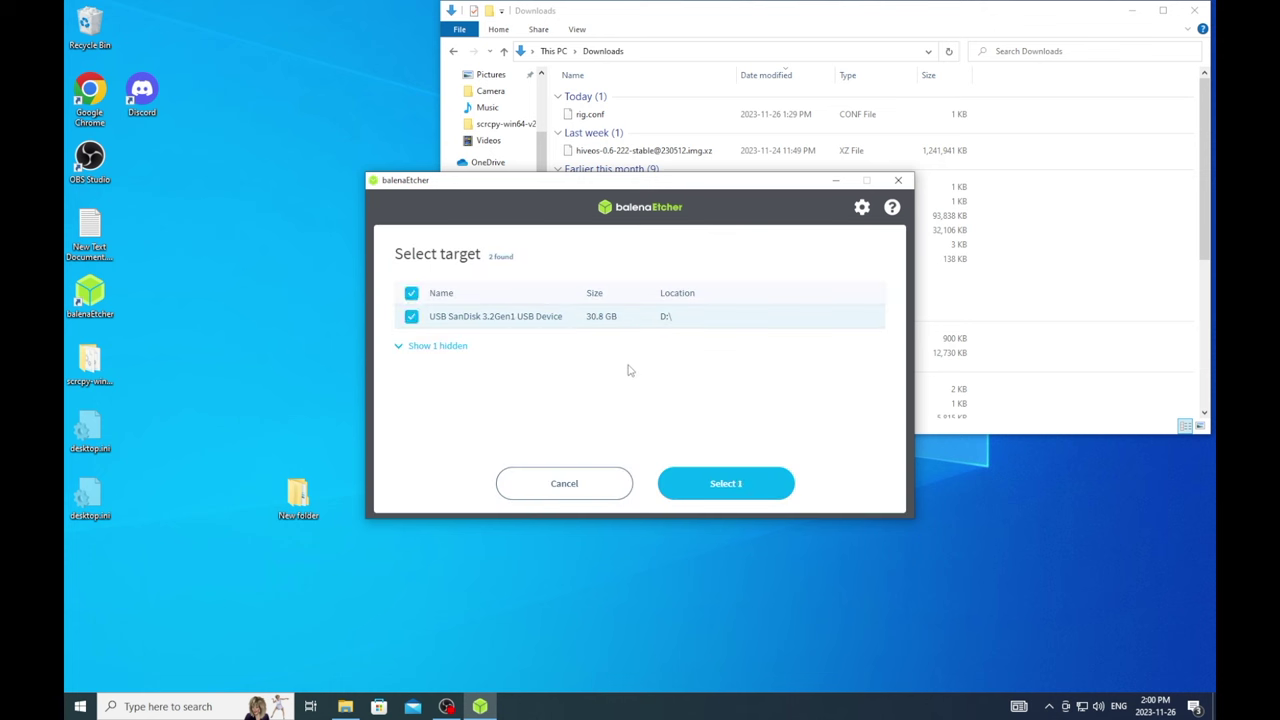
click(739, 488)
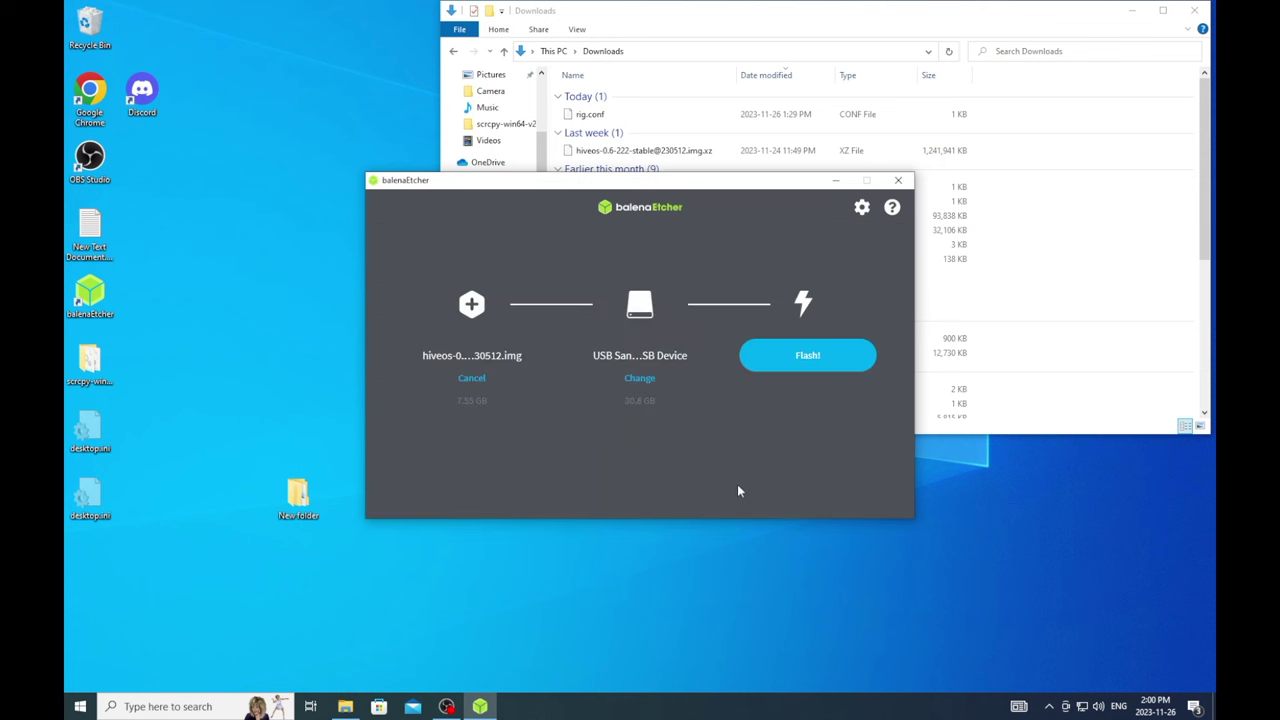
click(800, 354)
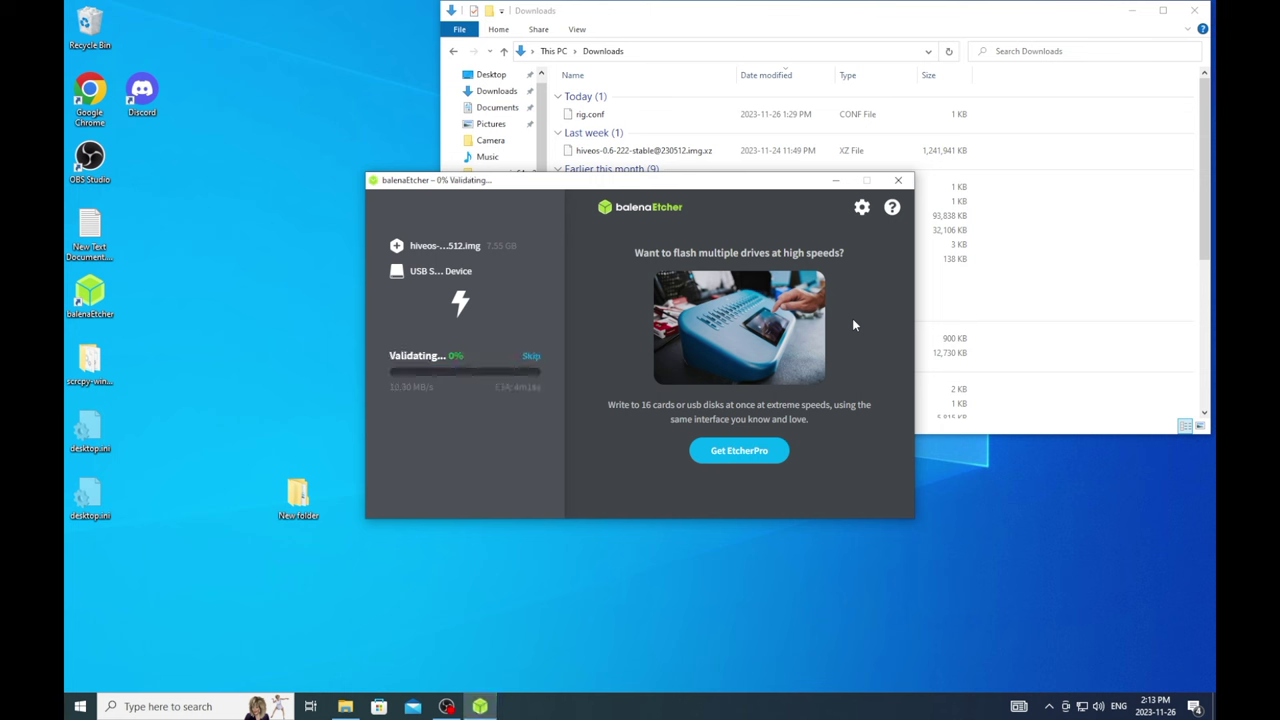
click(527, 356)
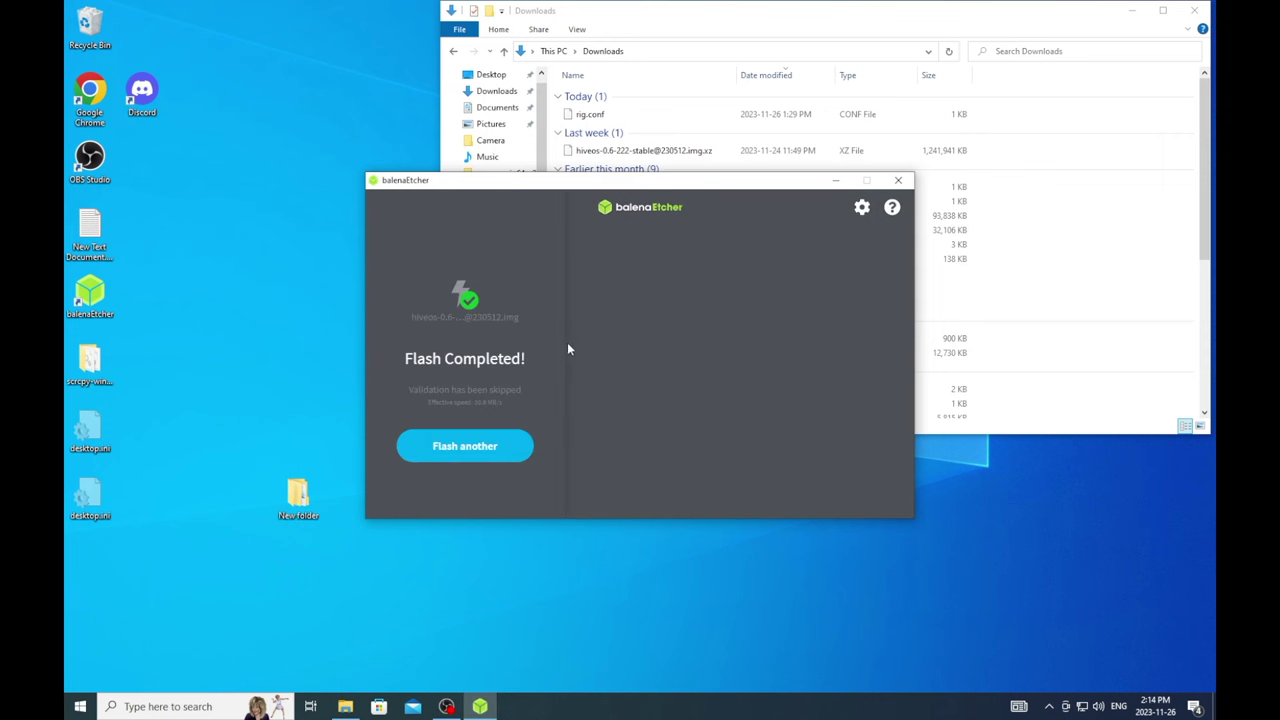
Close Etcher, cancel the format prompt, and copy rig.conf from Downloads onto HIVE (D:).
click(898, 180)
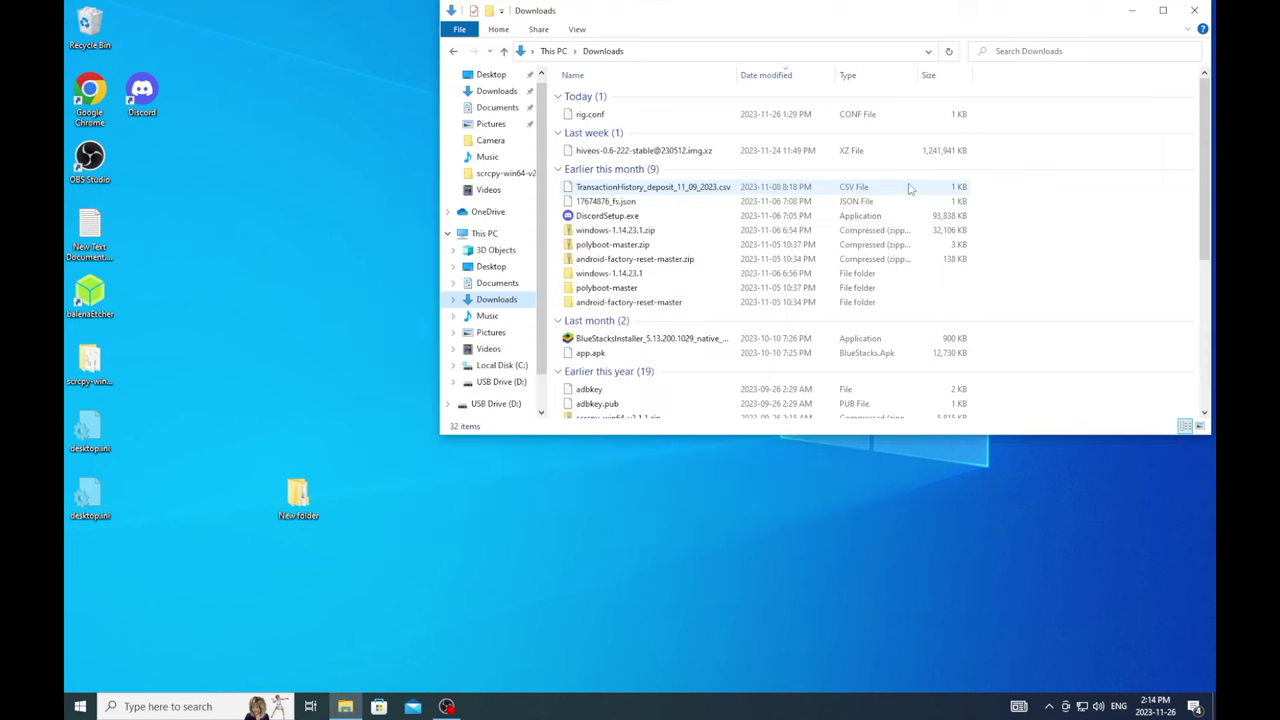
scroll(512, 240, down, 1)
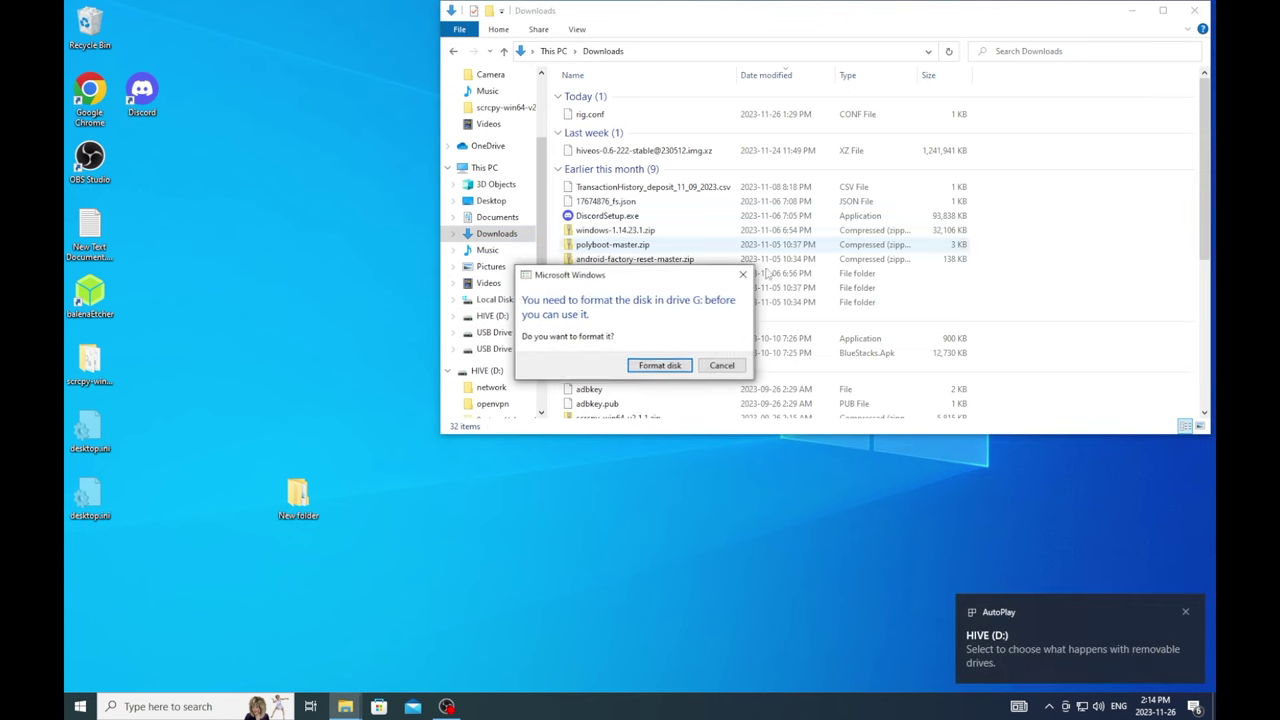
click(742, 274)
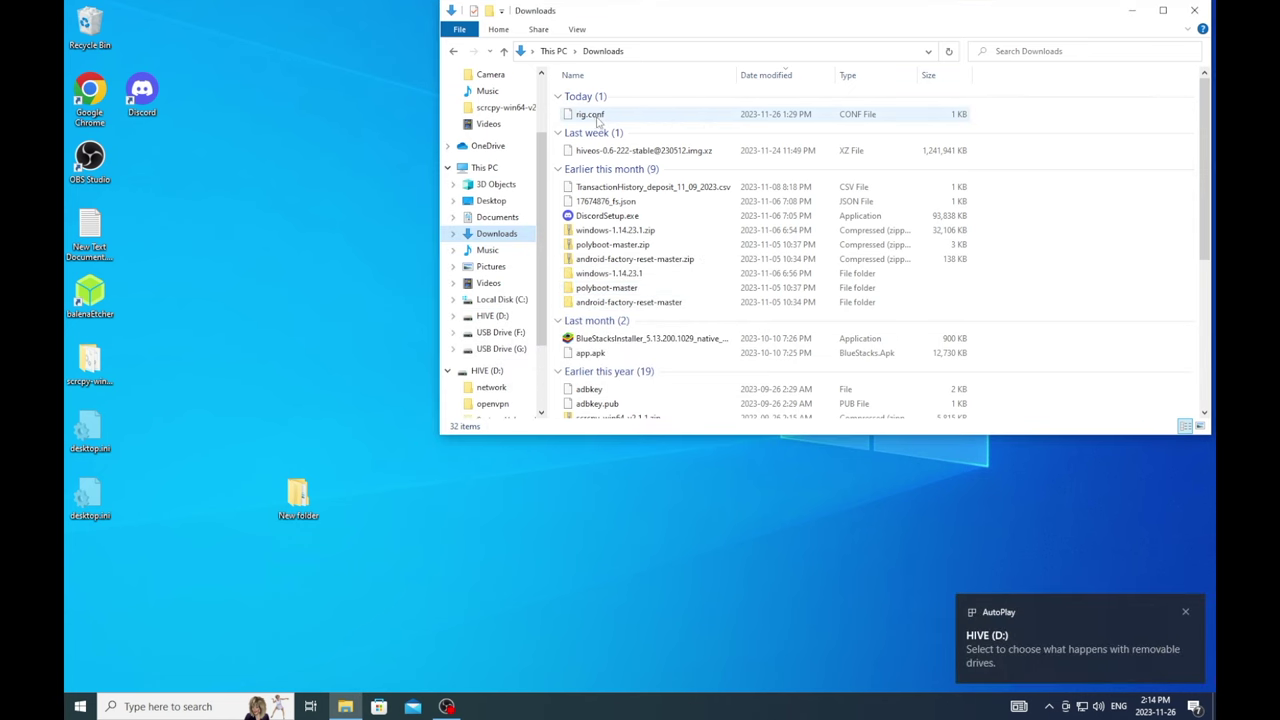
drag(598, 116, 502, 320)
click(493, 316)
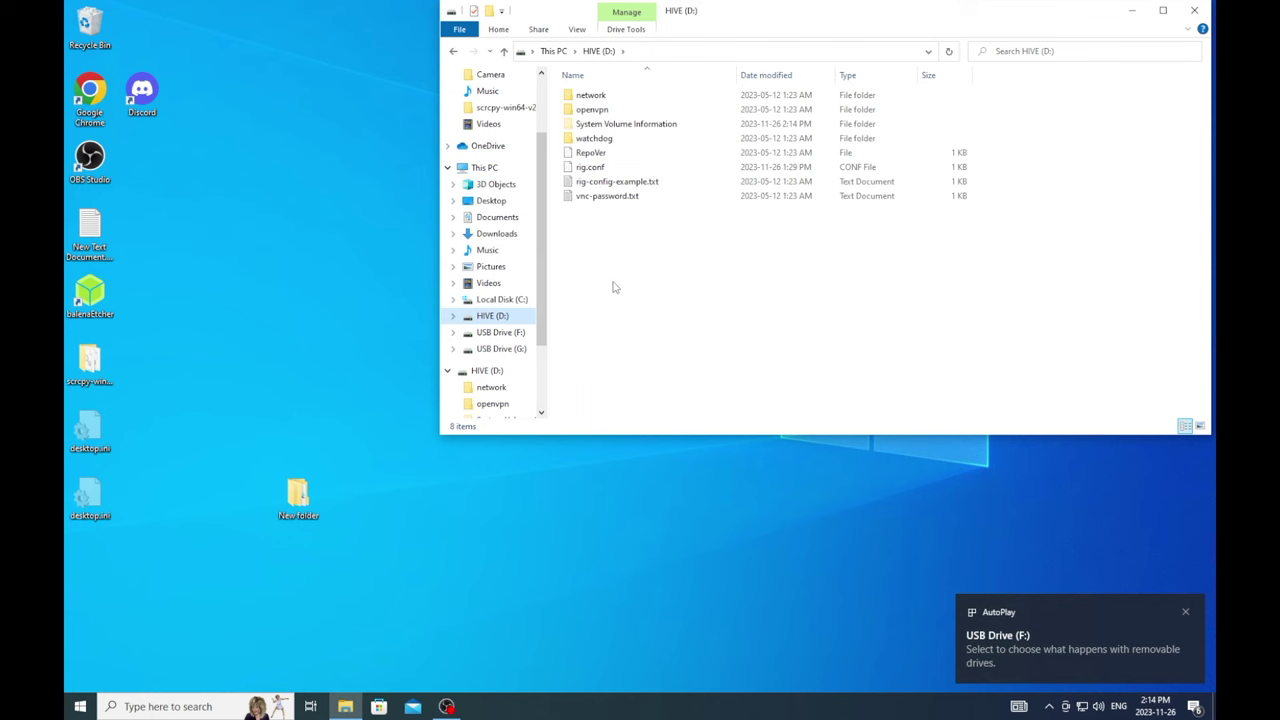
click(446, 706)
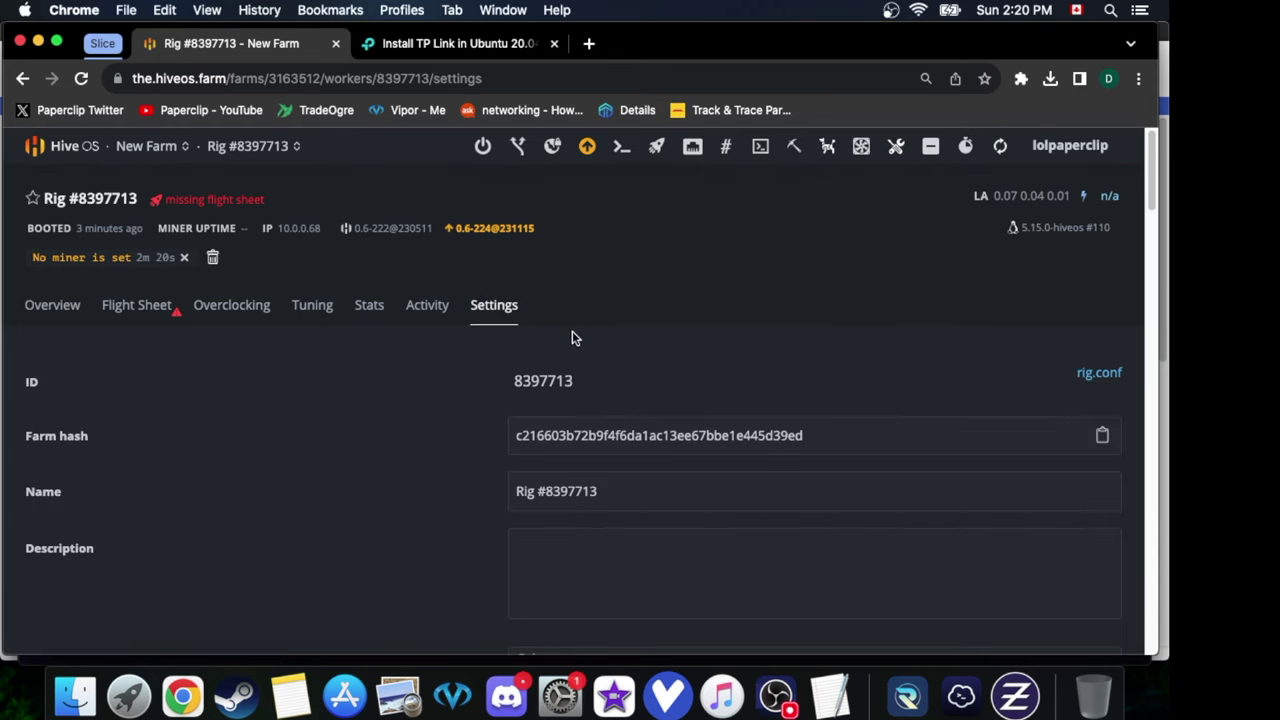
Rename the rig to R7-5700x with Update Worker, then go back to its Overview.
drag(623, 494, 350, 456)
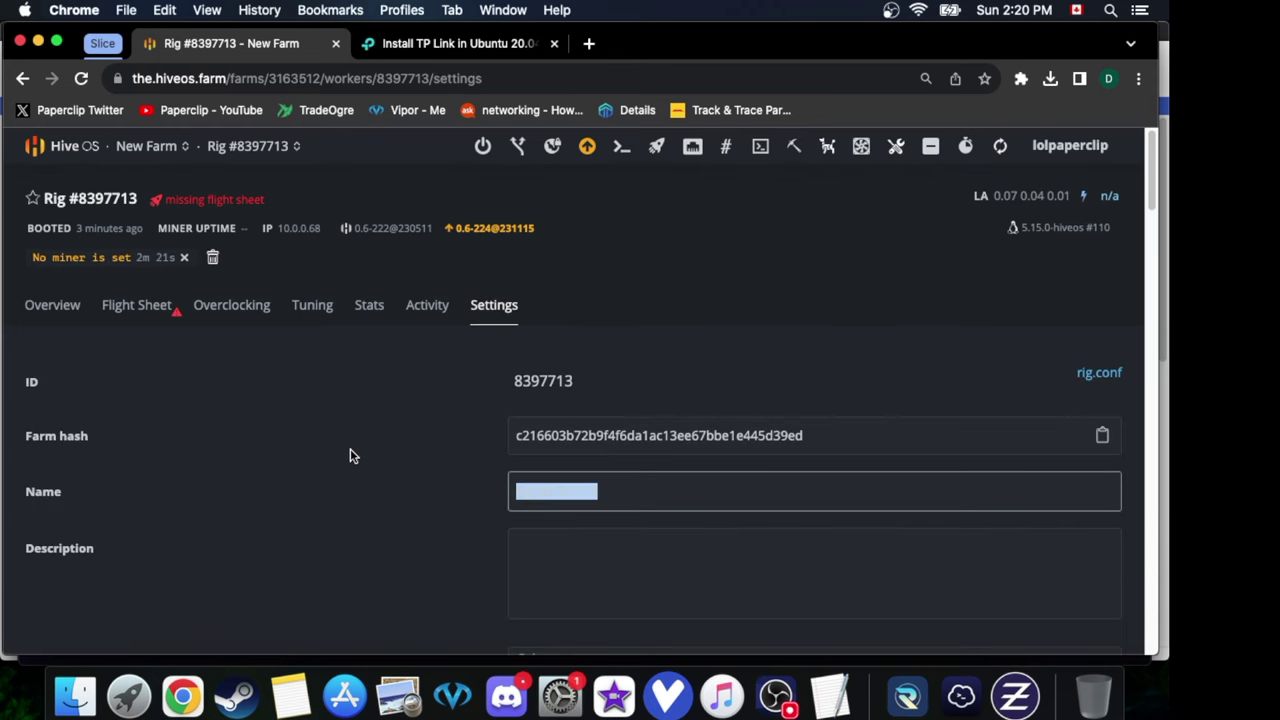
text(R7-5700x)
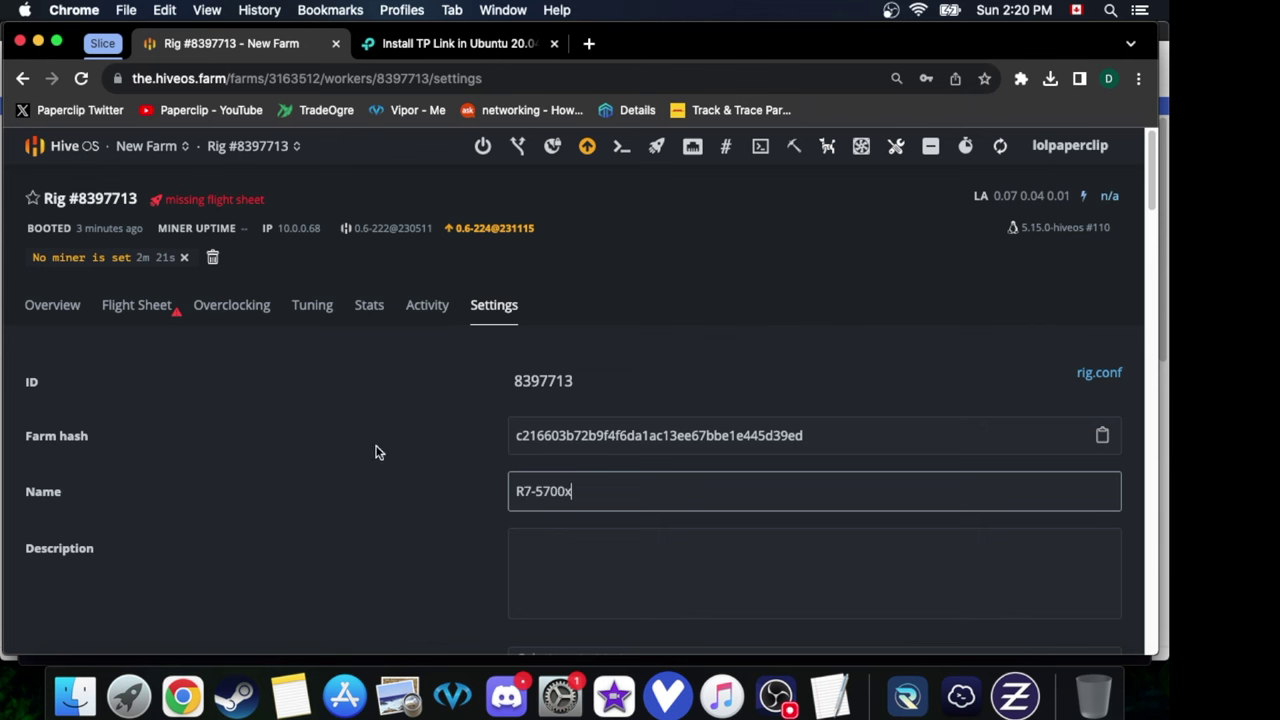
scroll(375, 452, down, 5)
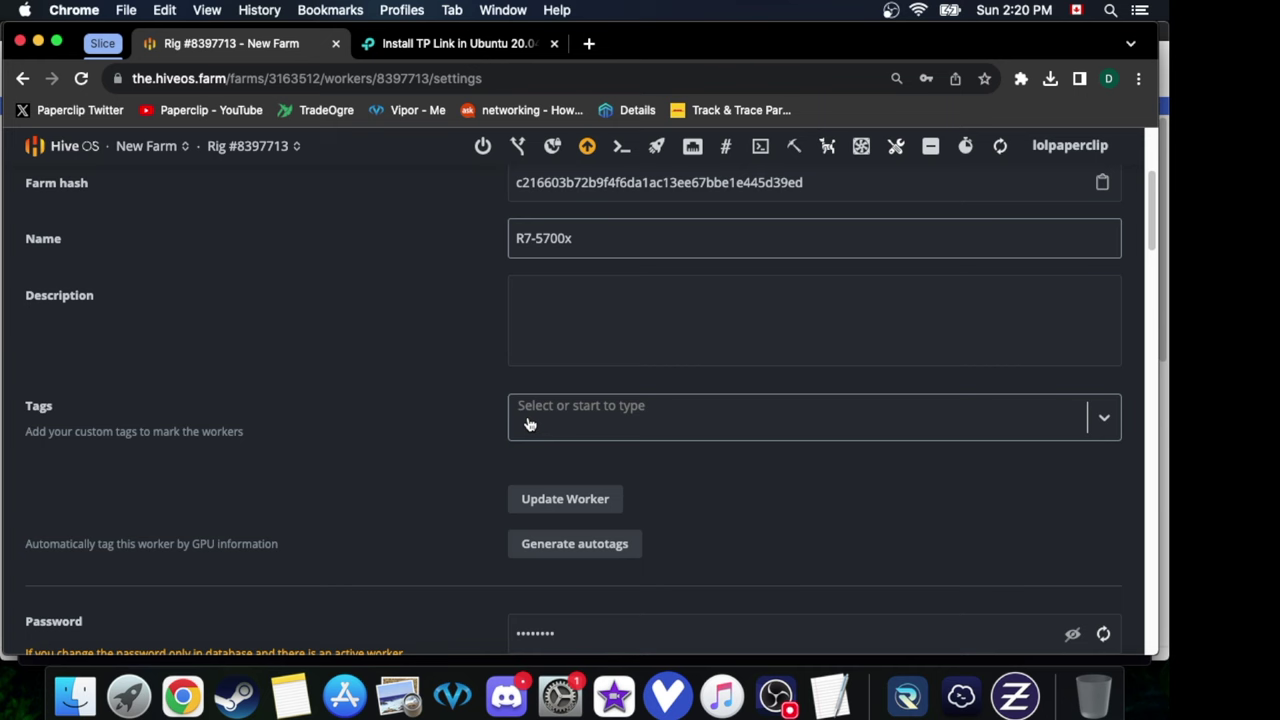
click(563, 496)
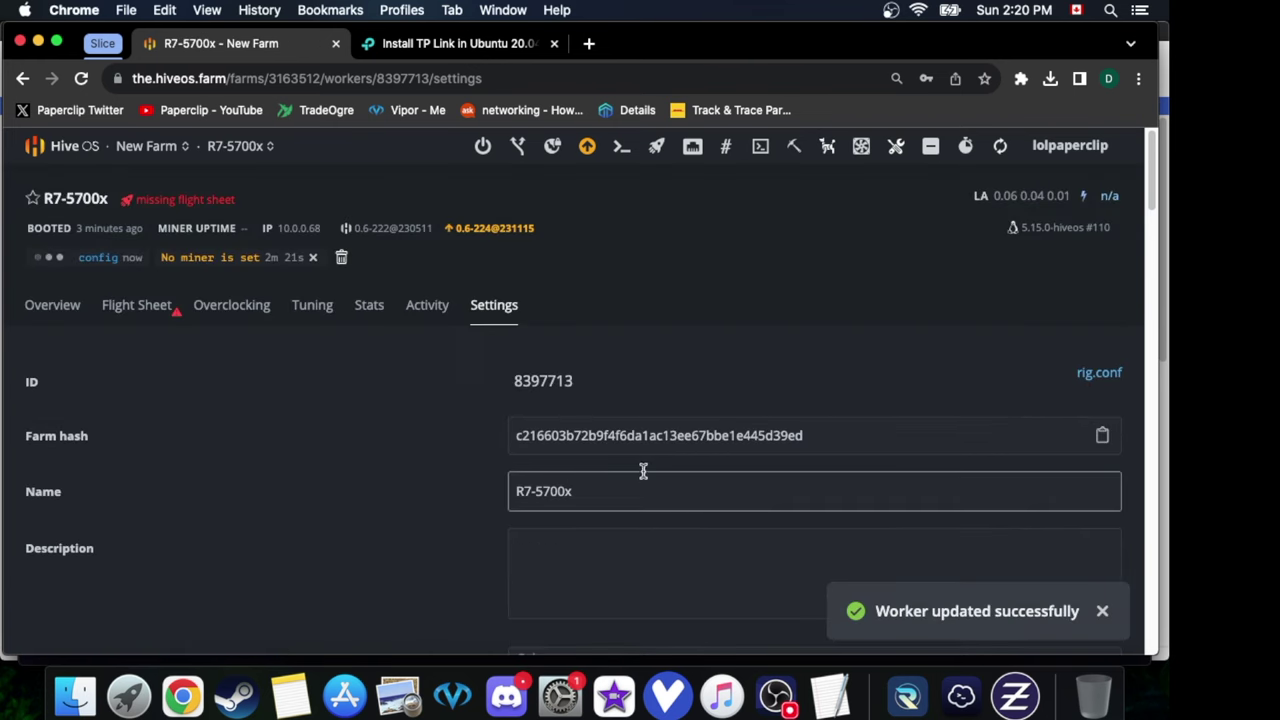
click(75, 315)
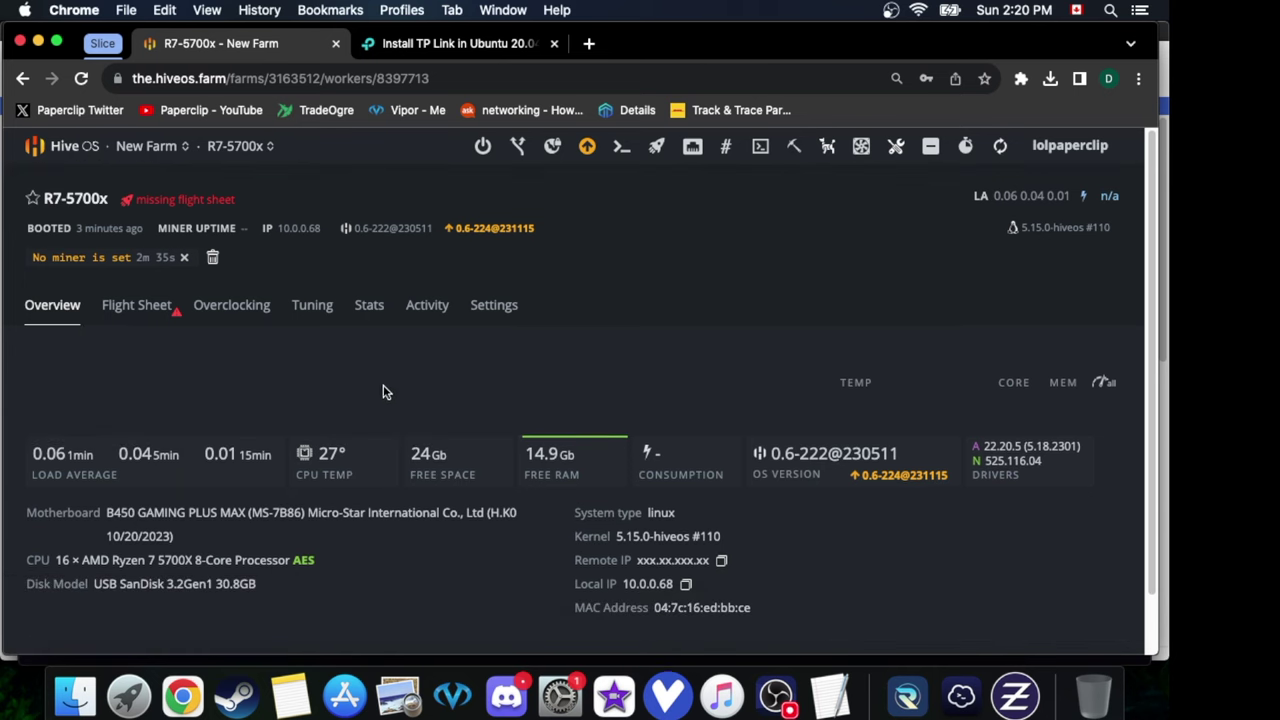
Start a Hive Shell session on the rig and open its web-link terminal in a new tab.
click(760, 148)
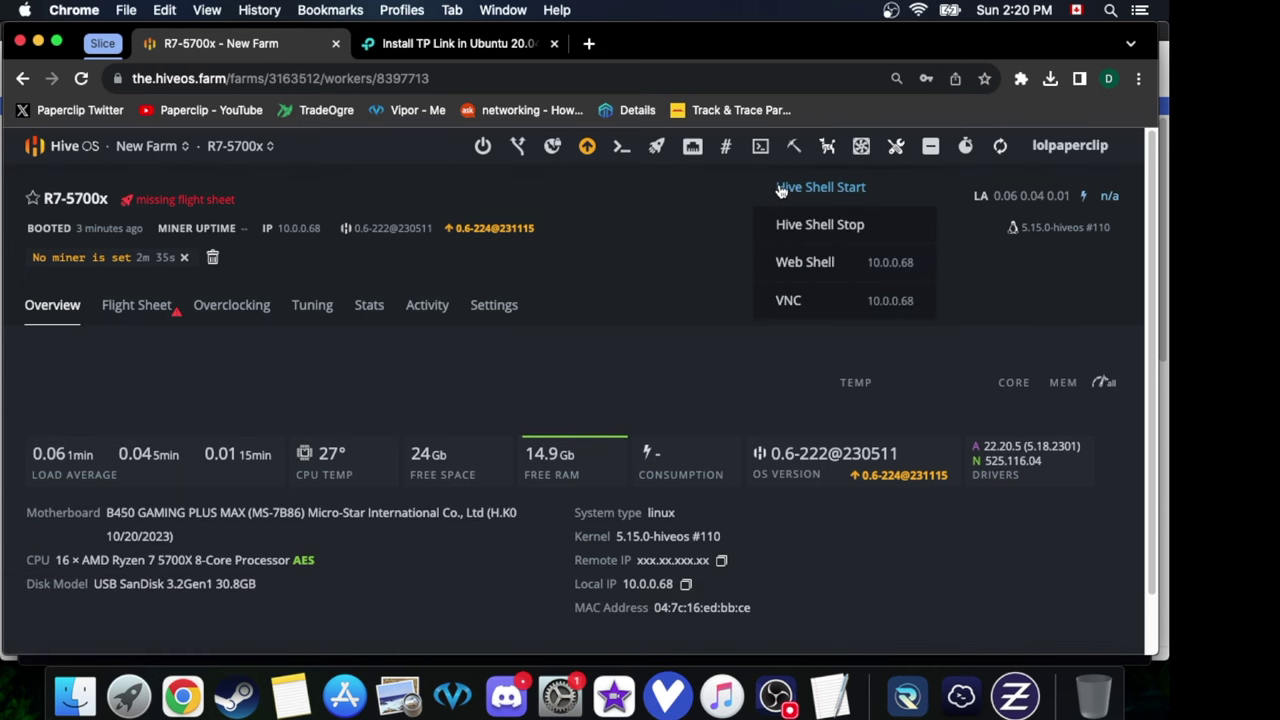
click(781, 190)
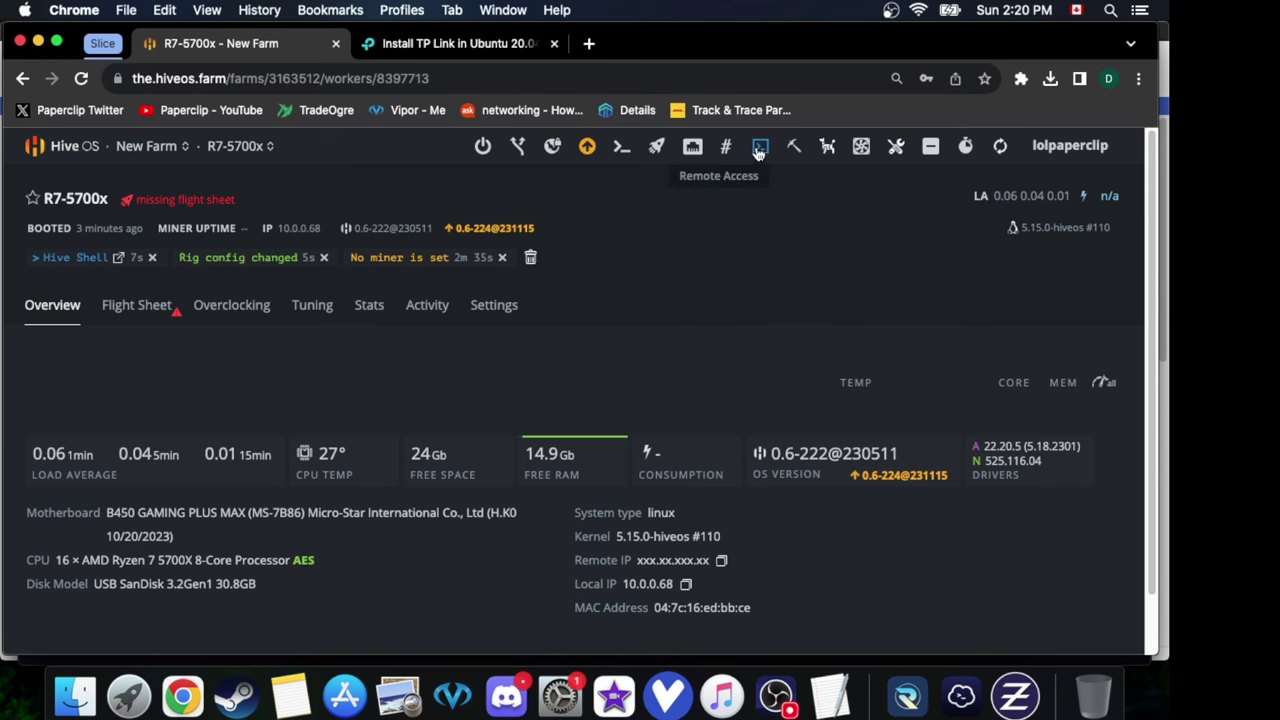
click(85, 262)
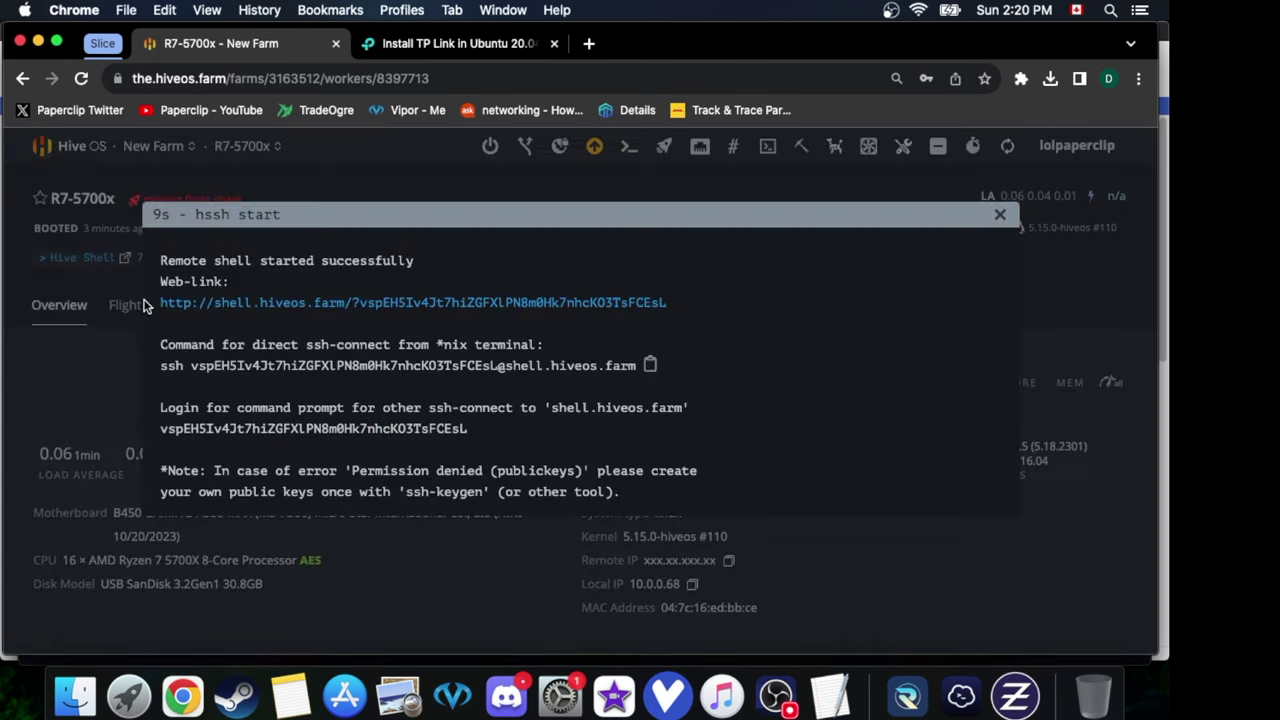
click(210, 305)
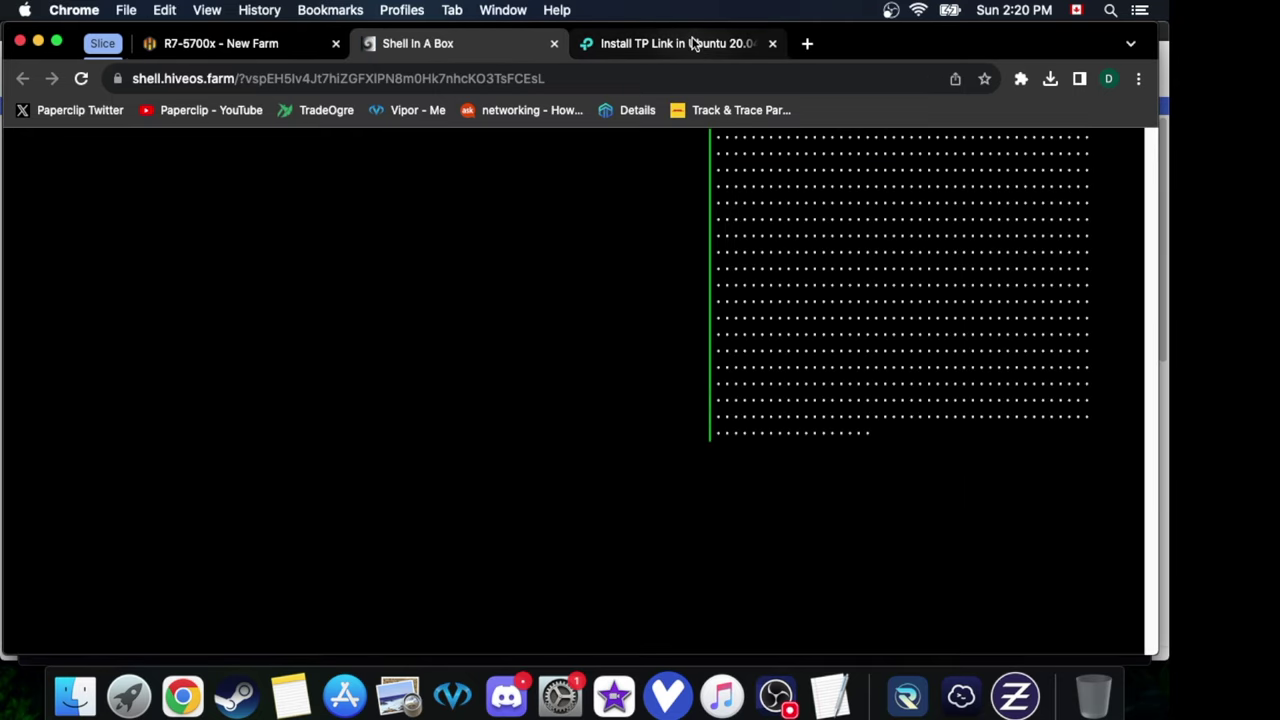
click(691, 43)
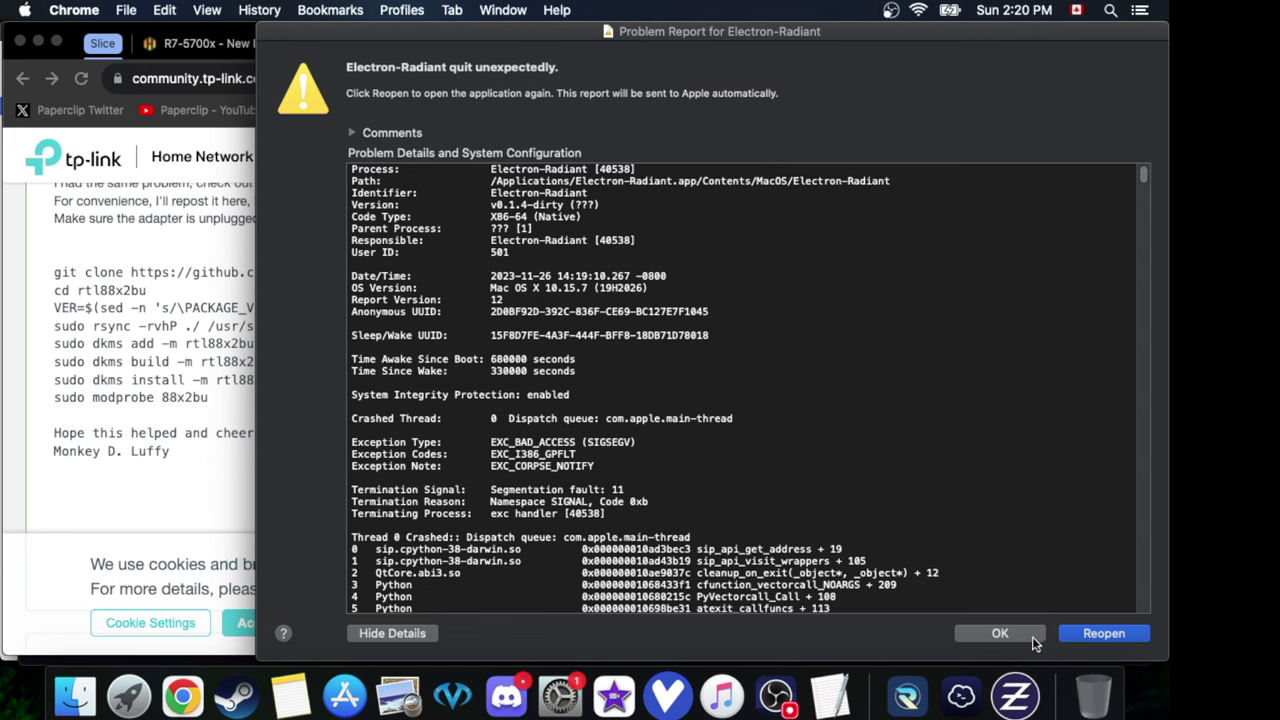
Dismiss the crash report and run the forum's git clone command for rtl88x2bu in the shell.
click(1000, 634)
drag(446, 279, 54, 276)
right_click(74, 279)
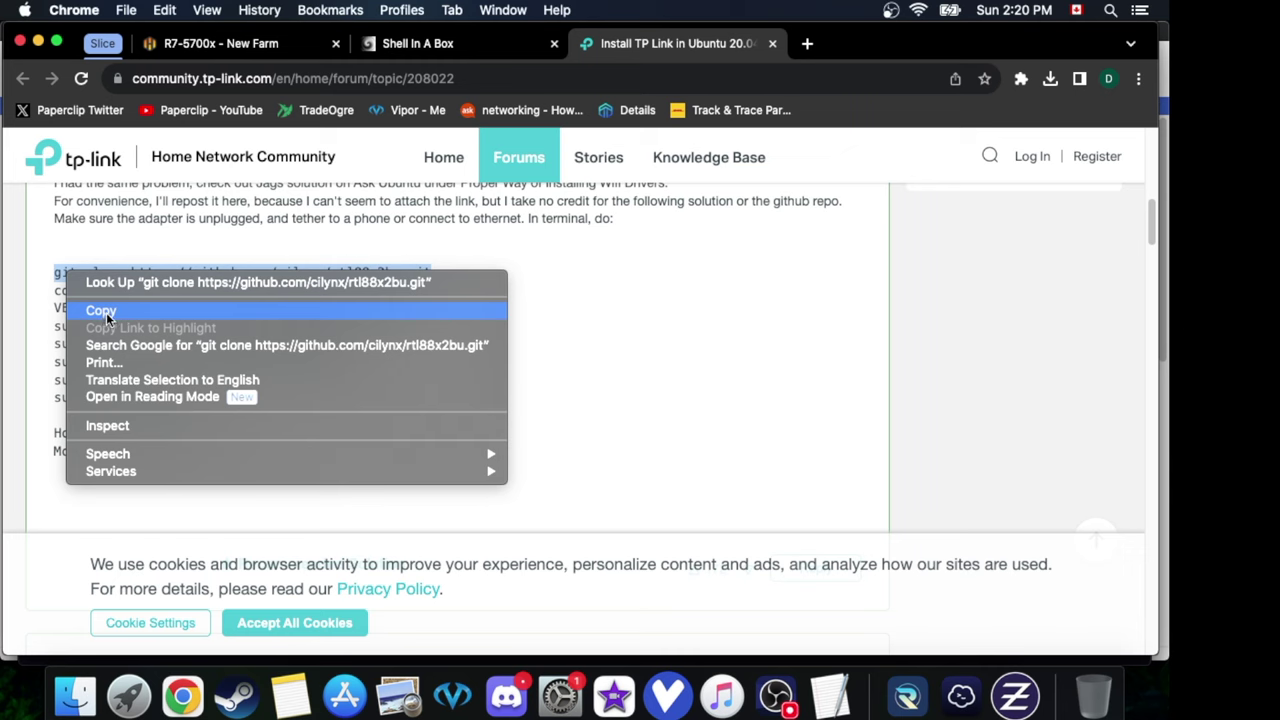
click(100, 311)
click(488, 45)
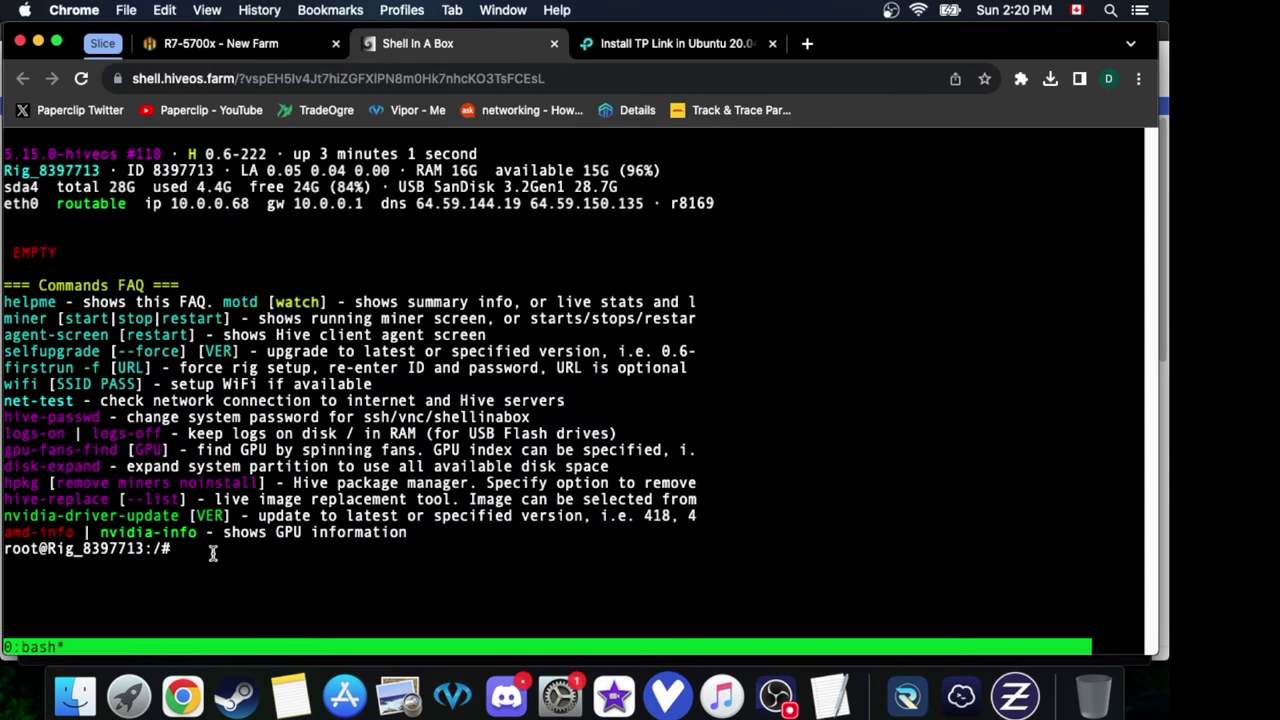
key(super+v)
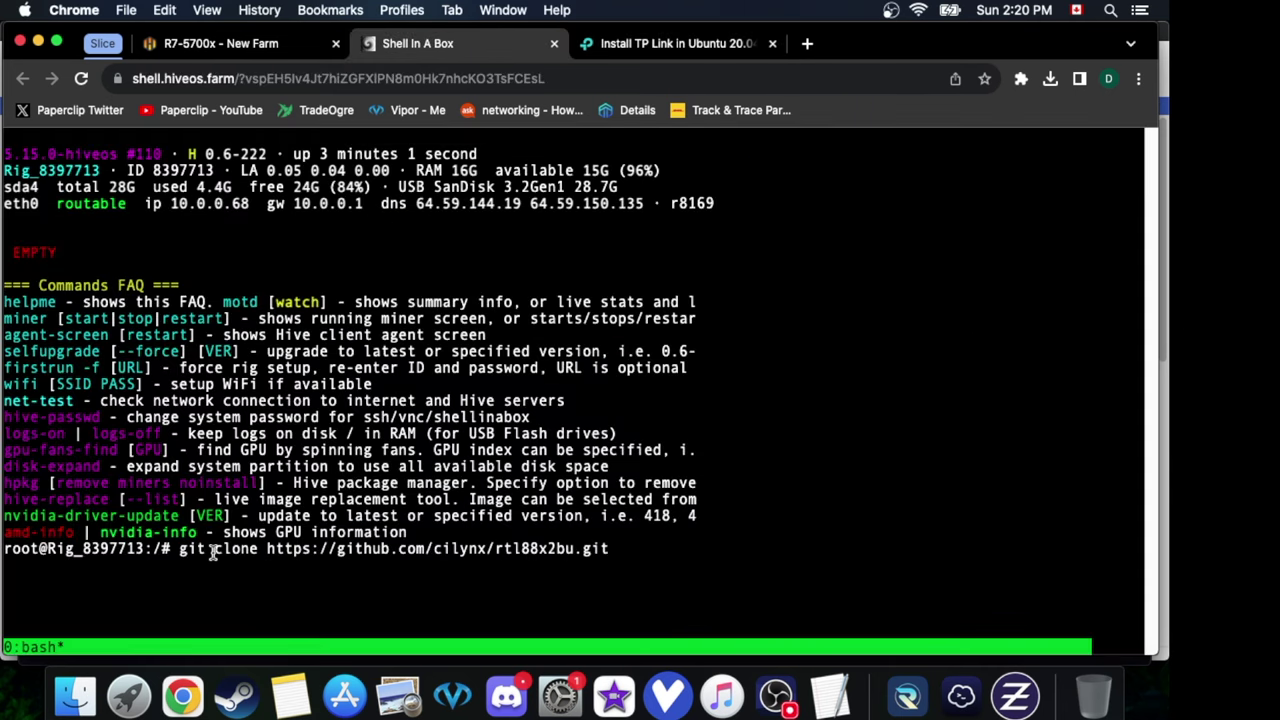
key(Return)
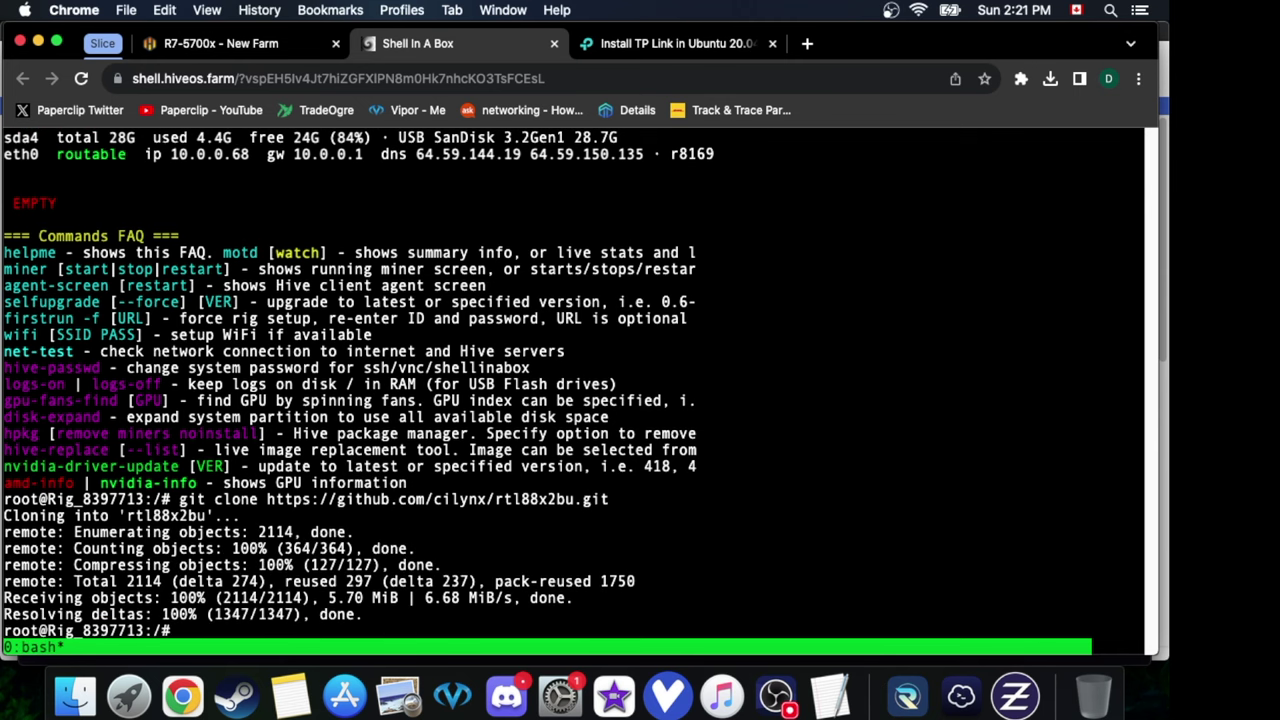
Run 'cd rtl88x2bu' in the shell to enter the driver folder.
click(700, 45)
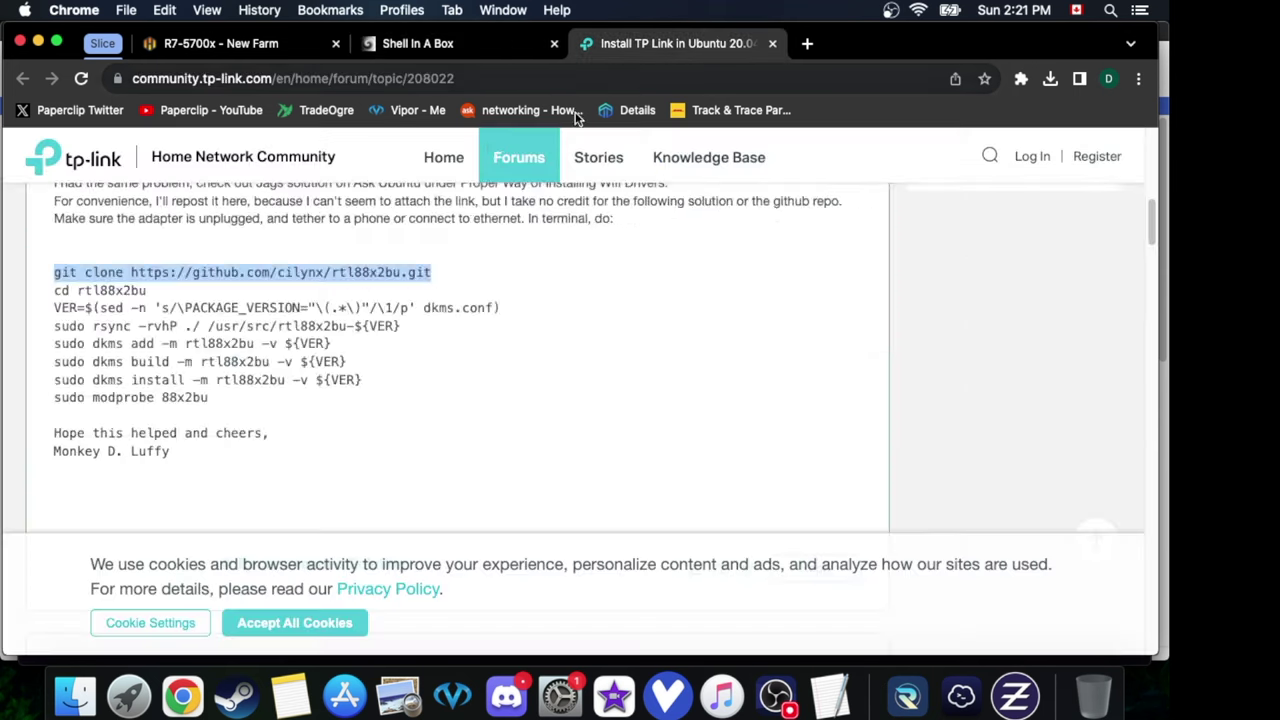
drag(150, 291, 56, 291)
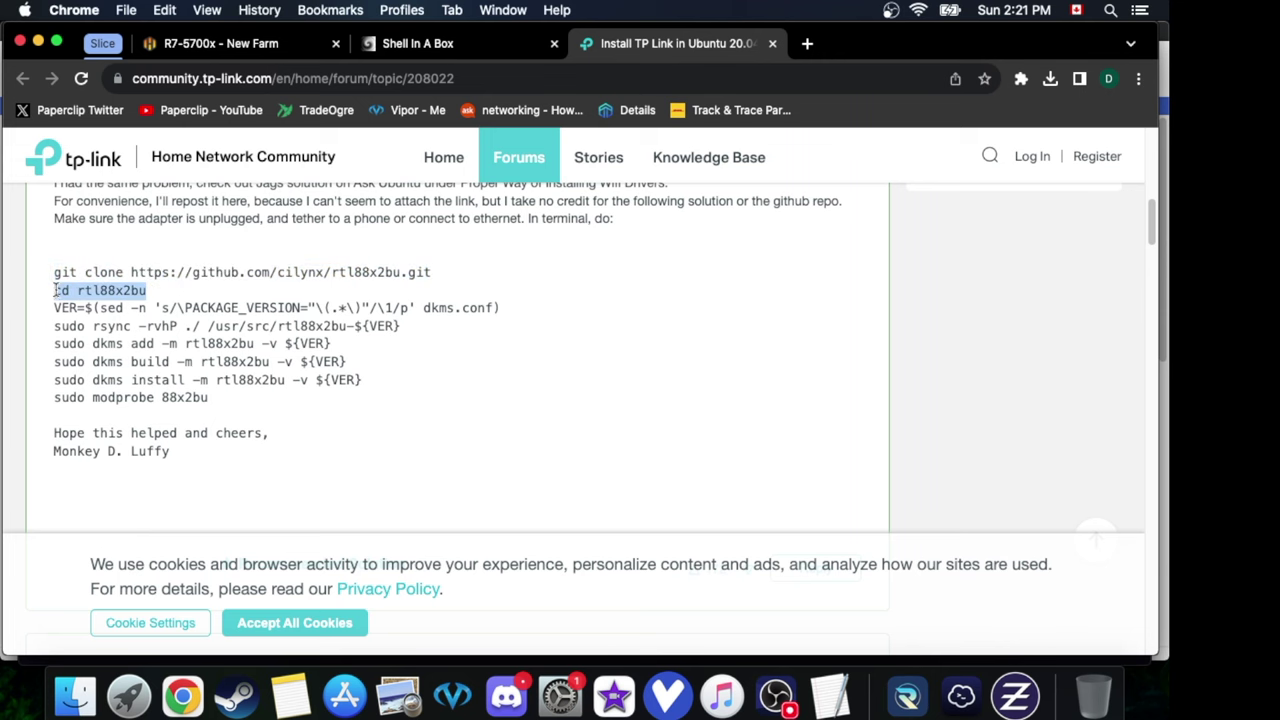
right_click(60, 295)
click(94, 328)
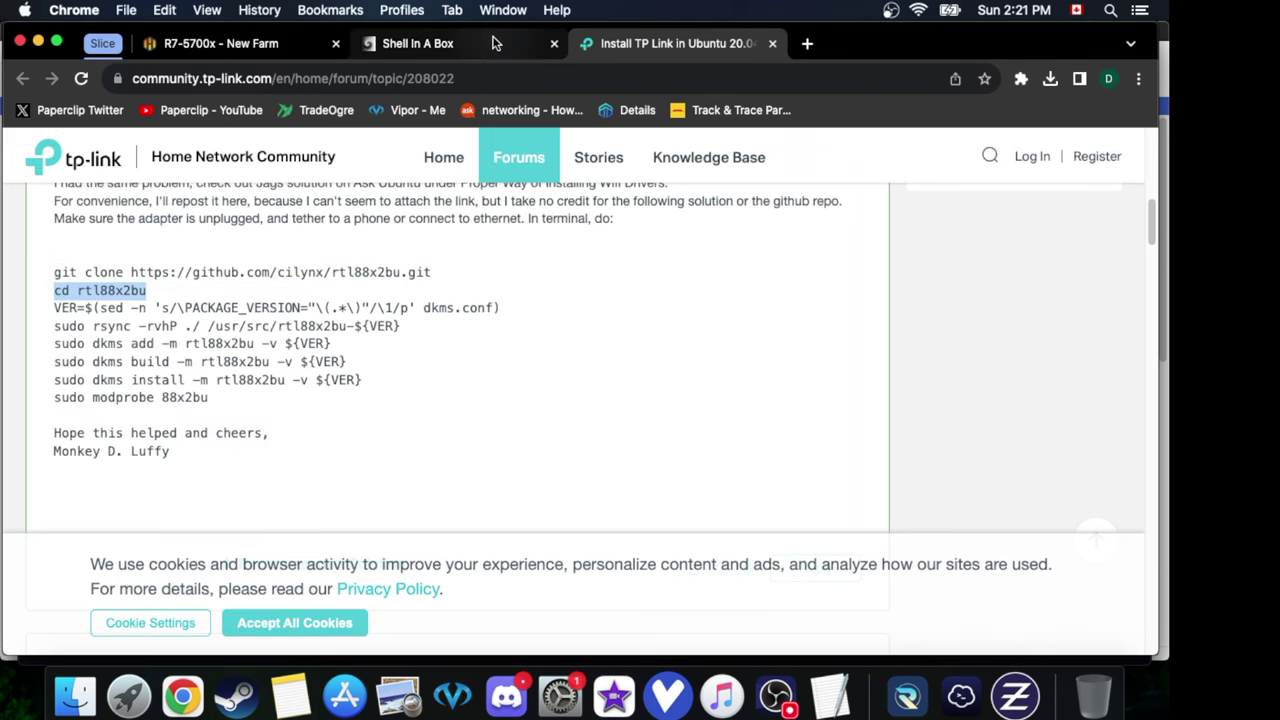
click(474, 50)
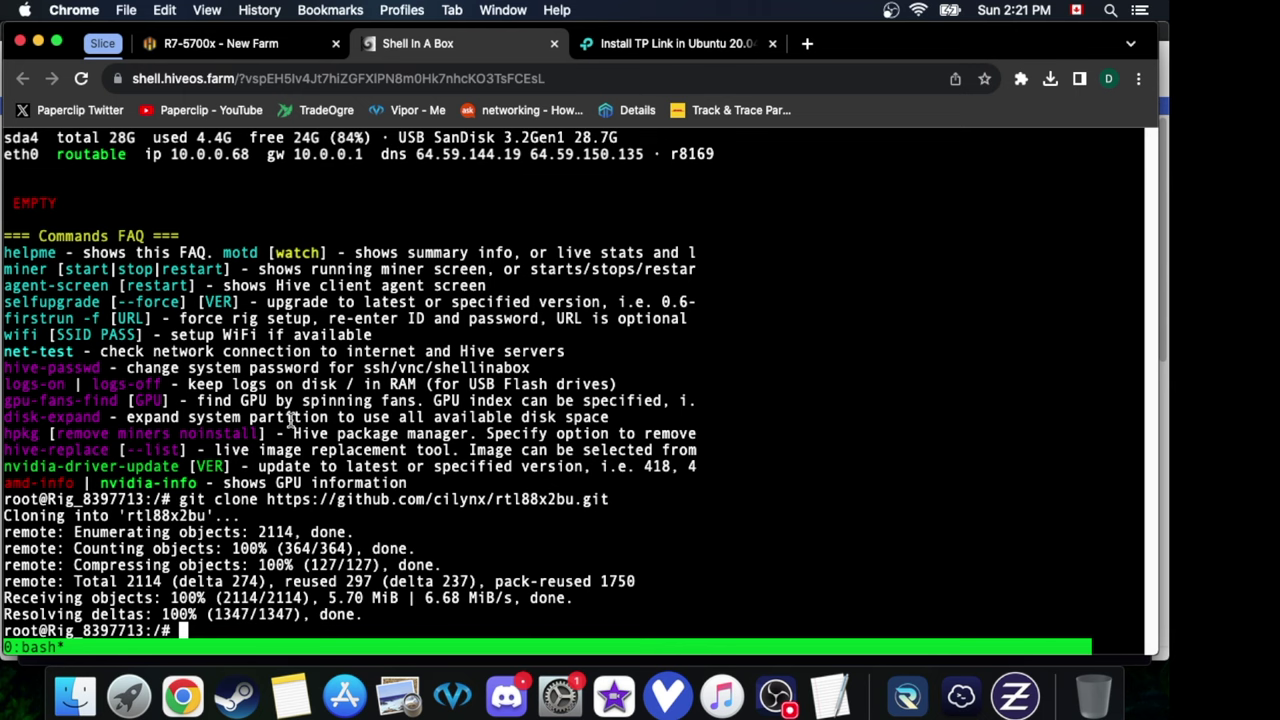
key(super+v)
key(Return)
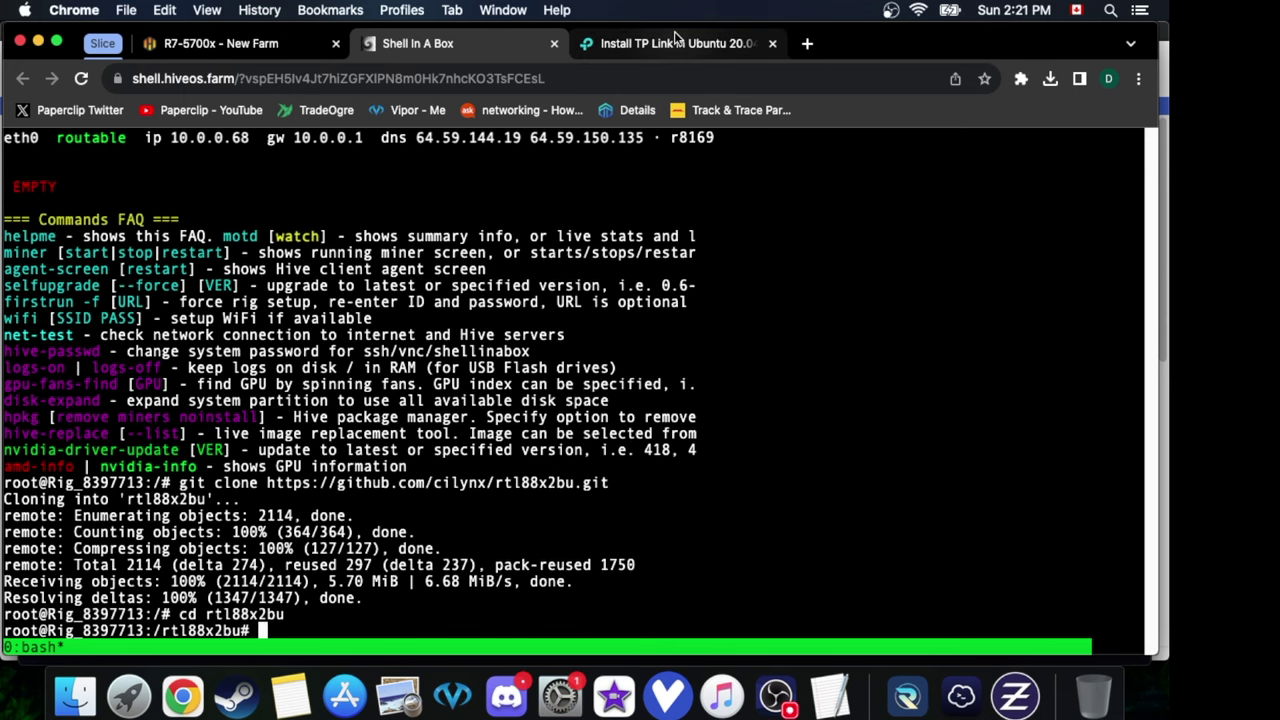
Run the VER= sed command to read the driver version.
click(672, 41)
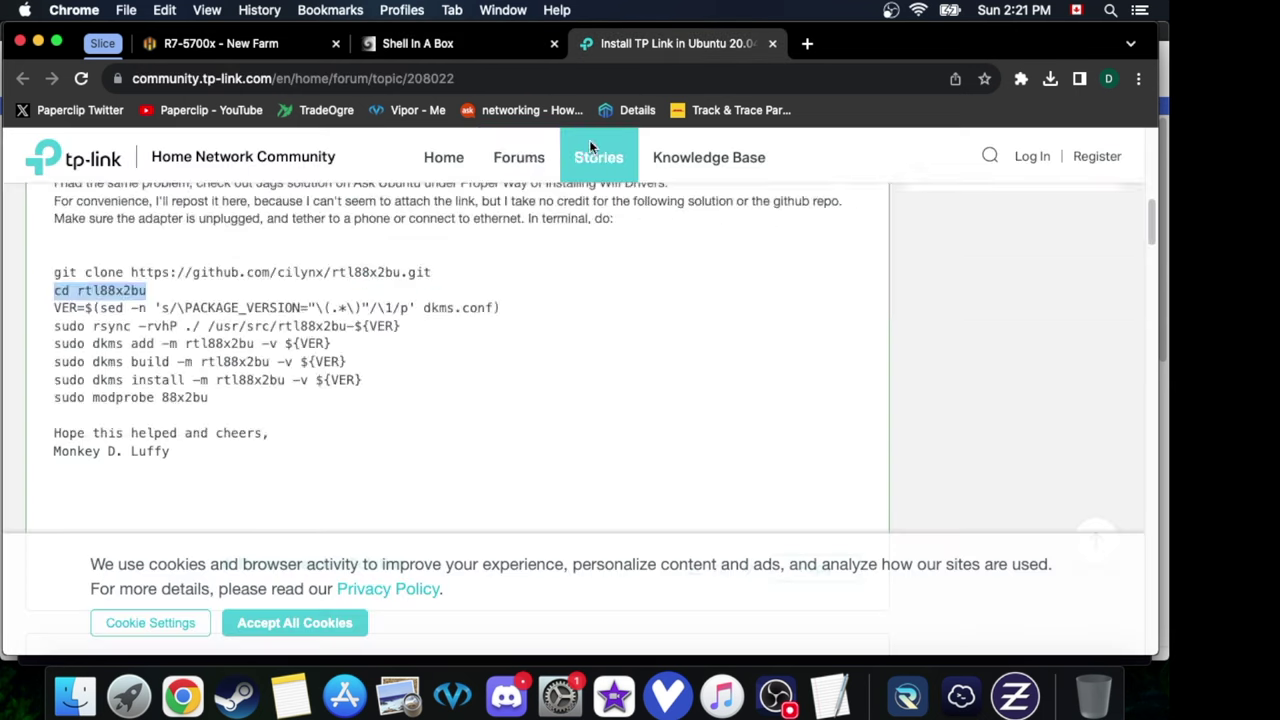
drag(500, 308, 52, 317)
right_click(57, 309)
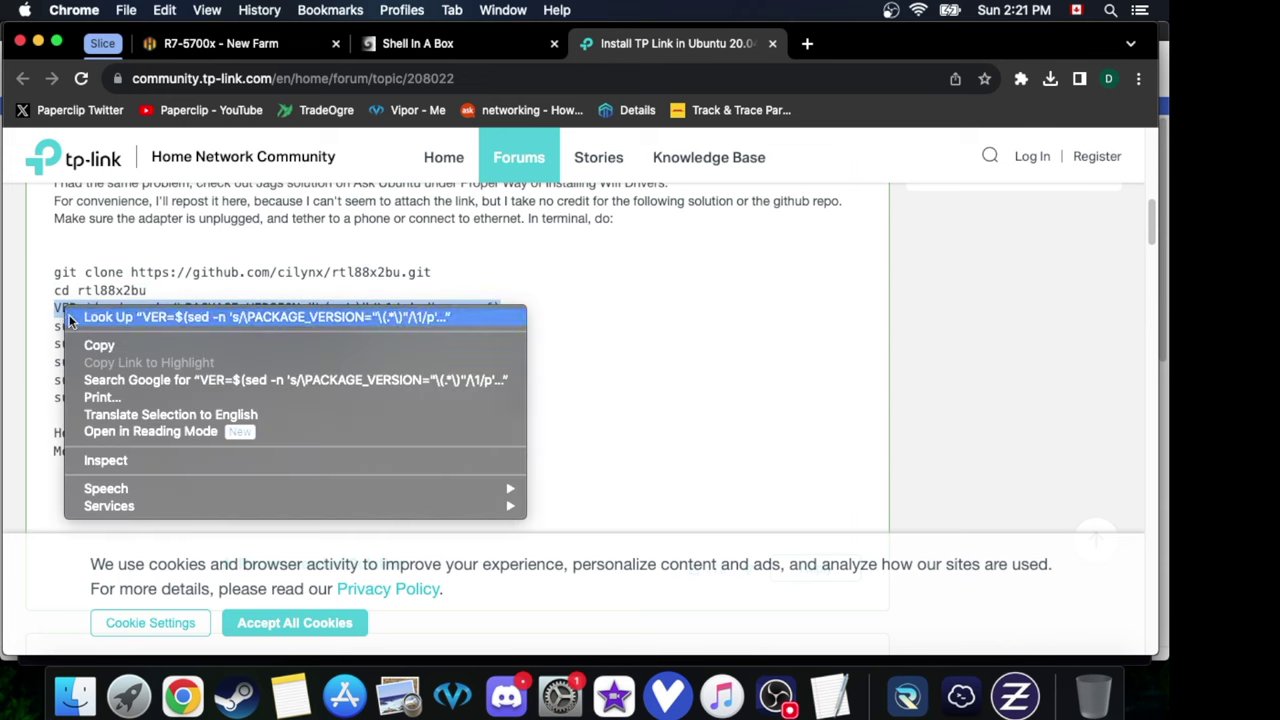
click(100, 345)
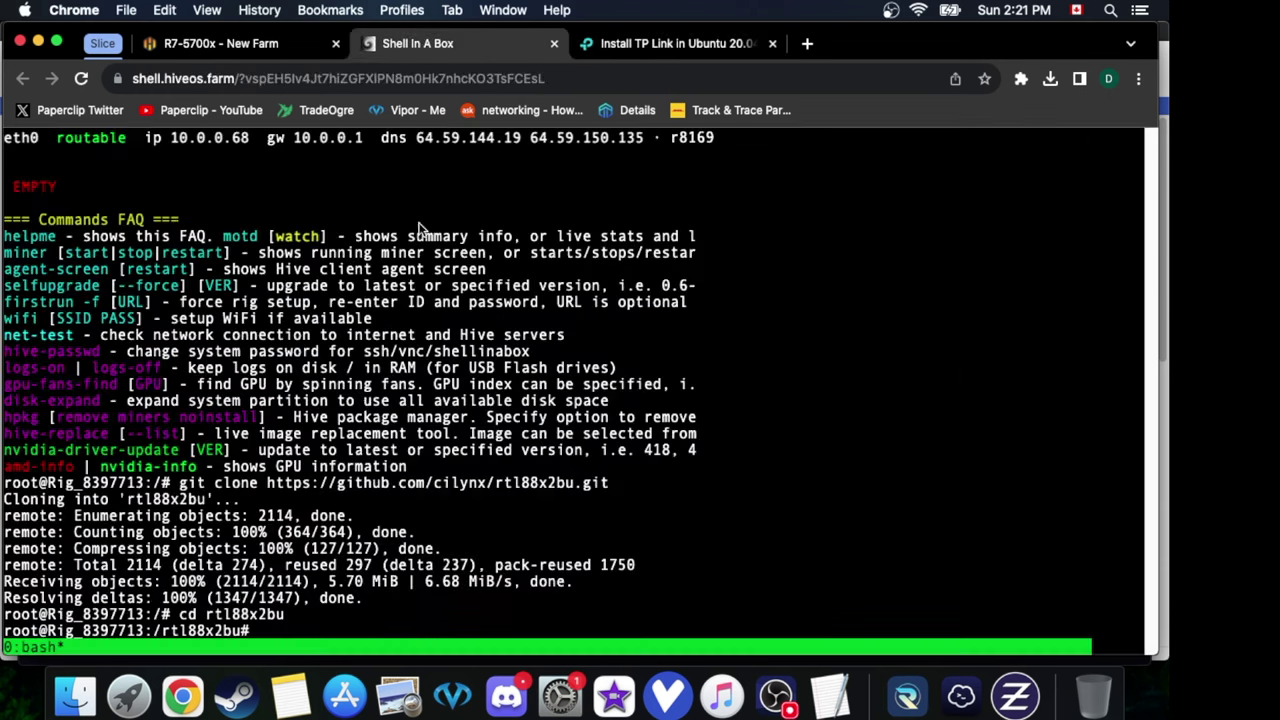
key(super+v)
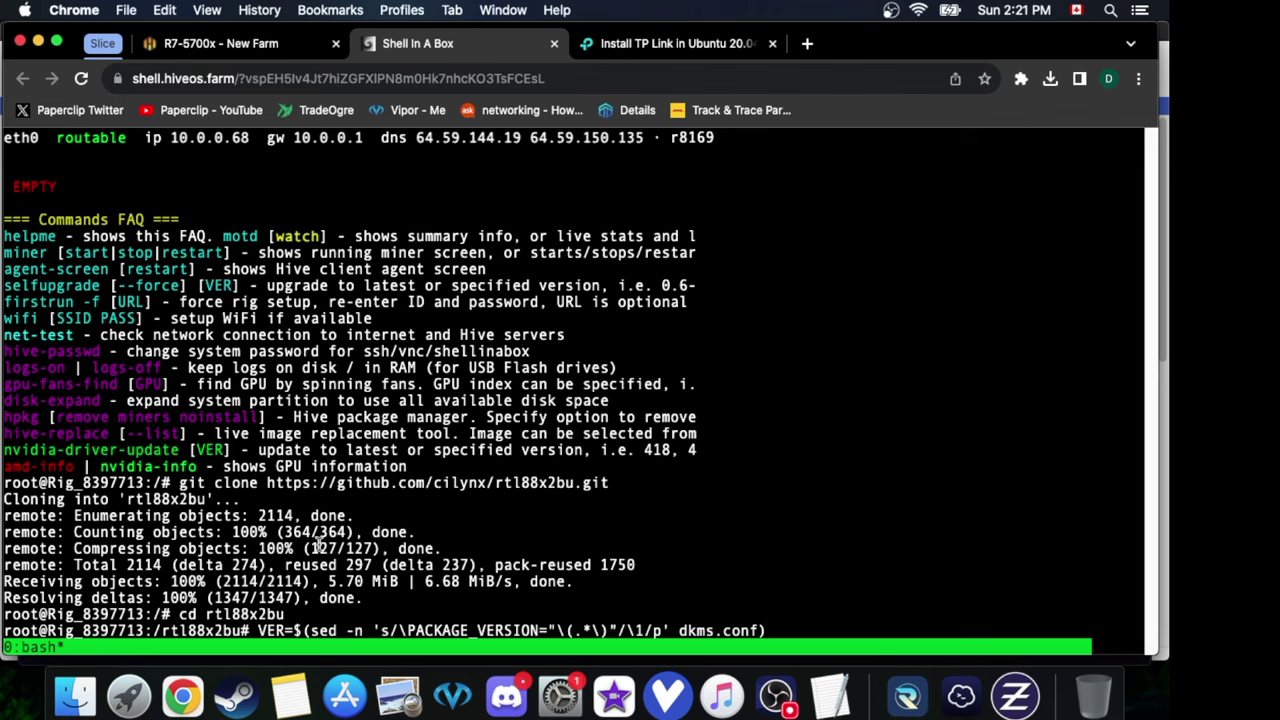
key(Return)
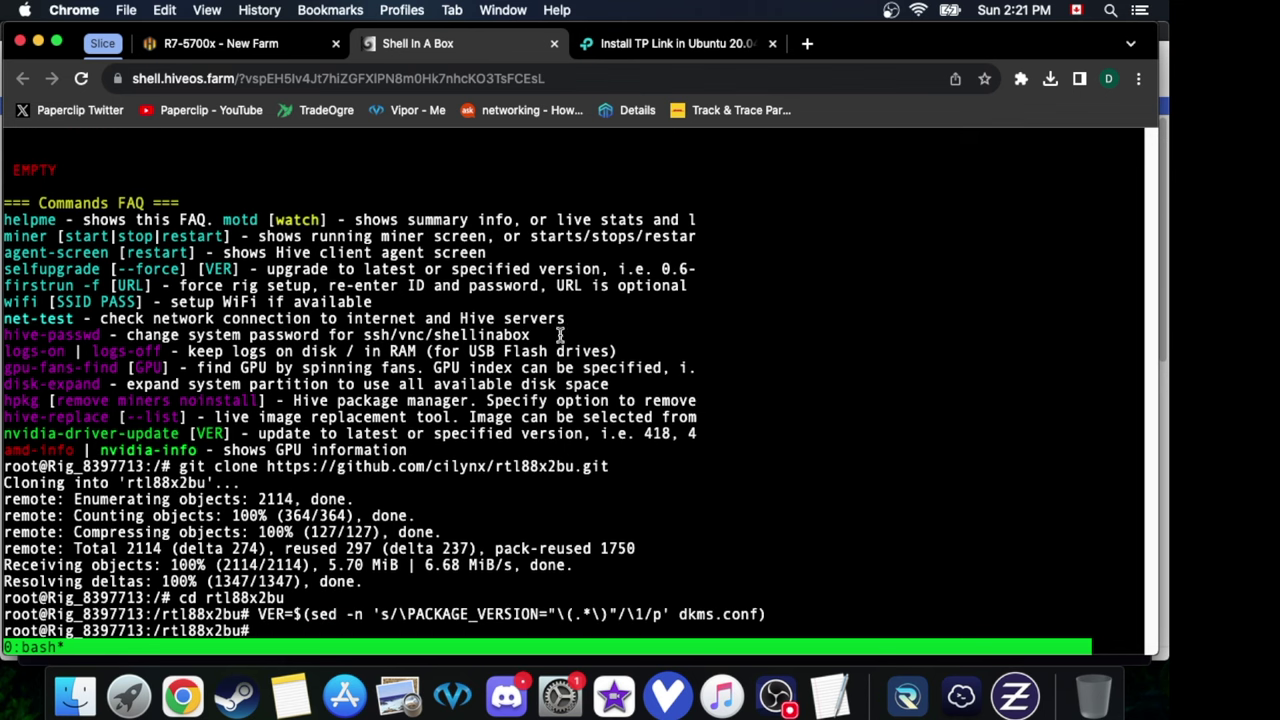
Run the sudo rsync command to copy the driver source into /usr/src.
click(705, 43)
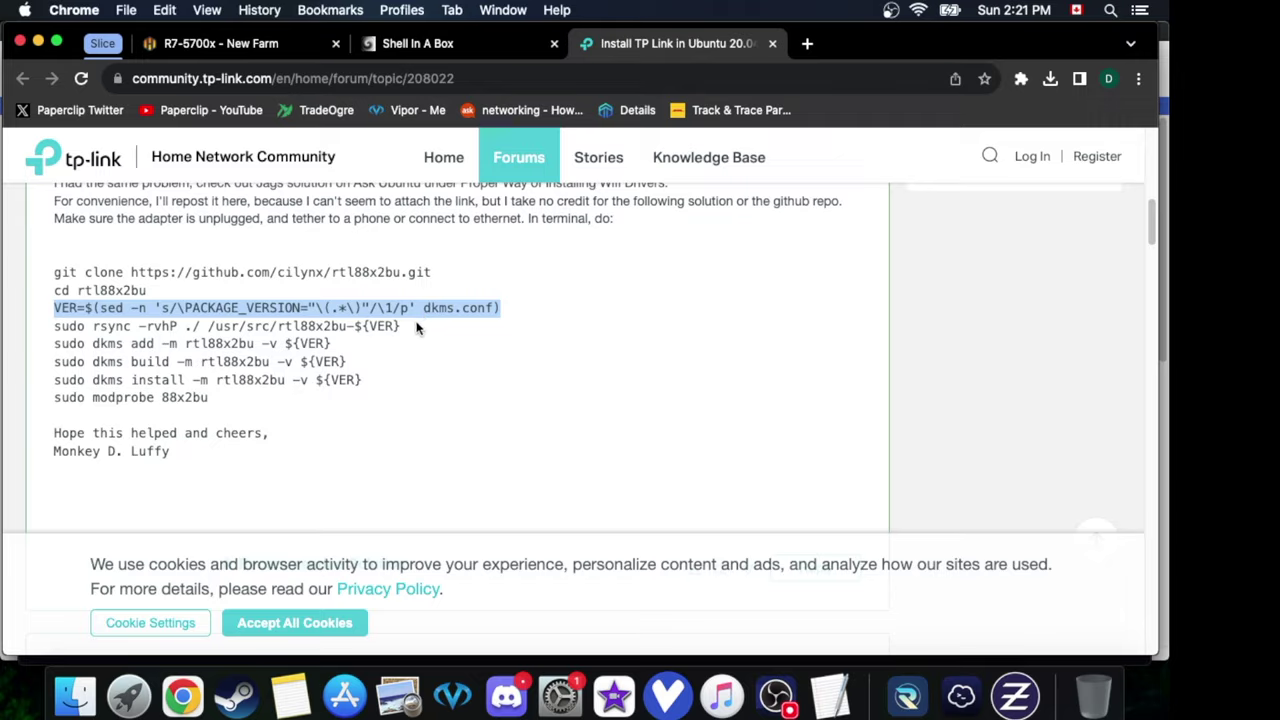
drag(418, 328, 57, 330)
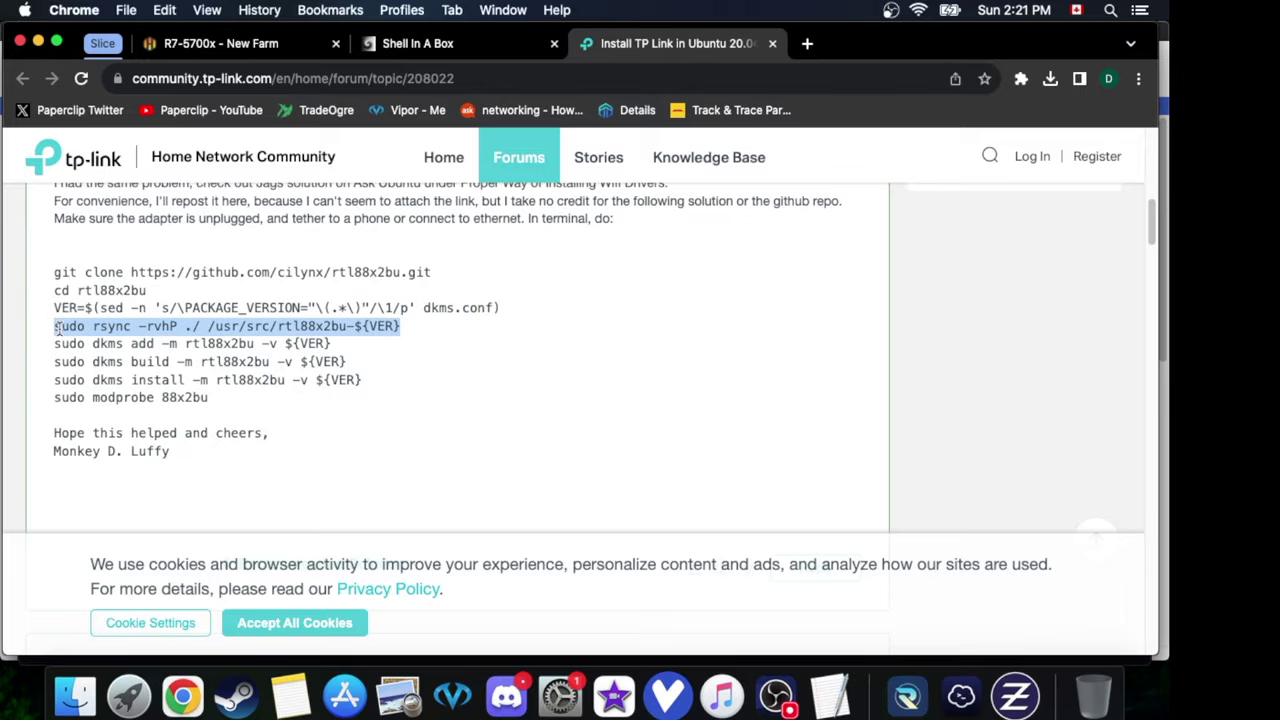
right_click(57, 328)
click(100, 366)
click(417, 43)
key(super+v)
key(Return)
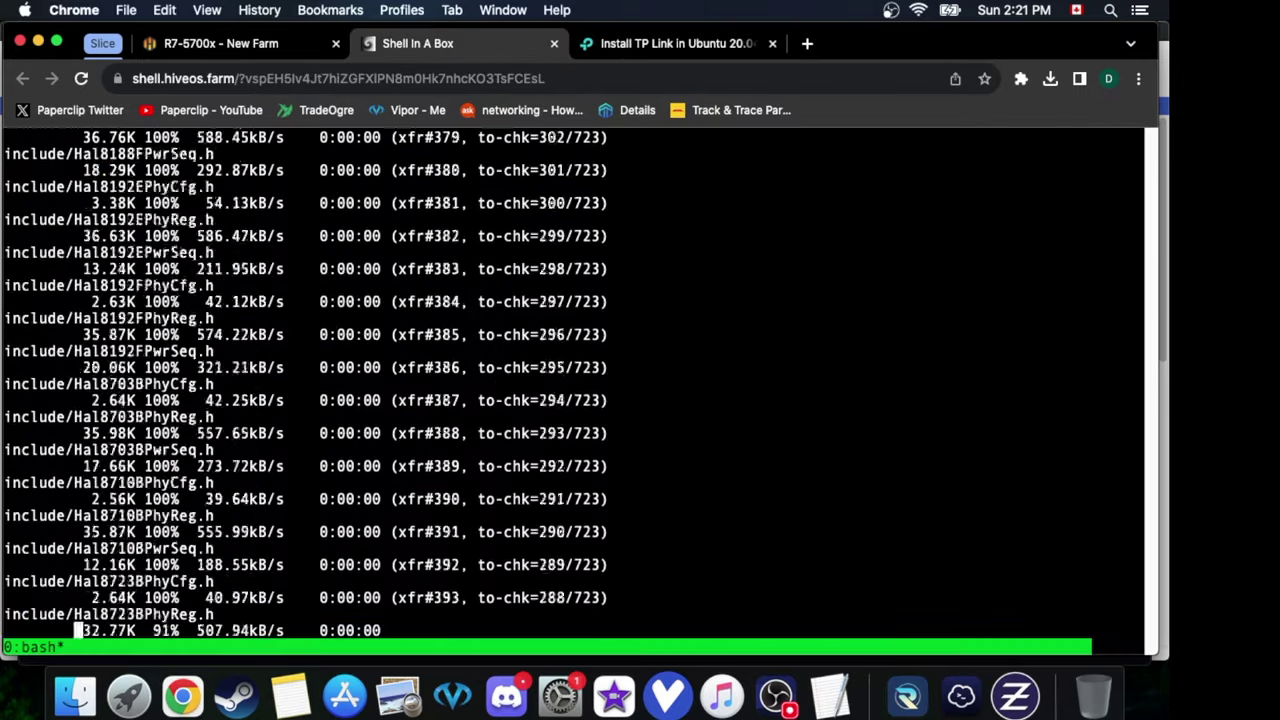
Register the driver source with the 'sudo dkms add' command.
click(705, 43)
drag(57, 345, 405, 345)
right_click(60, 345)
click(100, 383)
click(417, 43)
key(super+v)
key(Return)
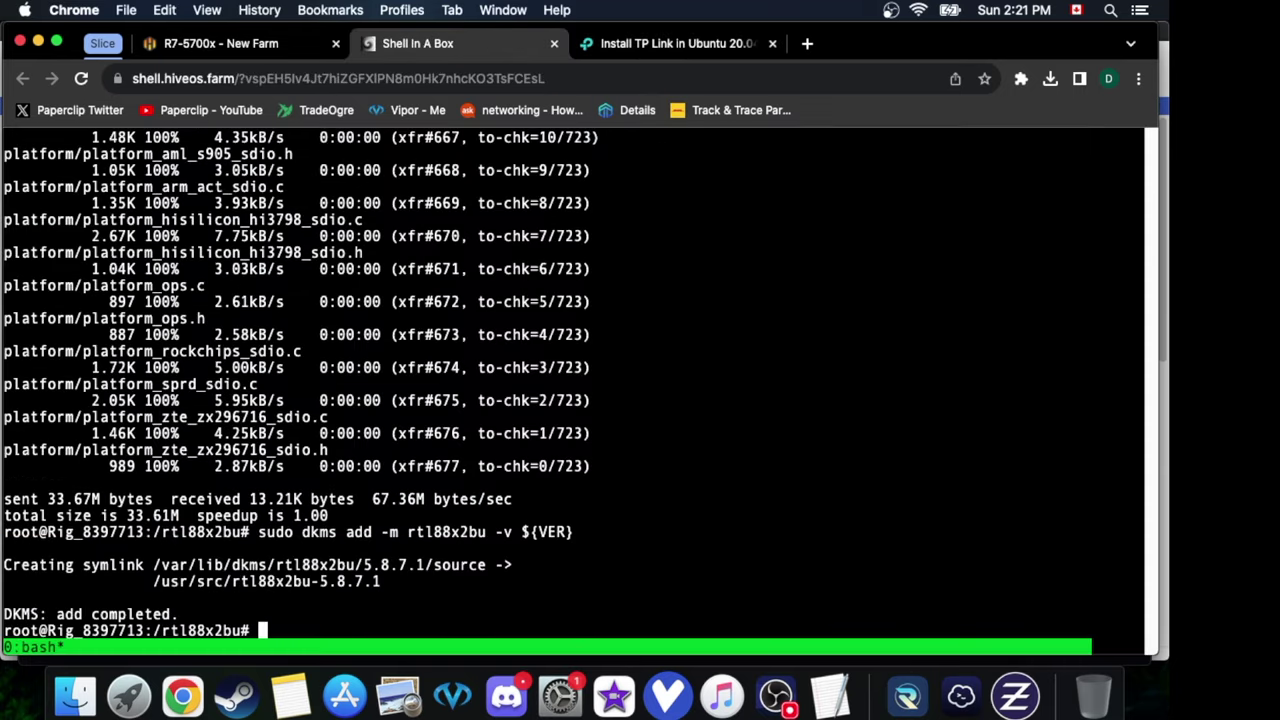
Build the rtl88x2bu module with the 'sudo dkms build' command.
click(705, 43)
drag(400, 523, 57, 523)
right_click(60, 523)
click(100, 561)
click(417, 43)
key(super+v)
key(Return)
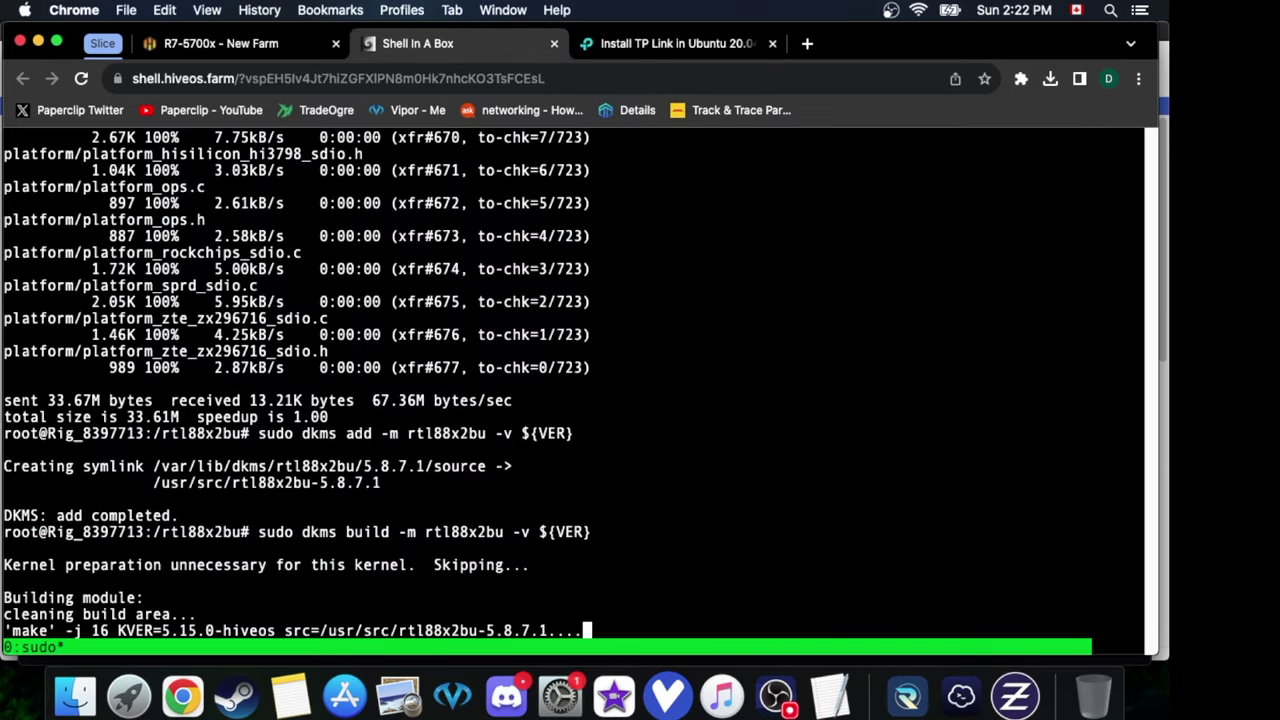
Install the built module with the 'sudo dkms install' command.
click(705, 43)
drag(356, 383, 57, 383)
right_click(92, 378)
click(135, 416)
click(417, 43)
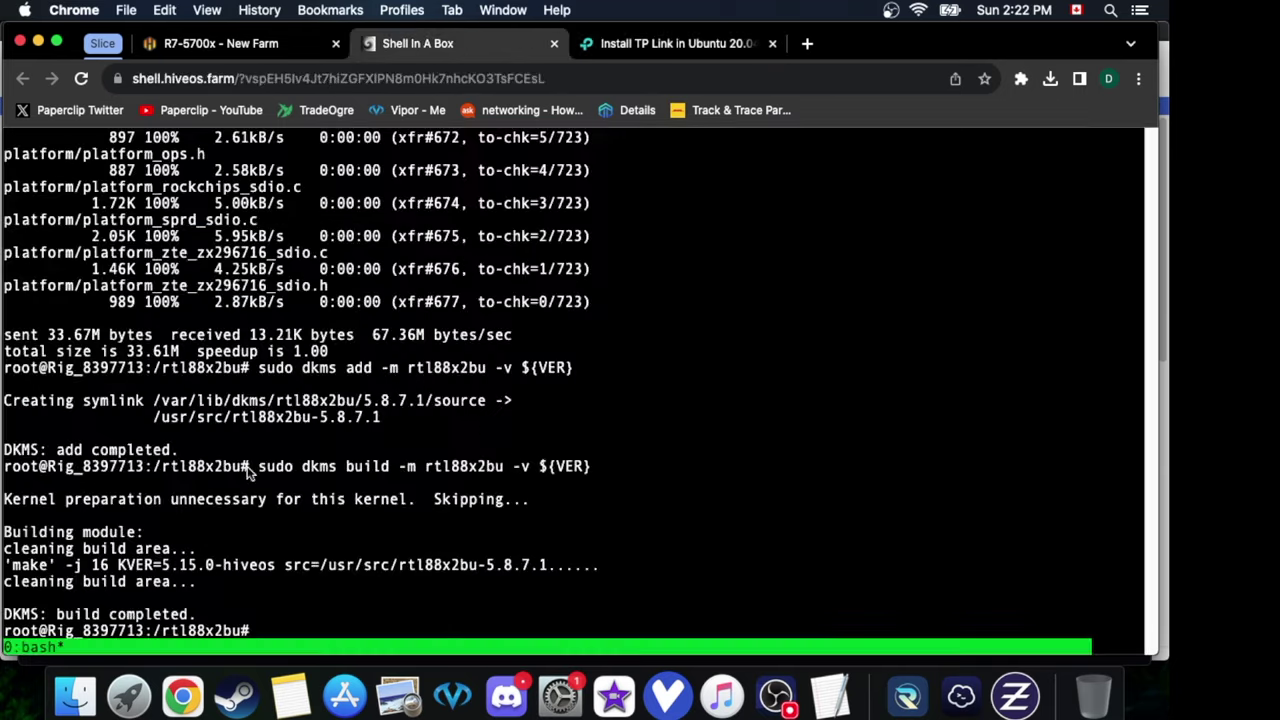
key(super+v)
key(Return)
Load the driver with 'sudo modprobe 88x2bu'.
click(705, 43)
drag(210, 397, 54, 397)
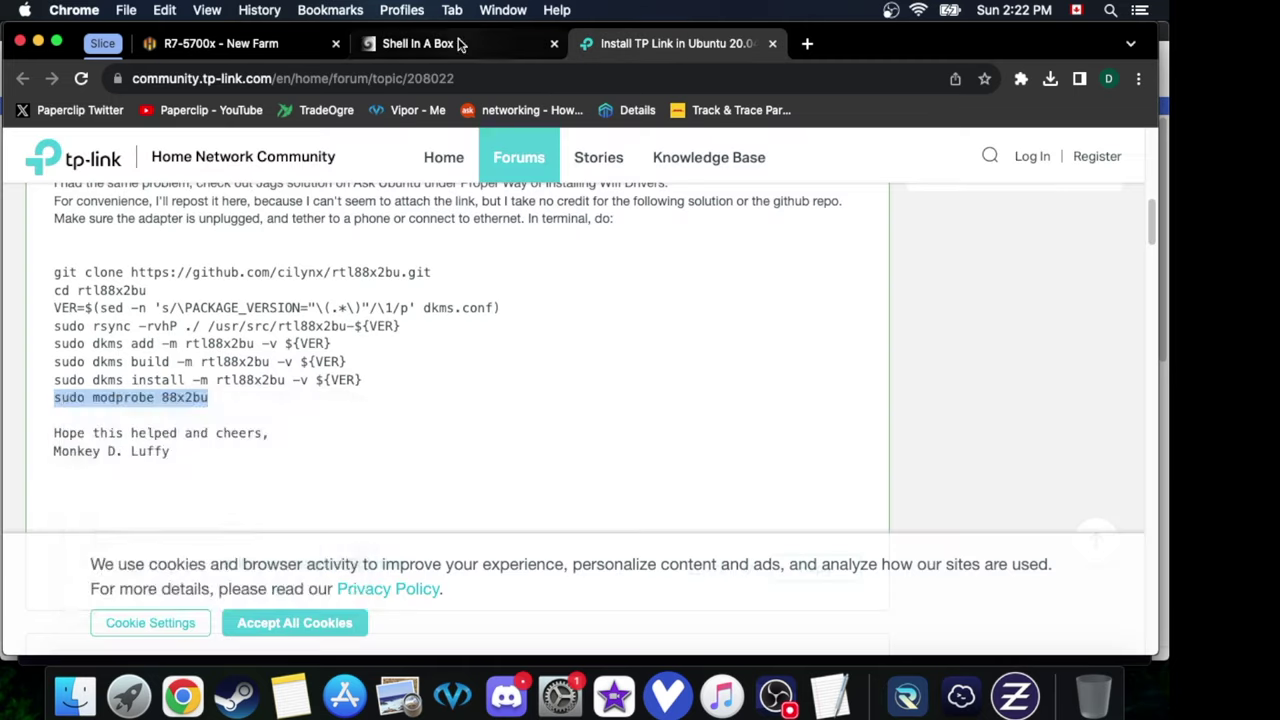
click(460, 43)
key(super+v)
key(Return)
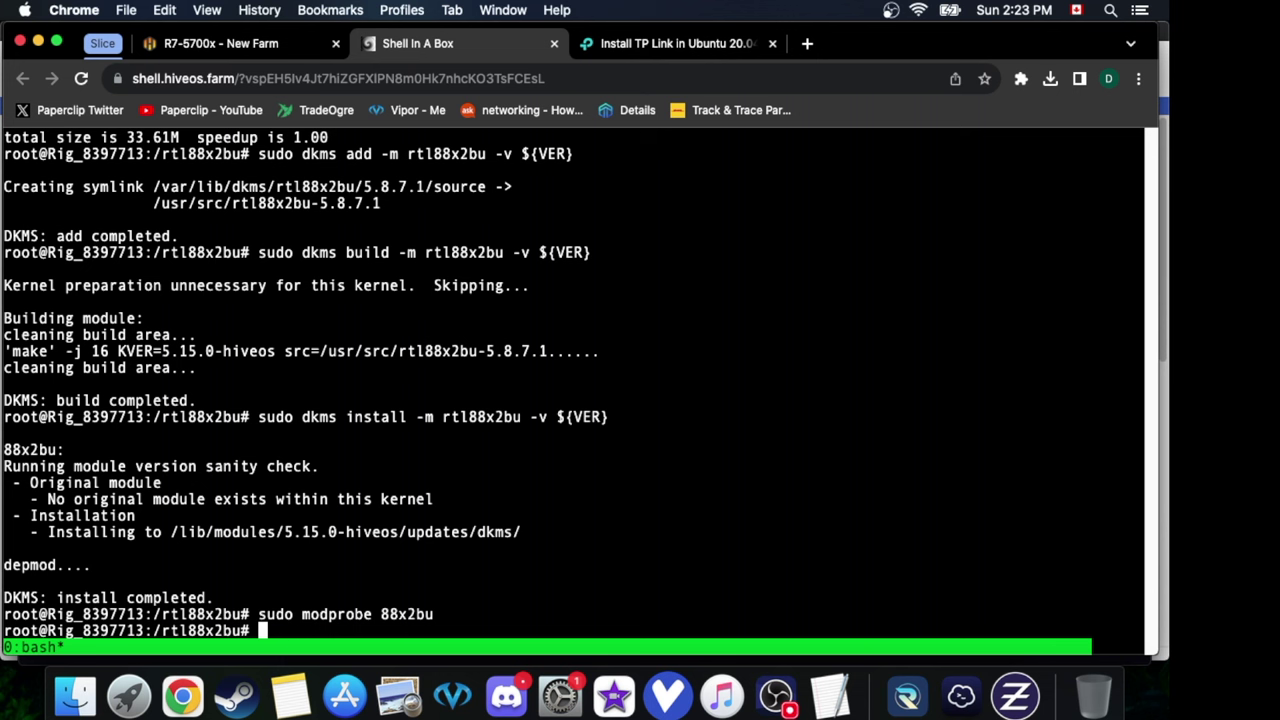
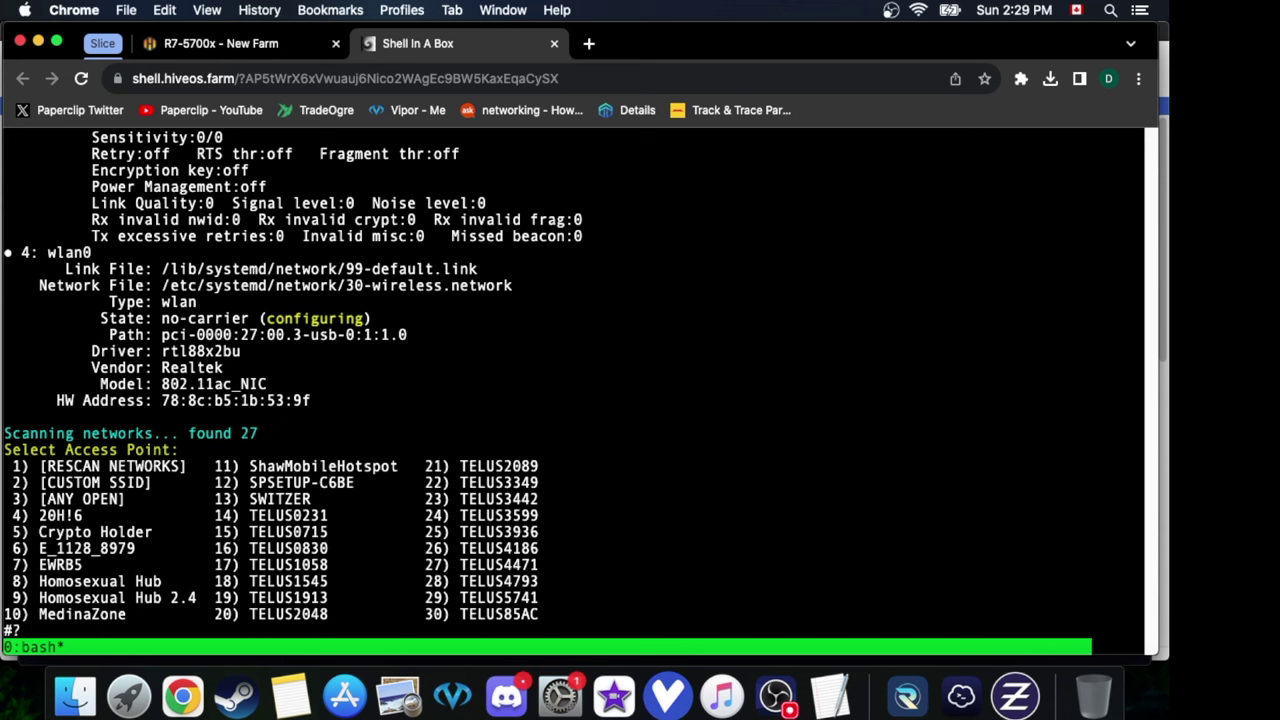
Reboot the rig and join the Crypto Holder Wi-Fi network by entering its password.
key(Return)
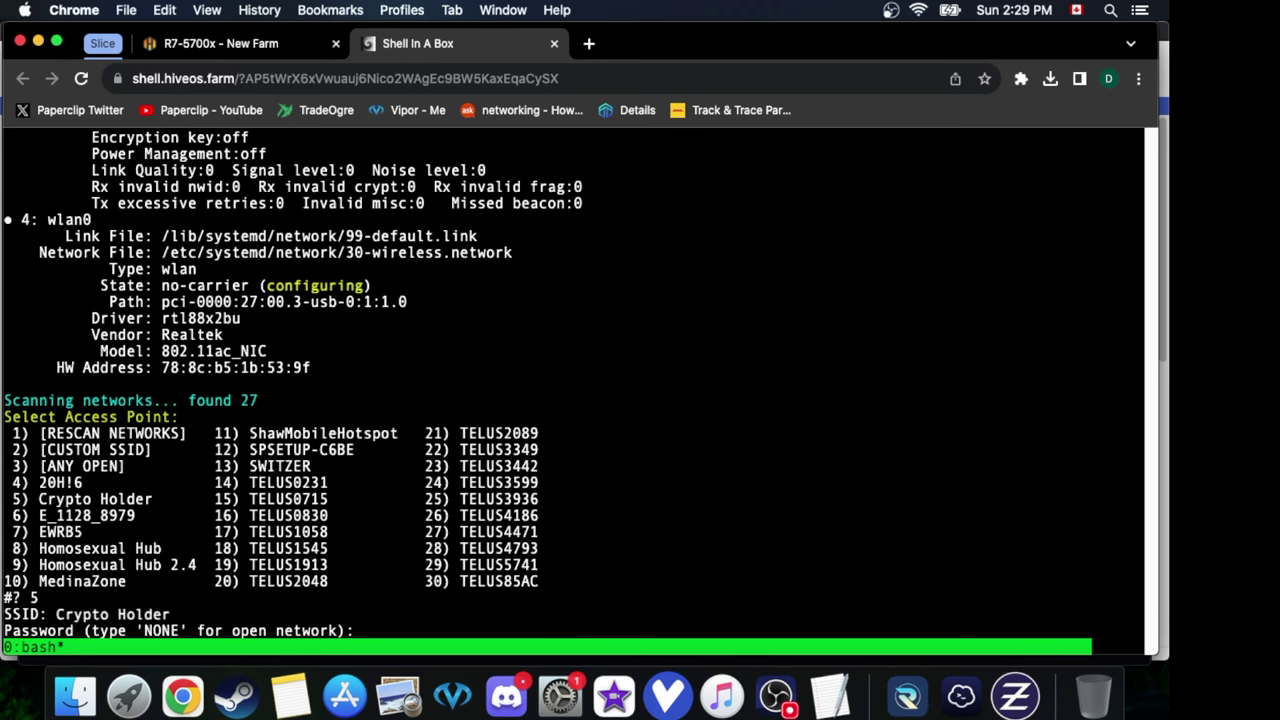
key(Return)
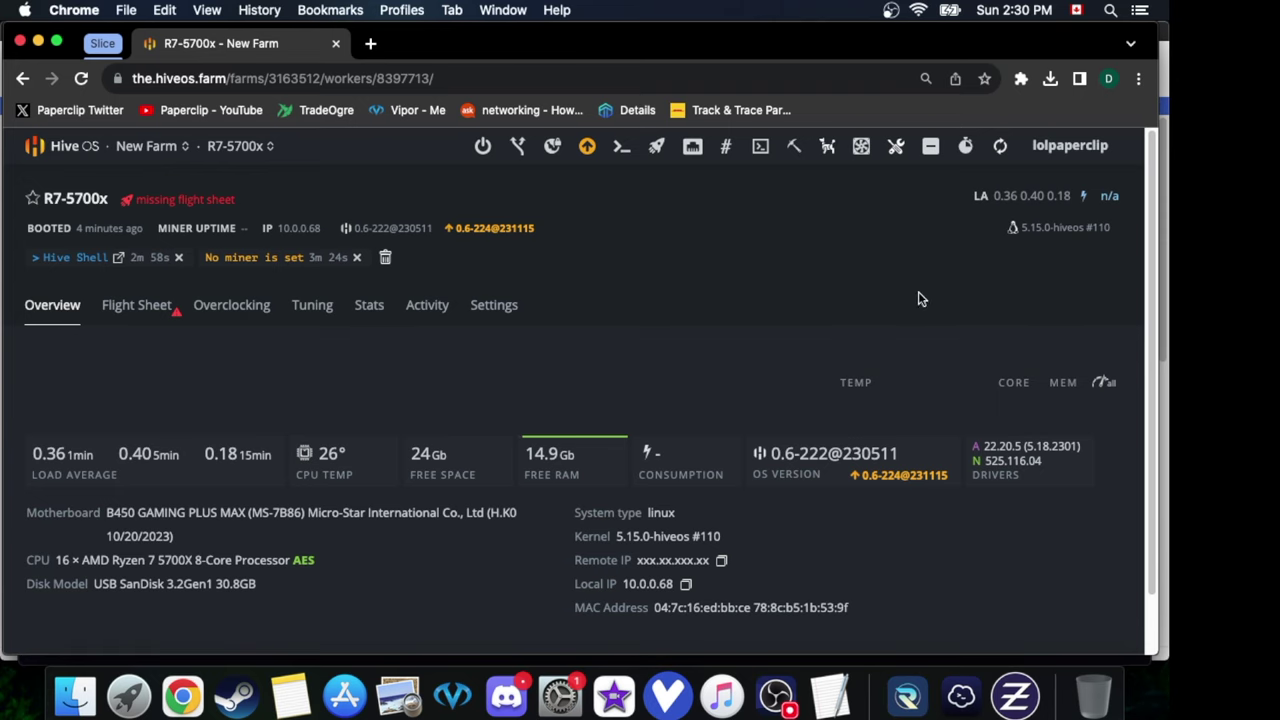
Open Add Flight Sheet from the farm's flight sheet list and pick ZEPH as the coin.
click(146, 316)
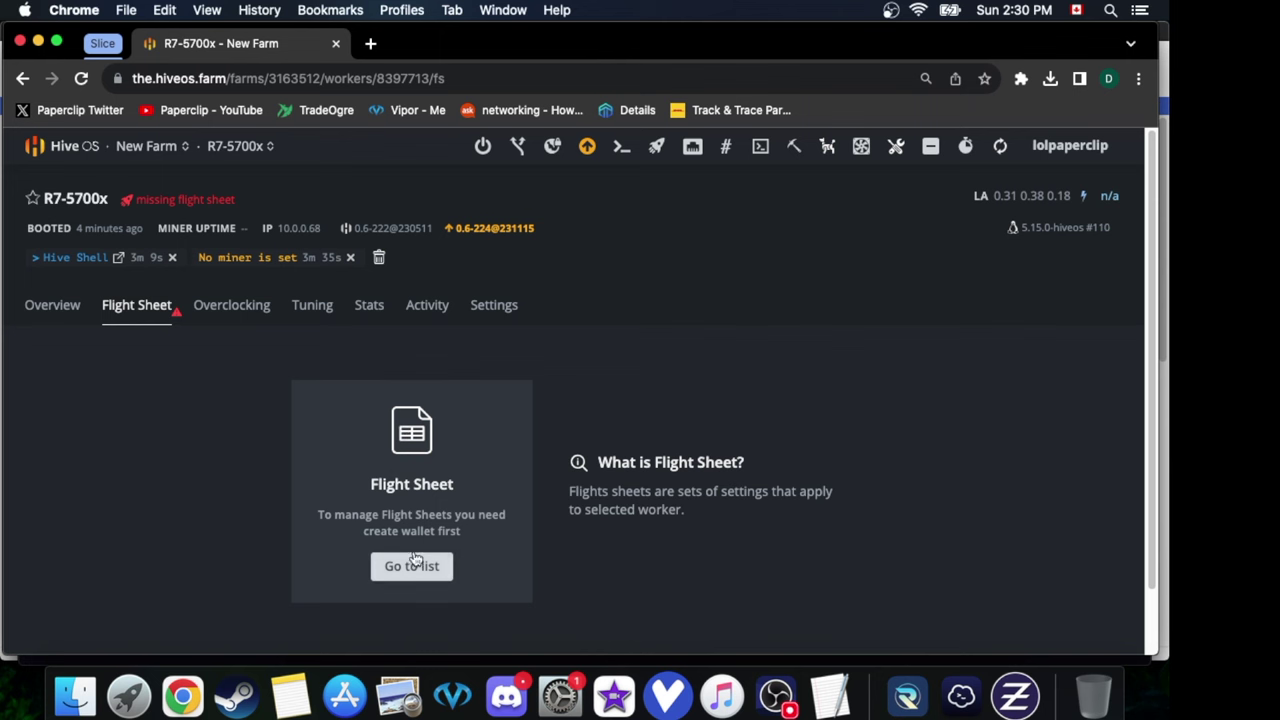
click(424, 566)
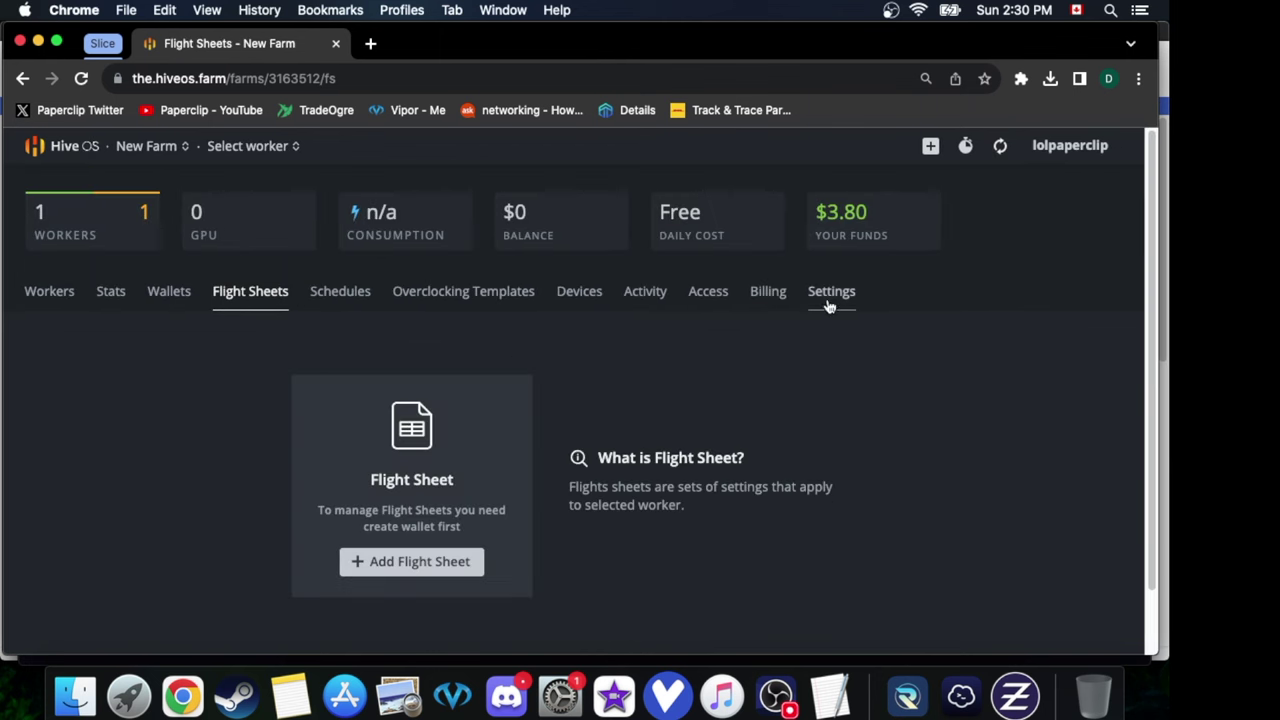
click(437, 568)
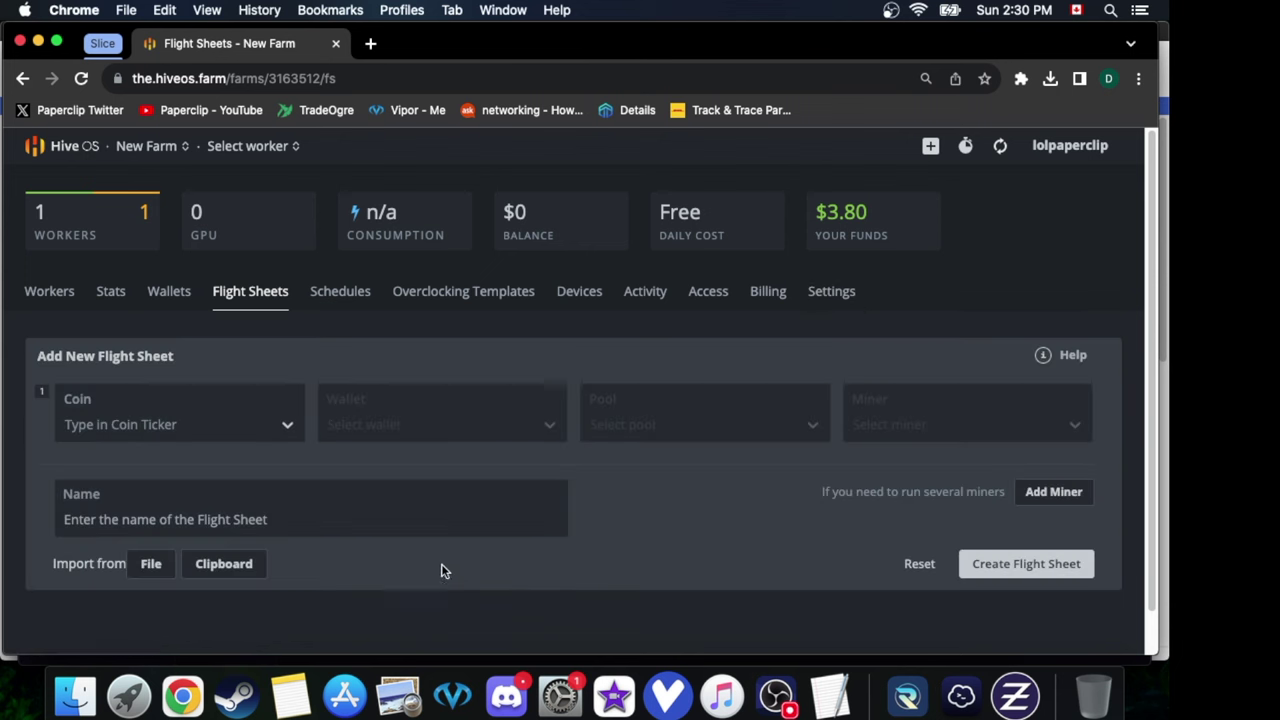
click(282, 428)
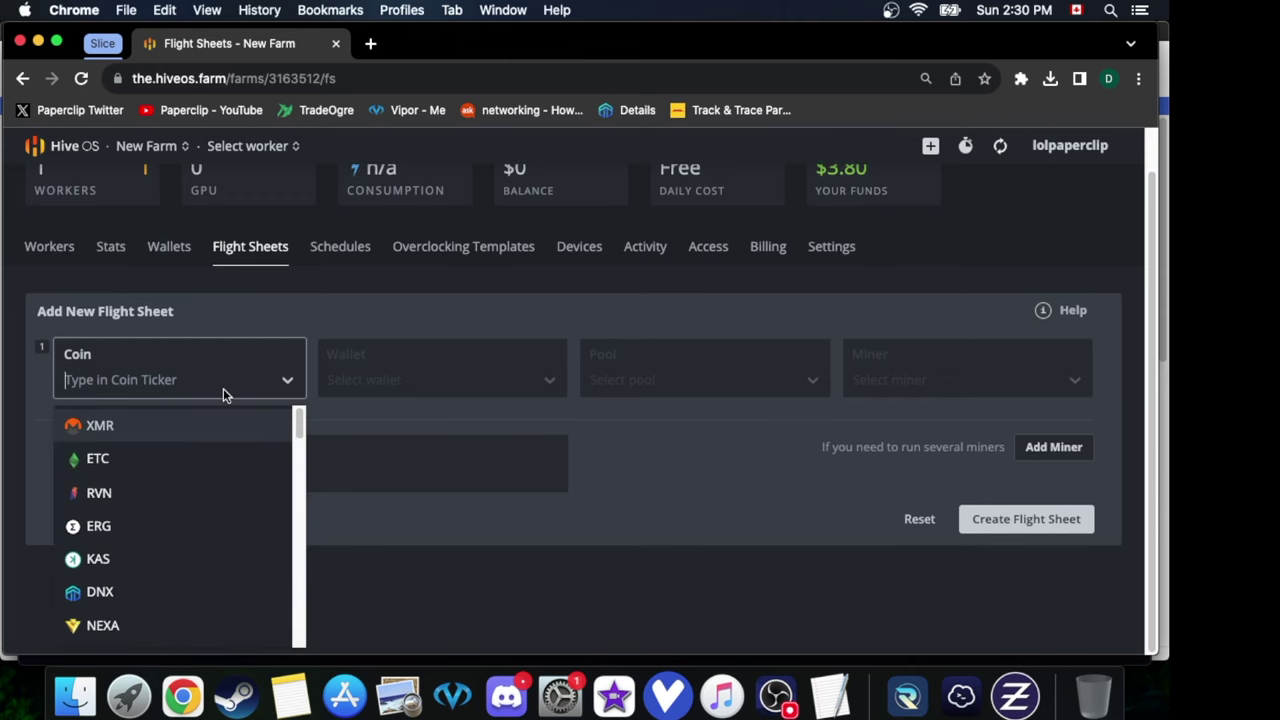
text(zwp)
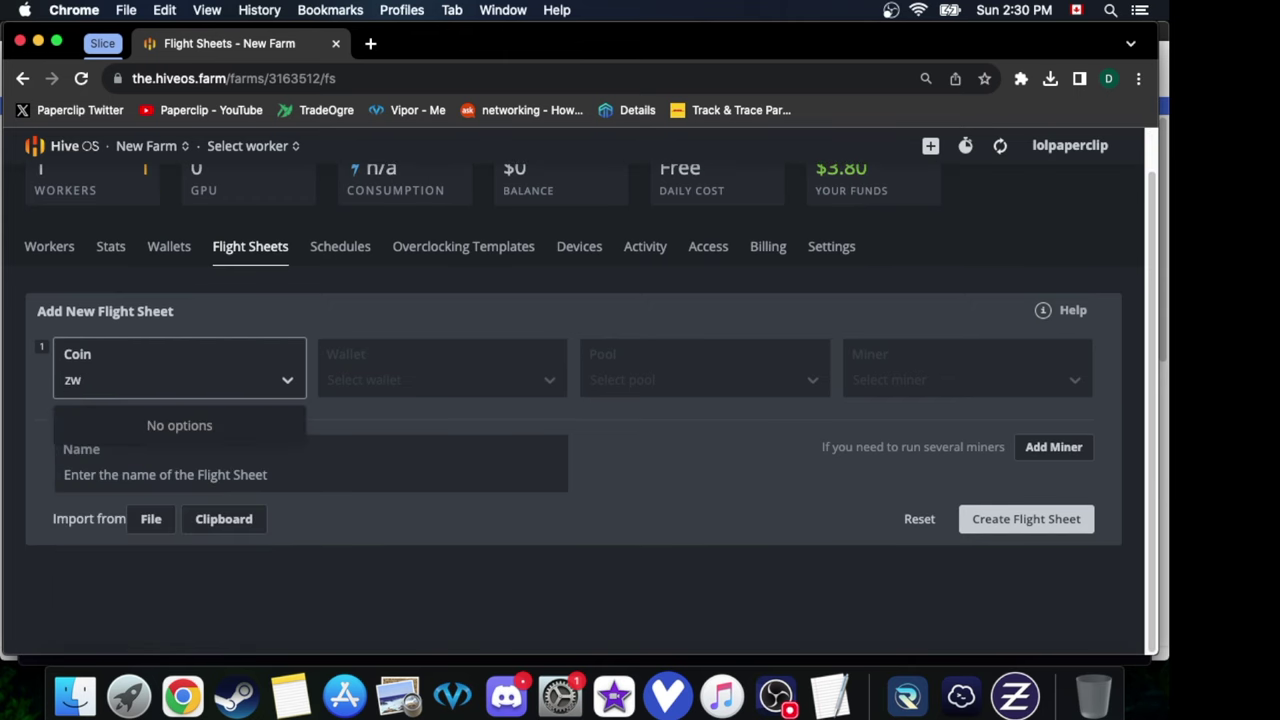
key(BackSpace)
text(ep)
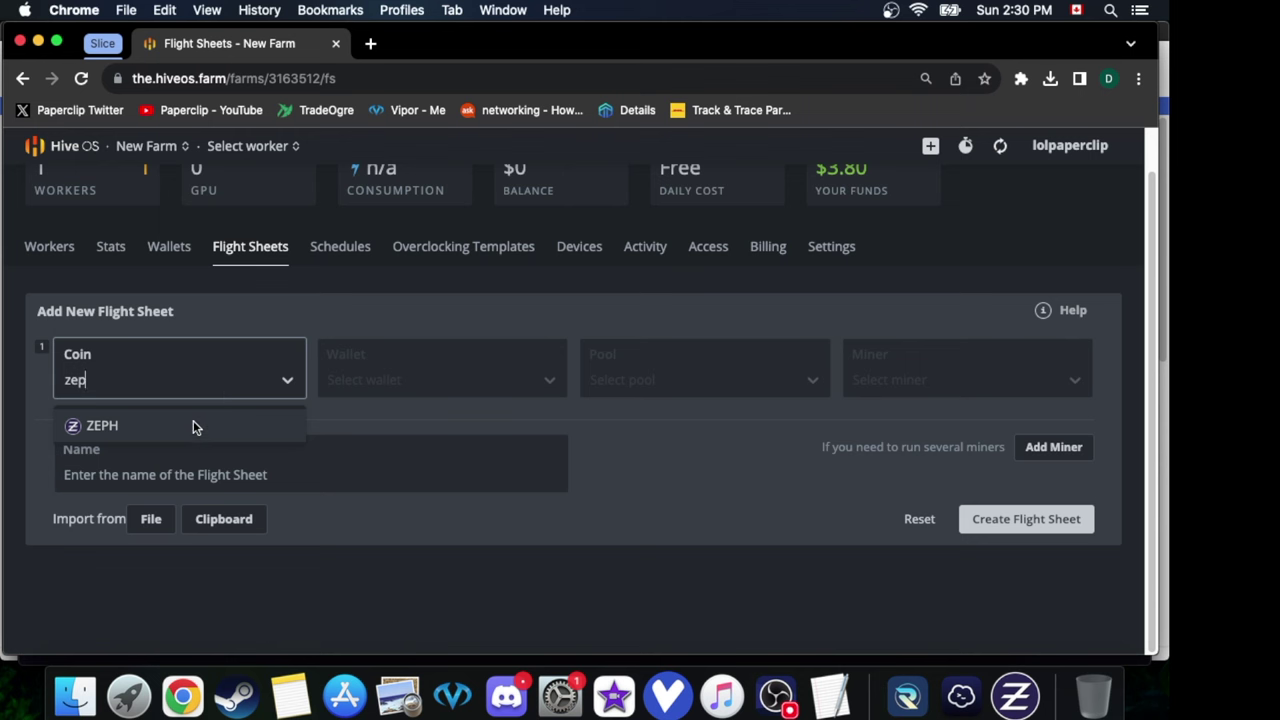
click(193, 421)
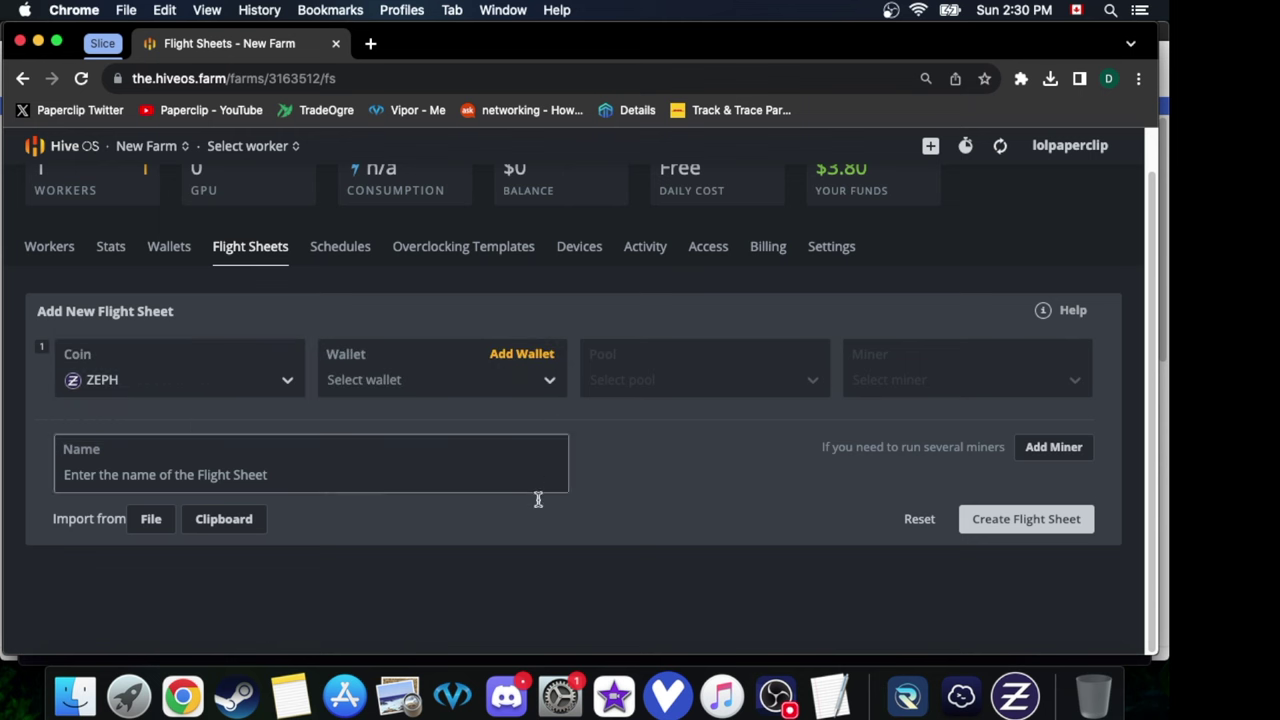
In the Zephyr wallet's Receive page, select the full primary address and copy it.
click(1015, 695)
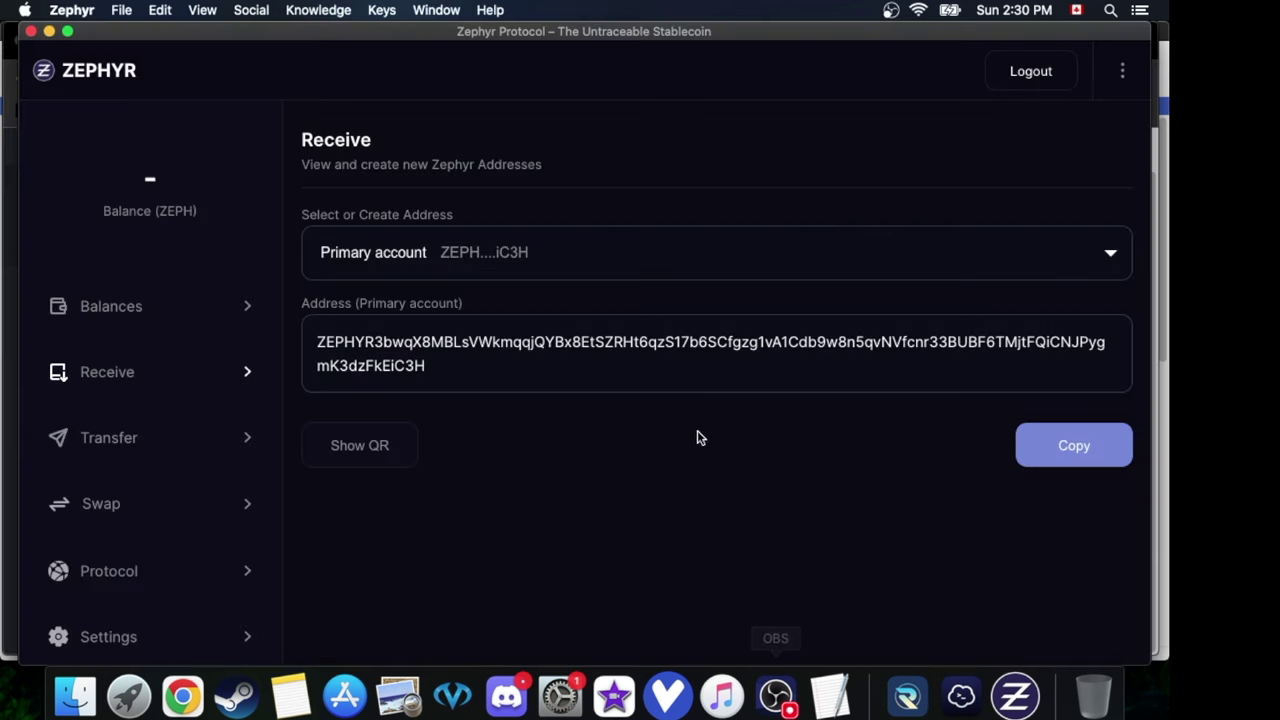
drag(449, 366, 300, 329)
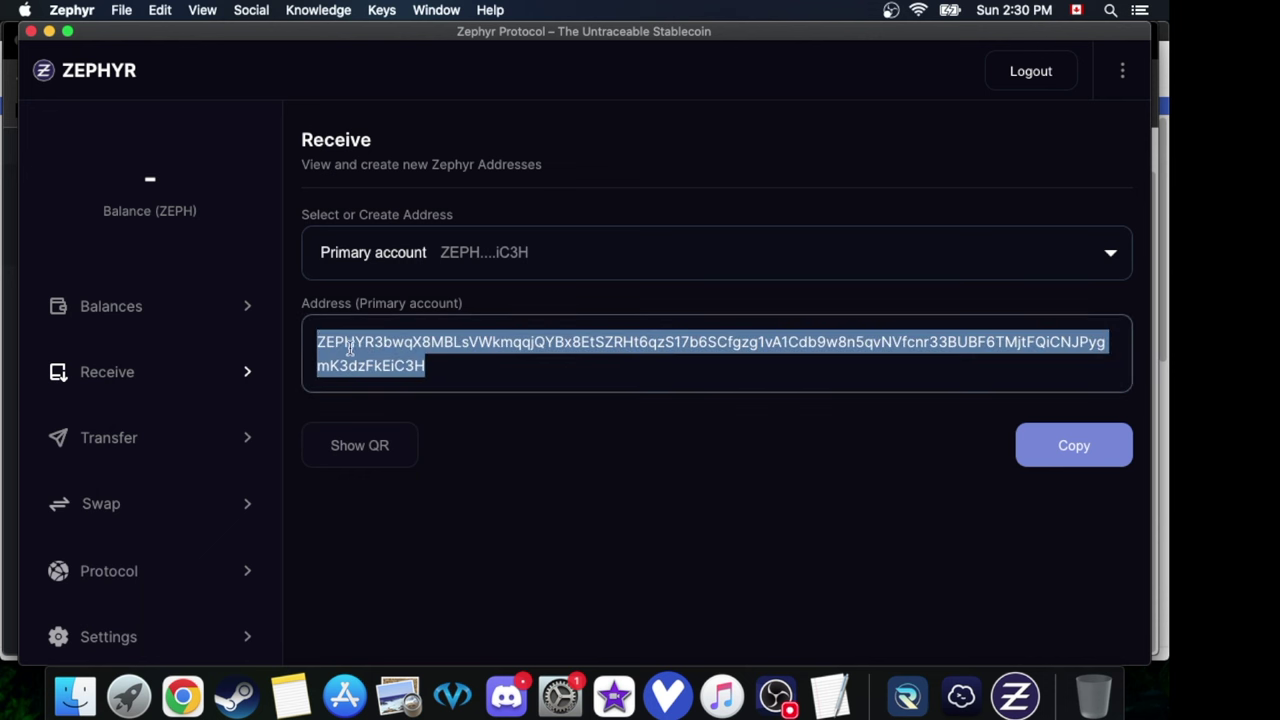
click(130, 390)
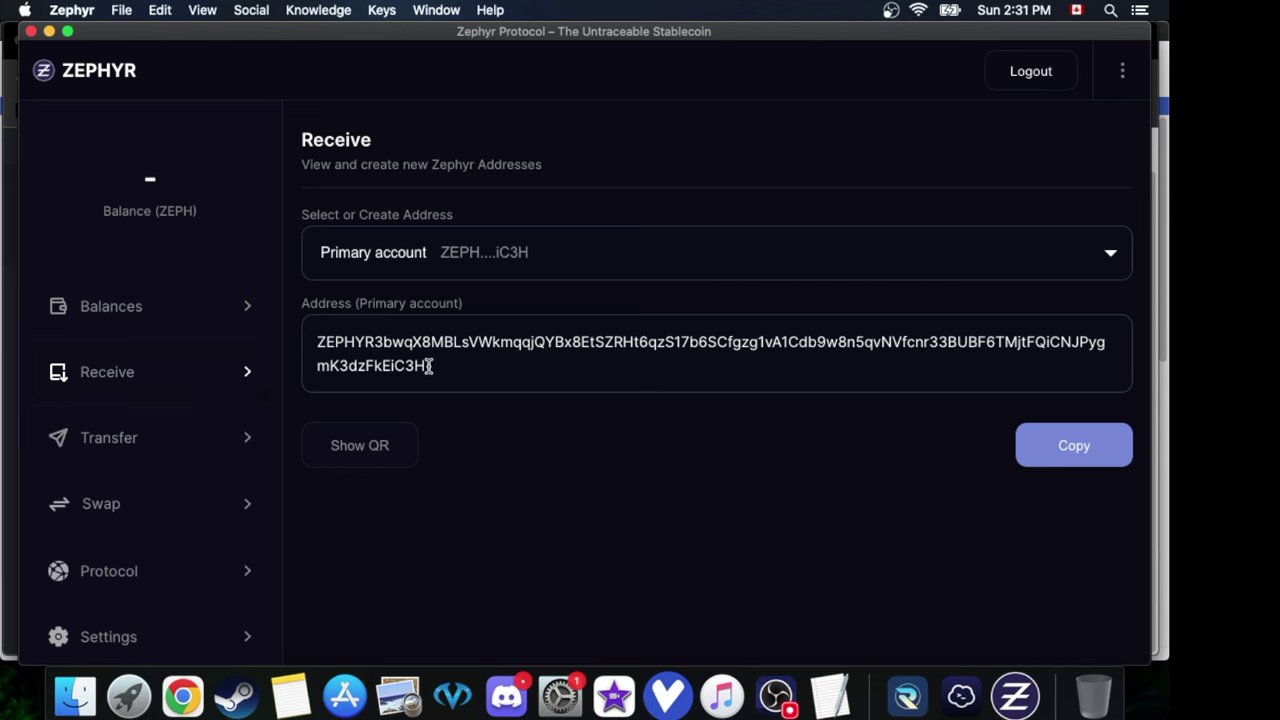
drag(429, 366, 307, 337)
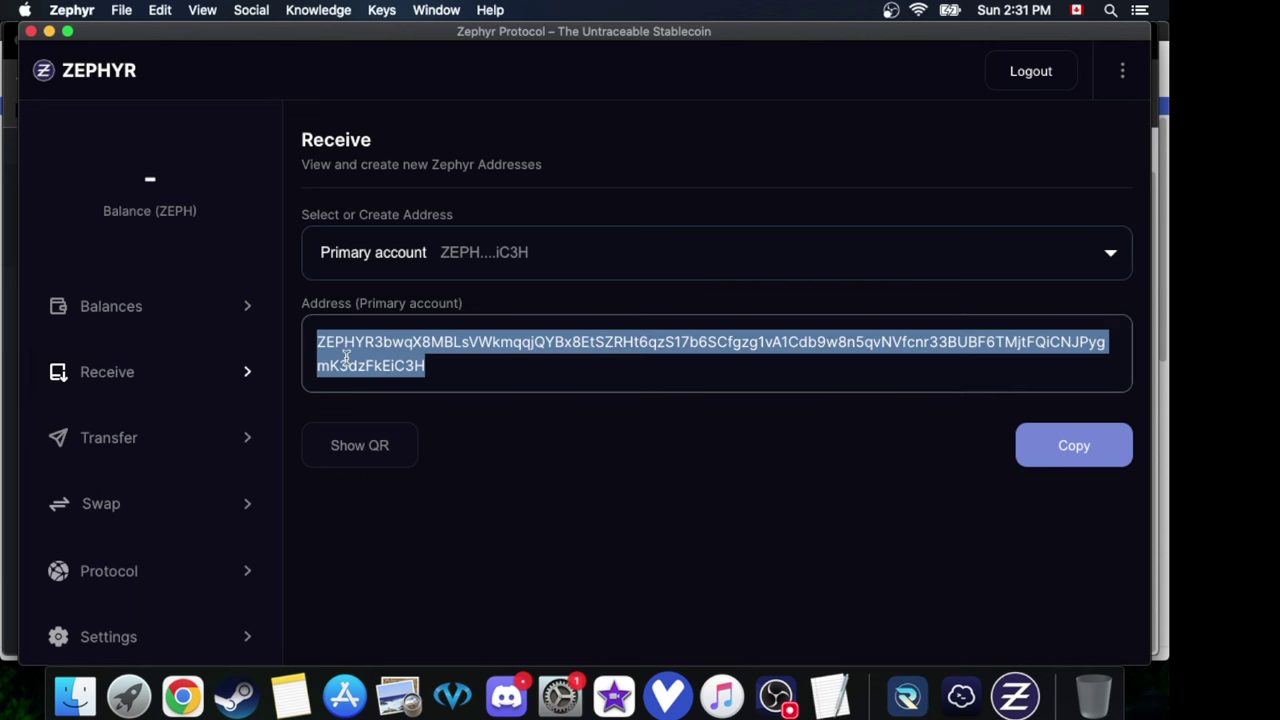
click(1052, 445)
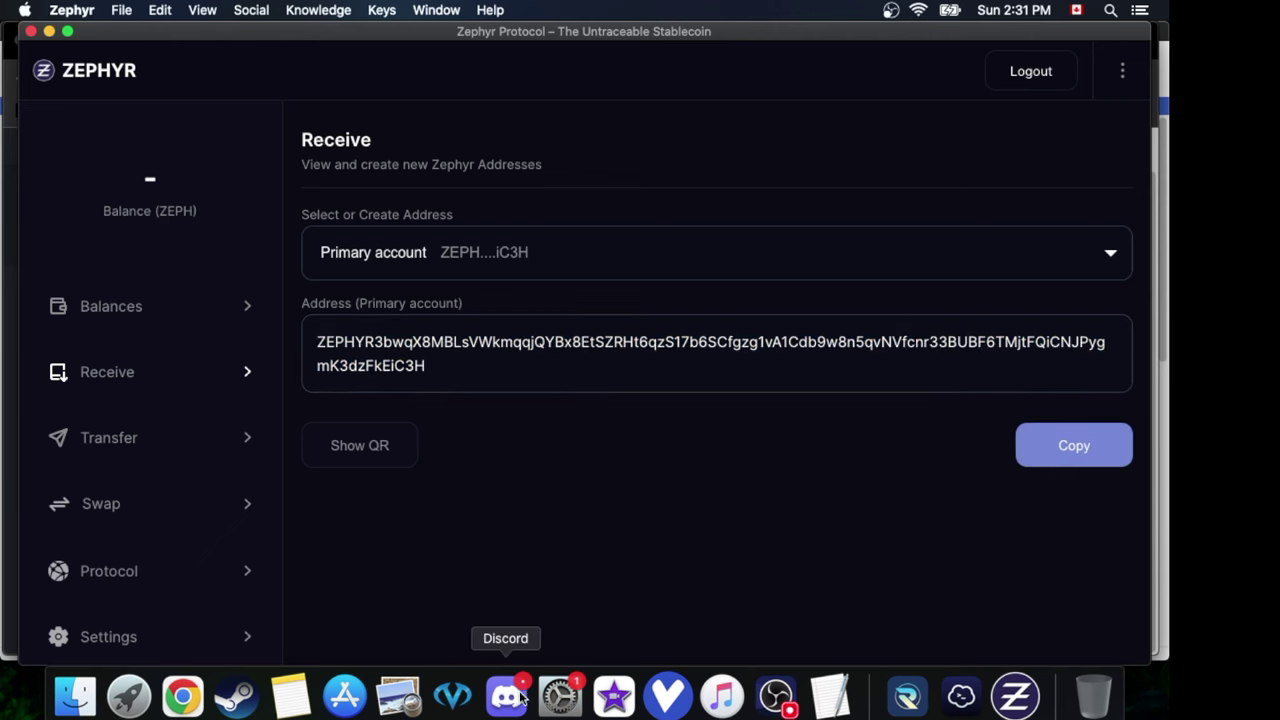
Add a new ZEPH wallet using the pasted Zephyr address and a name beginning with 'Z'.
click(183, 697)
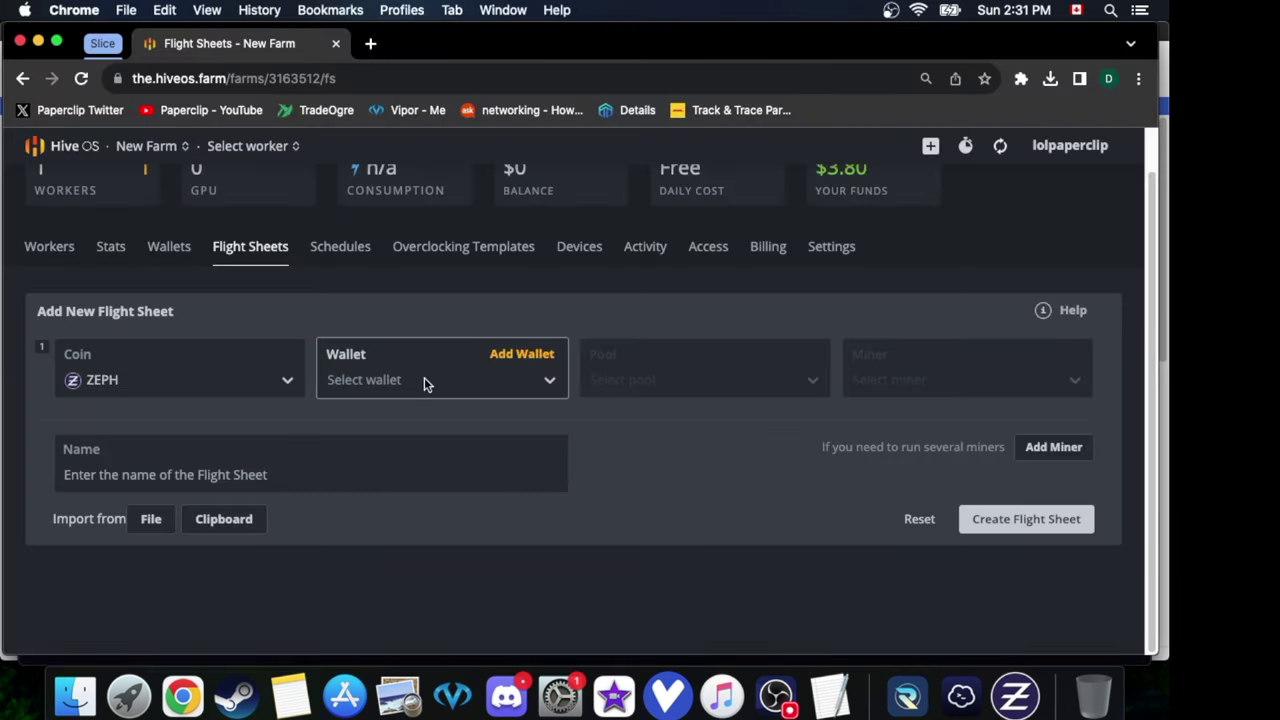
click(515, 356)
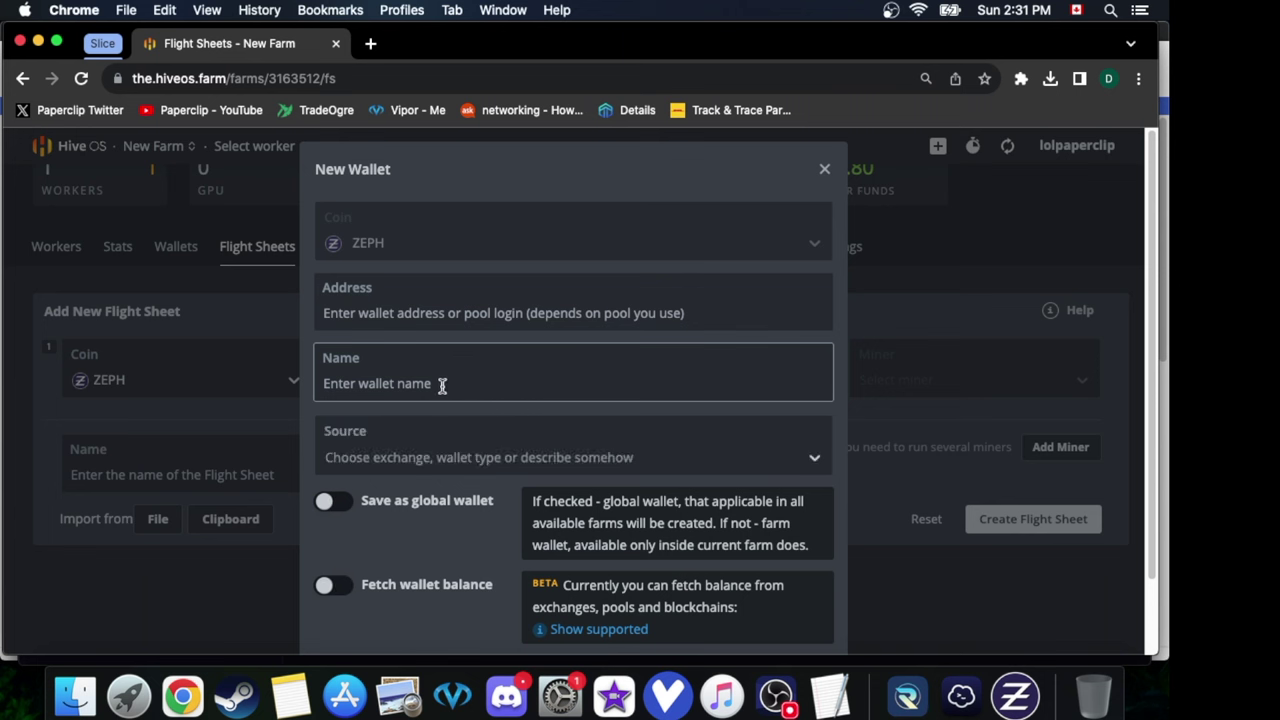
click(444, 384)
right_click(436, 312)
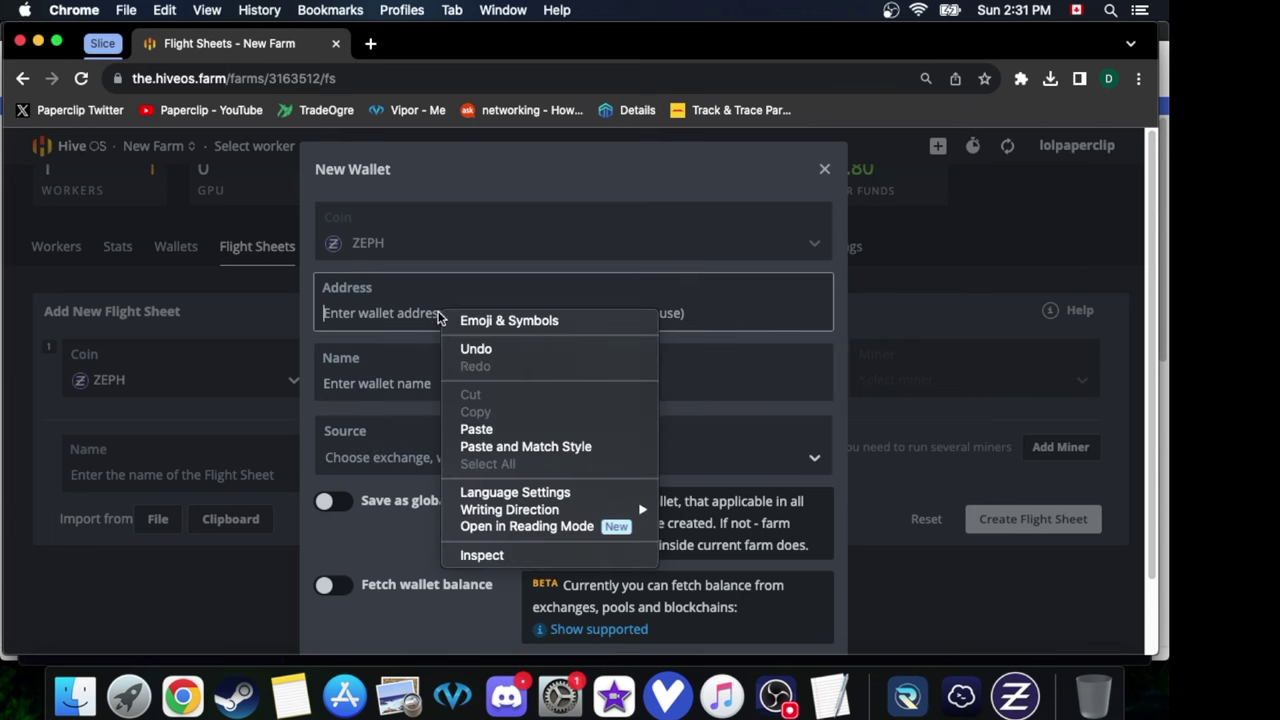
click(474, 430)
click(437, 383)
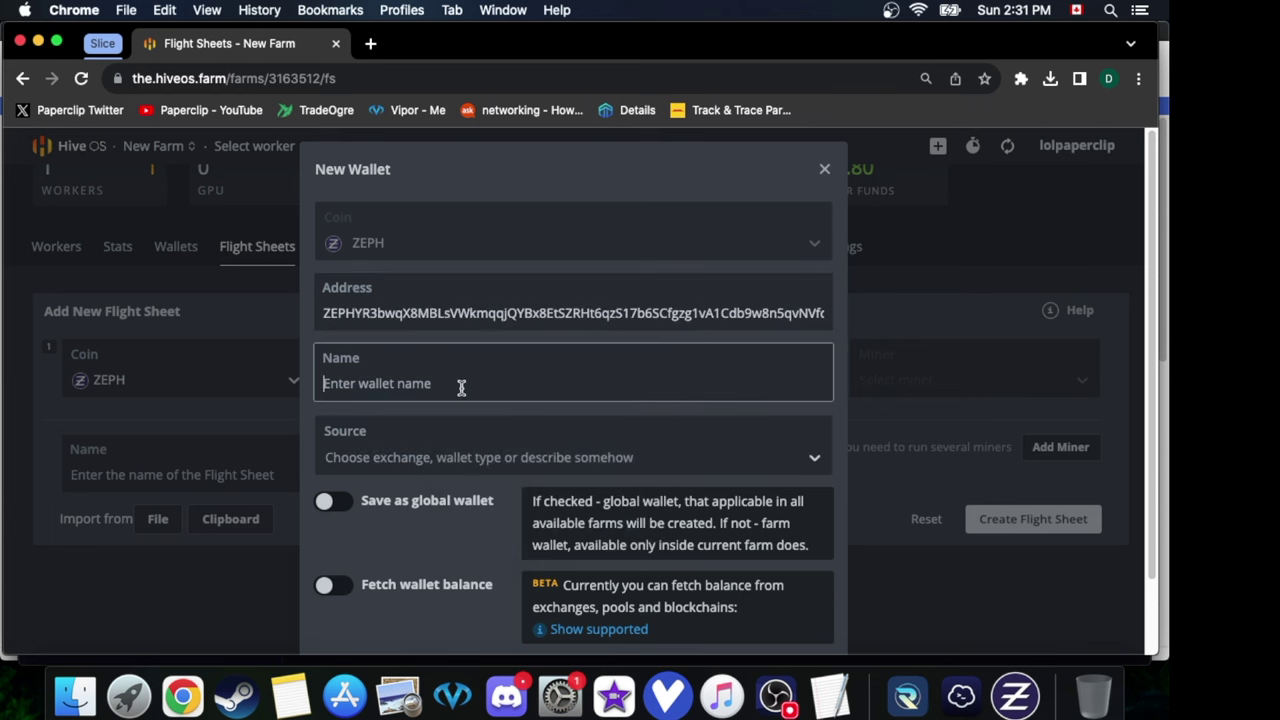
text(Zephyr)
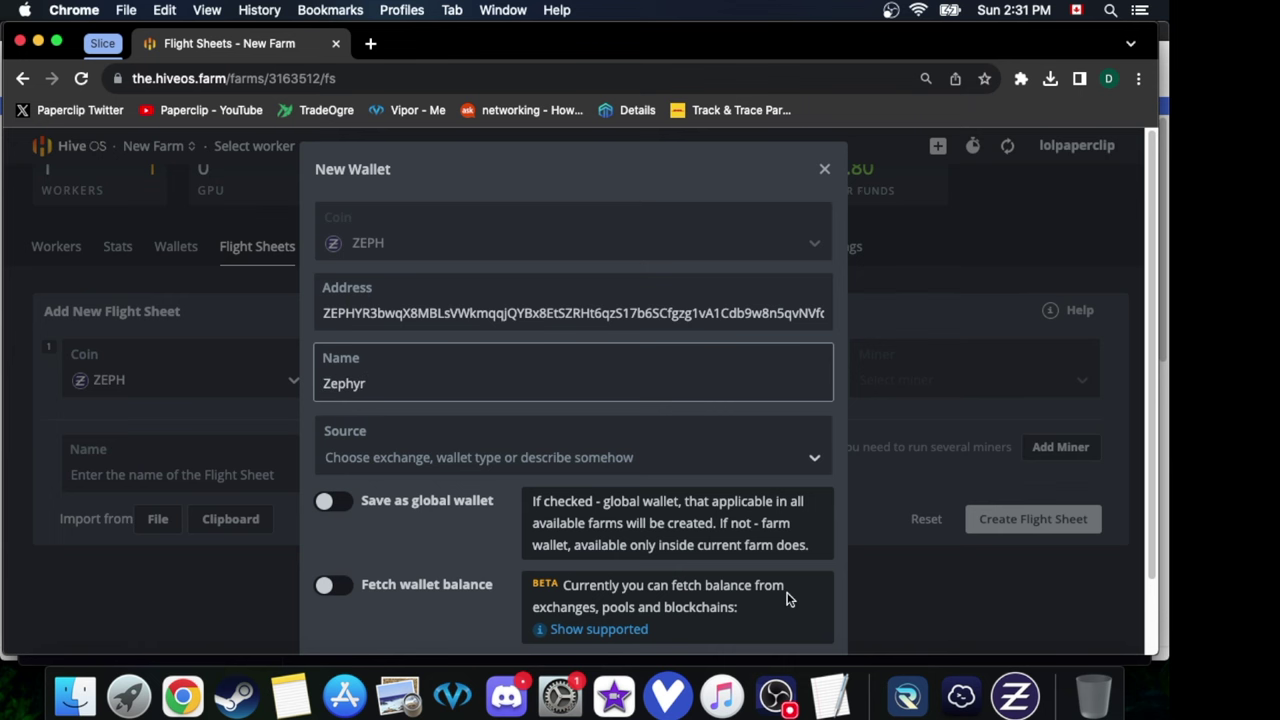
scroll(786, 598, down, 2)
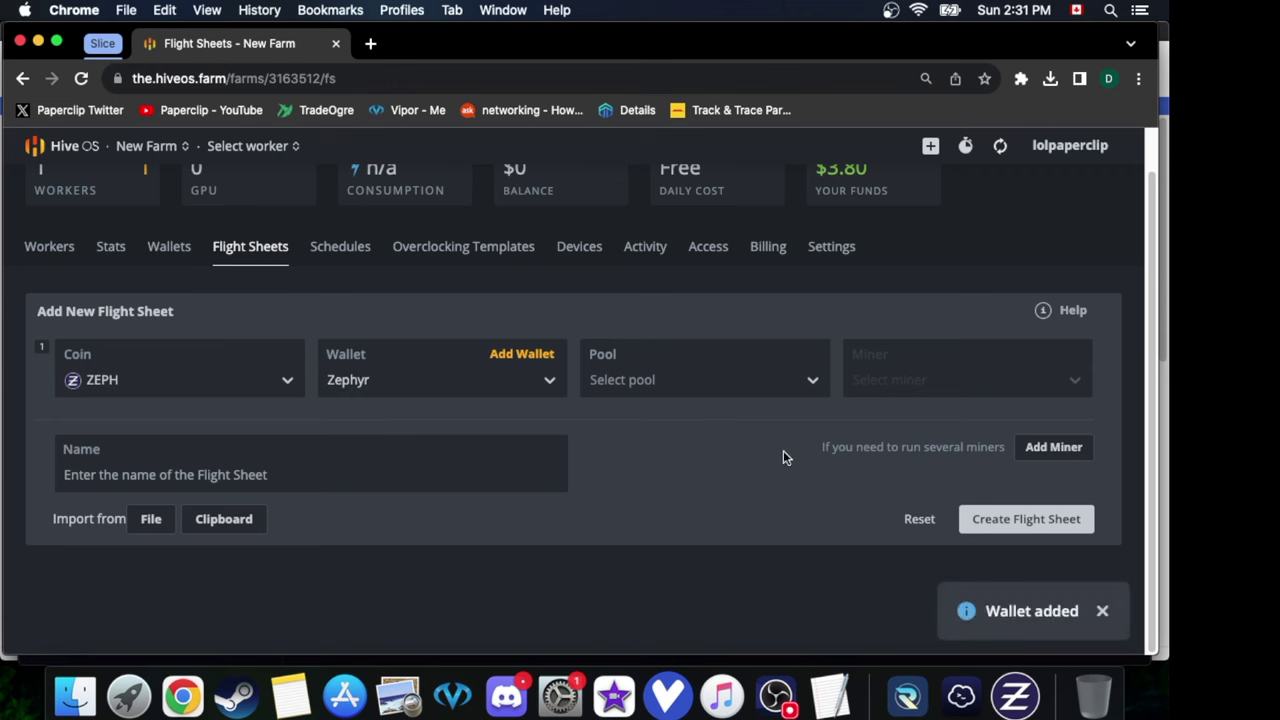
Choose miningocean as the pool and tick the Canada servers on ports 5332 and 5342.
click(800, 381)
click(672, 556)
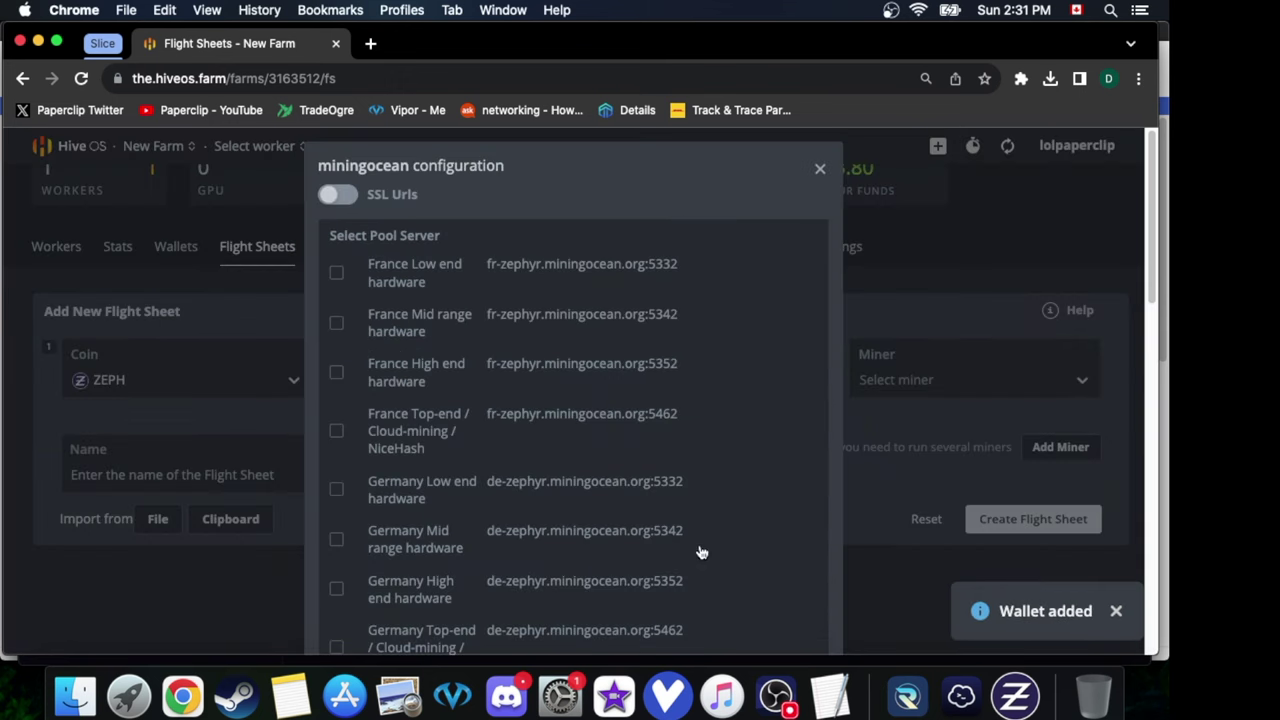
scroll(390, 395, down, 10)
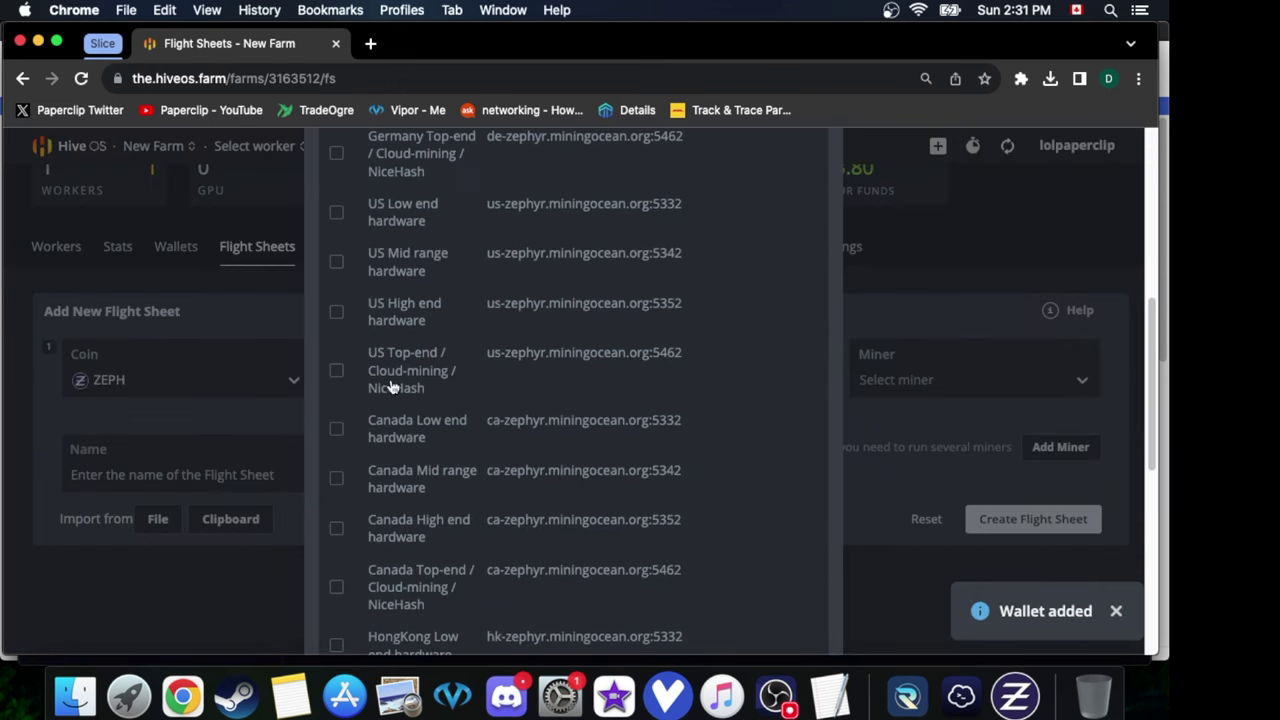
scroll(383, 405, down, 1)
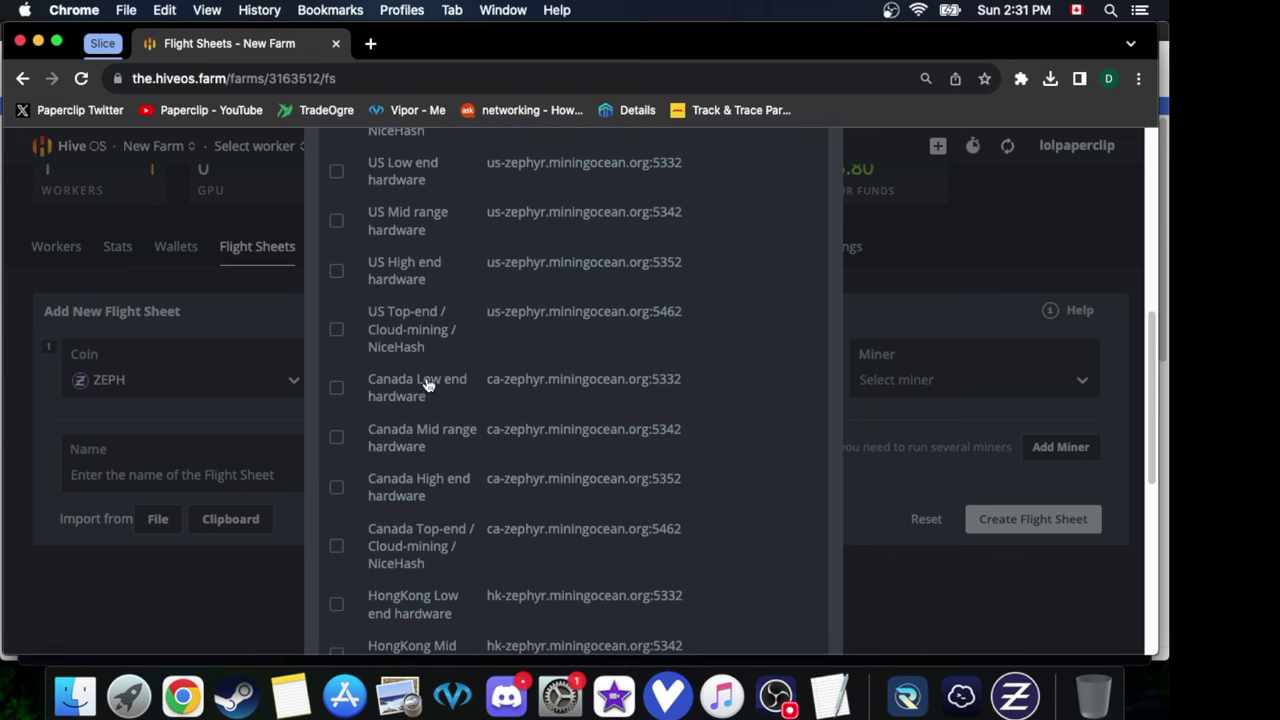
click(337, 386)
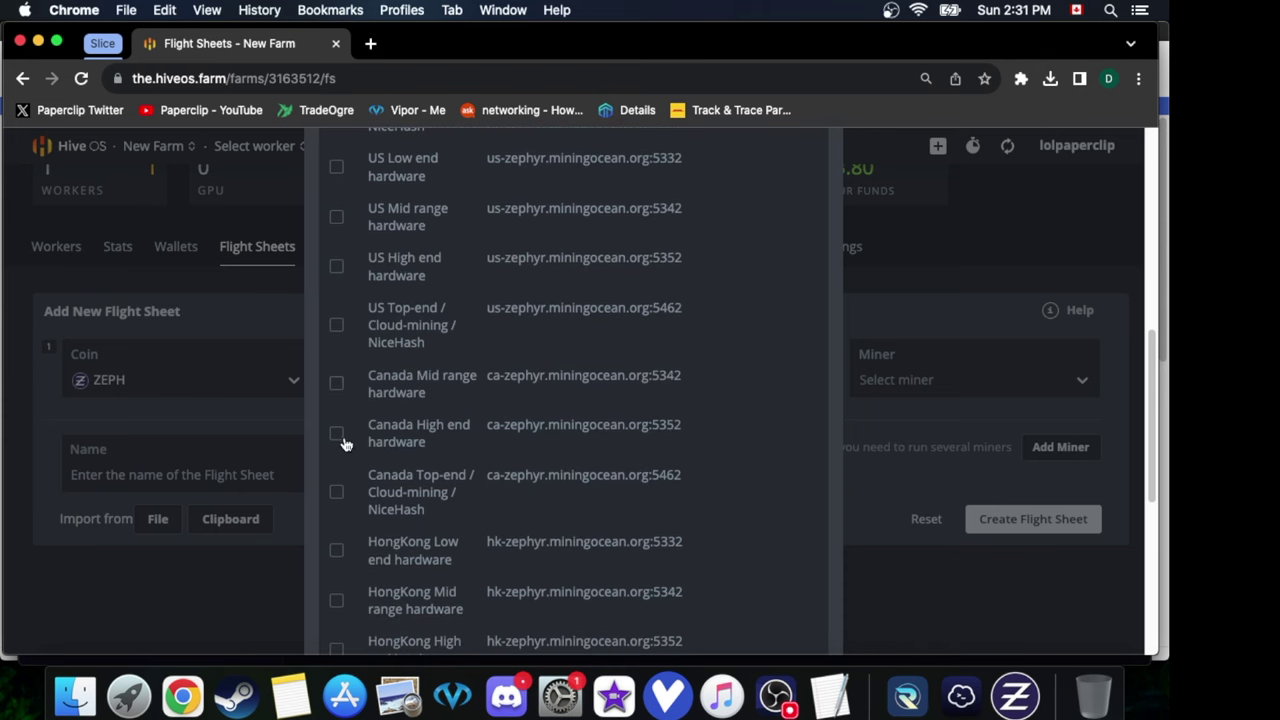
click(337, 384)
scroll(690, 440, down, 6)
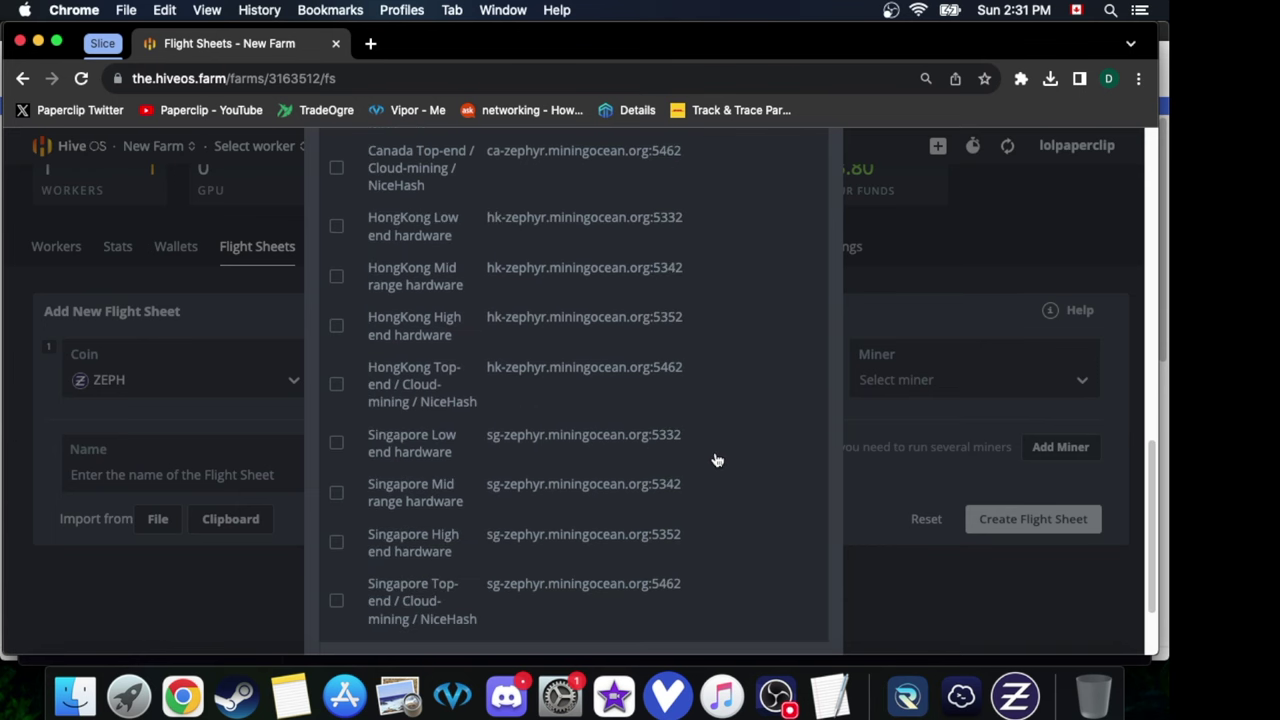
scroll(716, 460, down, 3)
Apply the chosen miningocean servers and select XMRig (new) as the miner.
click(800, 612)
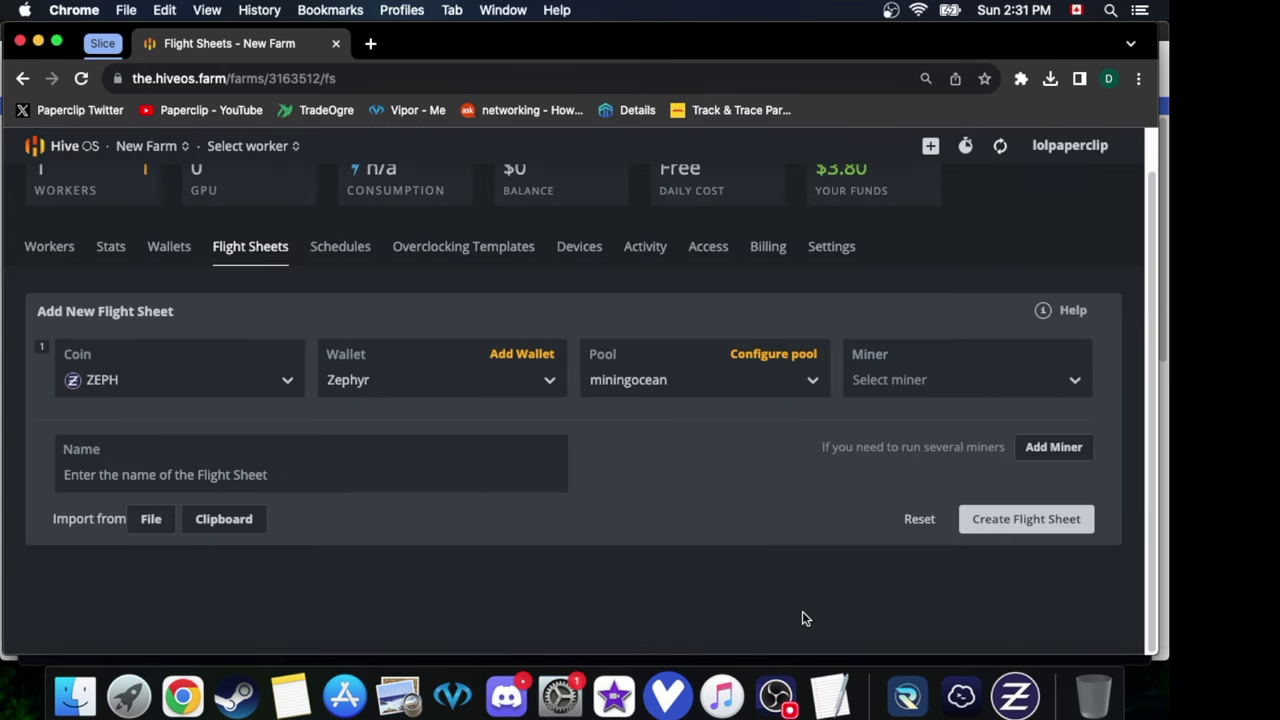
click(1035, 400)
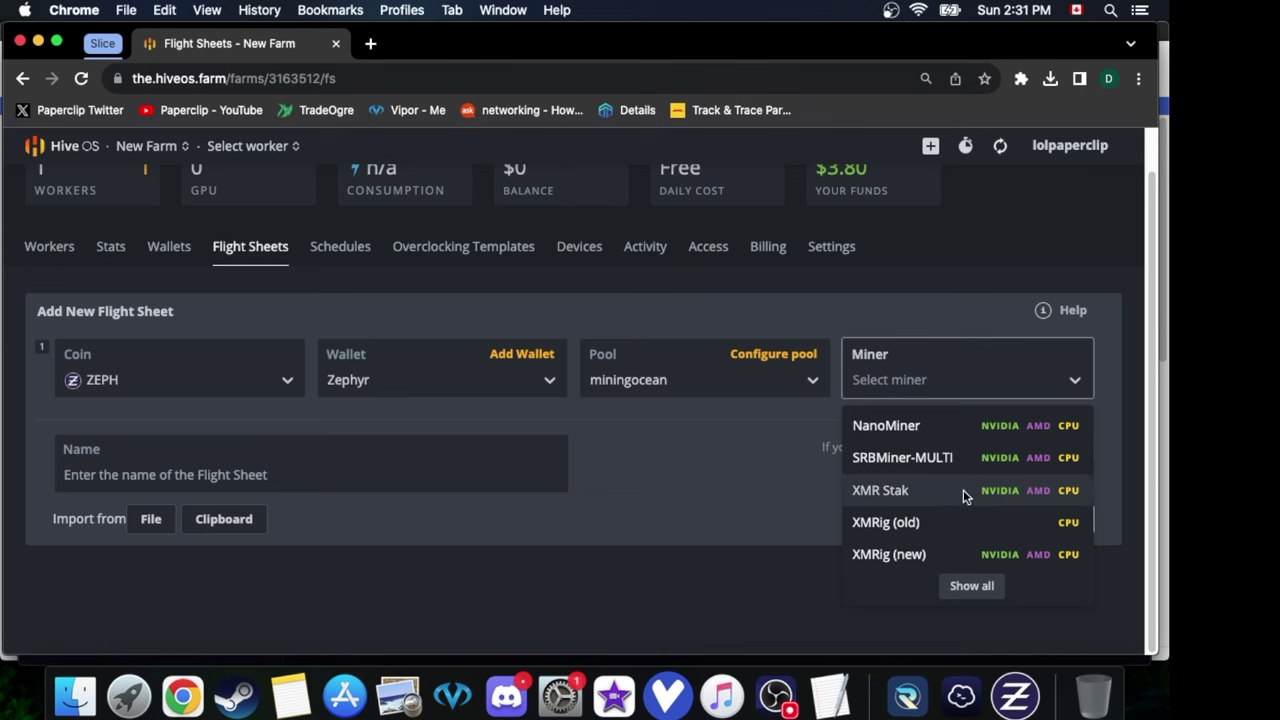
click(929, 555)
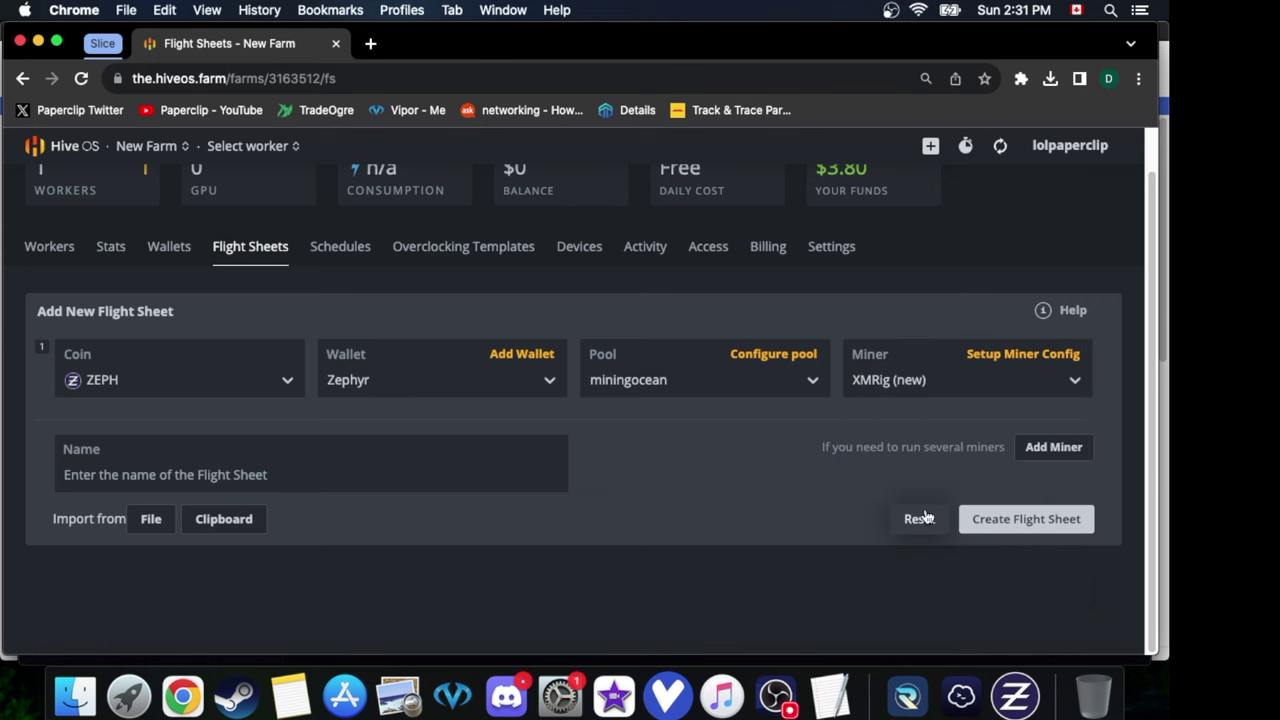
Create the ZEPH flight sheet and expand its row to review the saved details.
scroll(1000, 540, up, 1)
click(1013, 563)
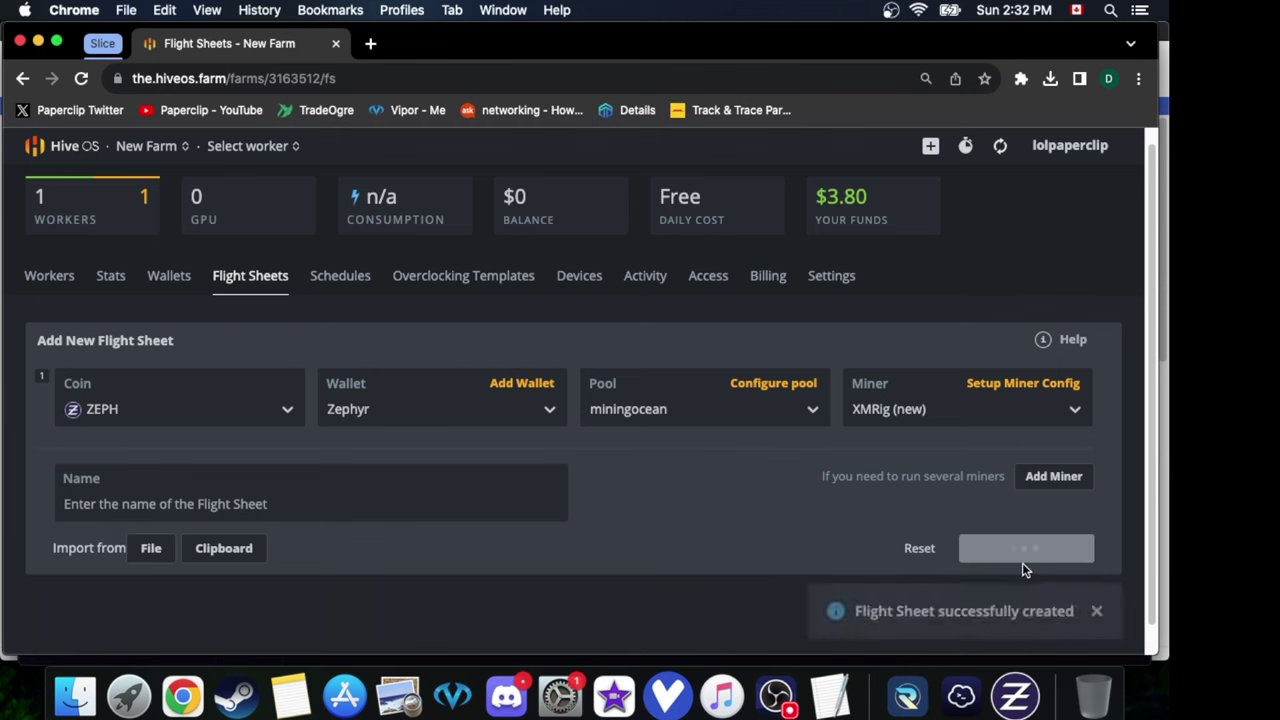
scroll(1011, 568, down, 3)
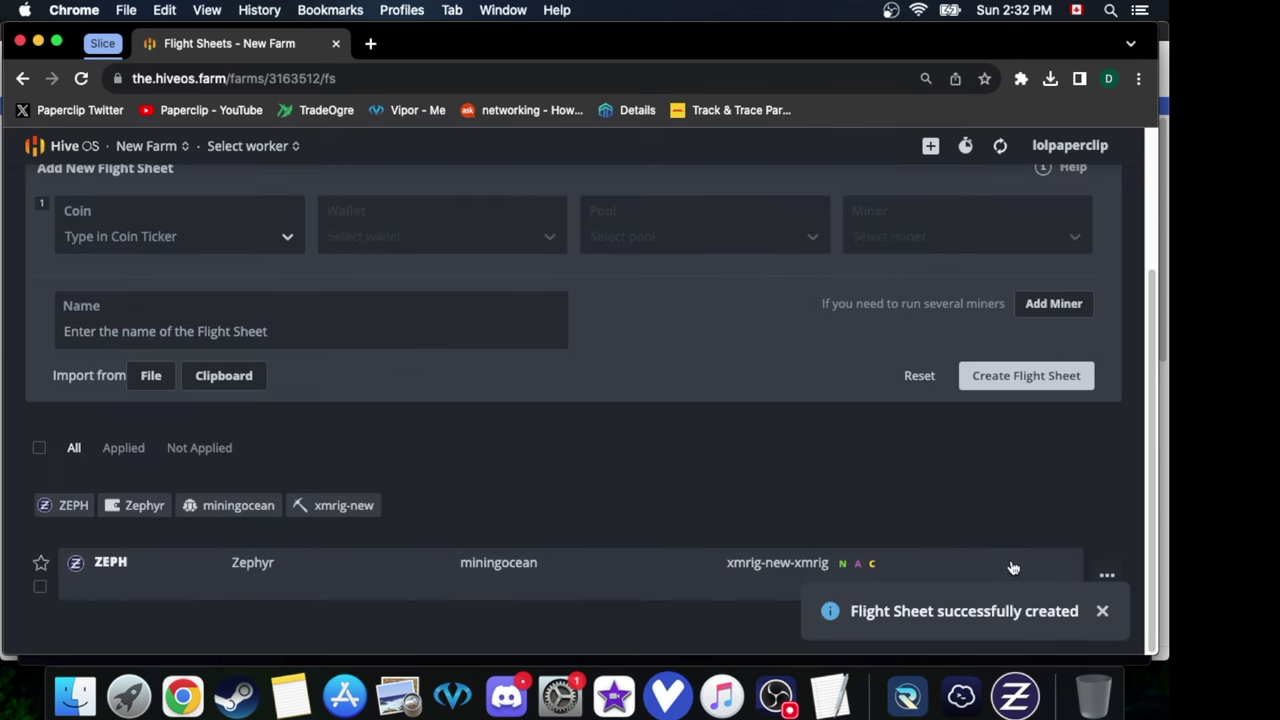
click(885, 570)
scroll(900, 566, down, 2)
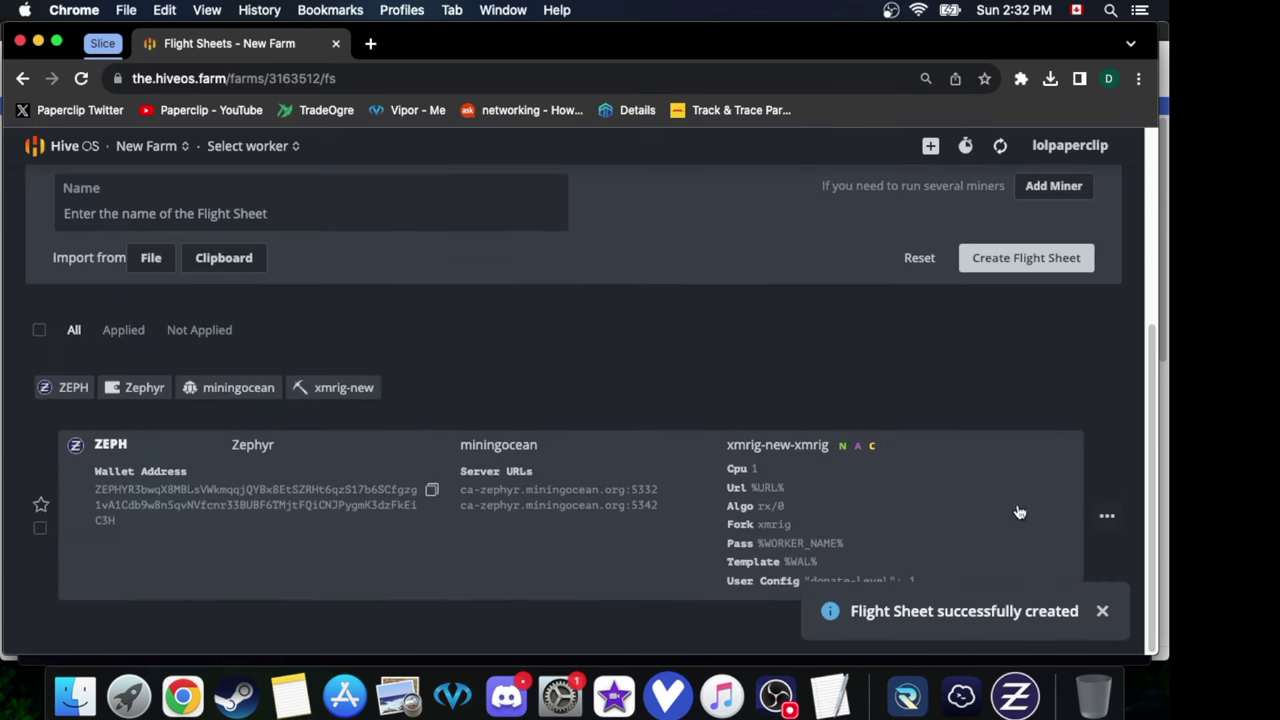
scroll(1000, 520, up, 5)
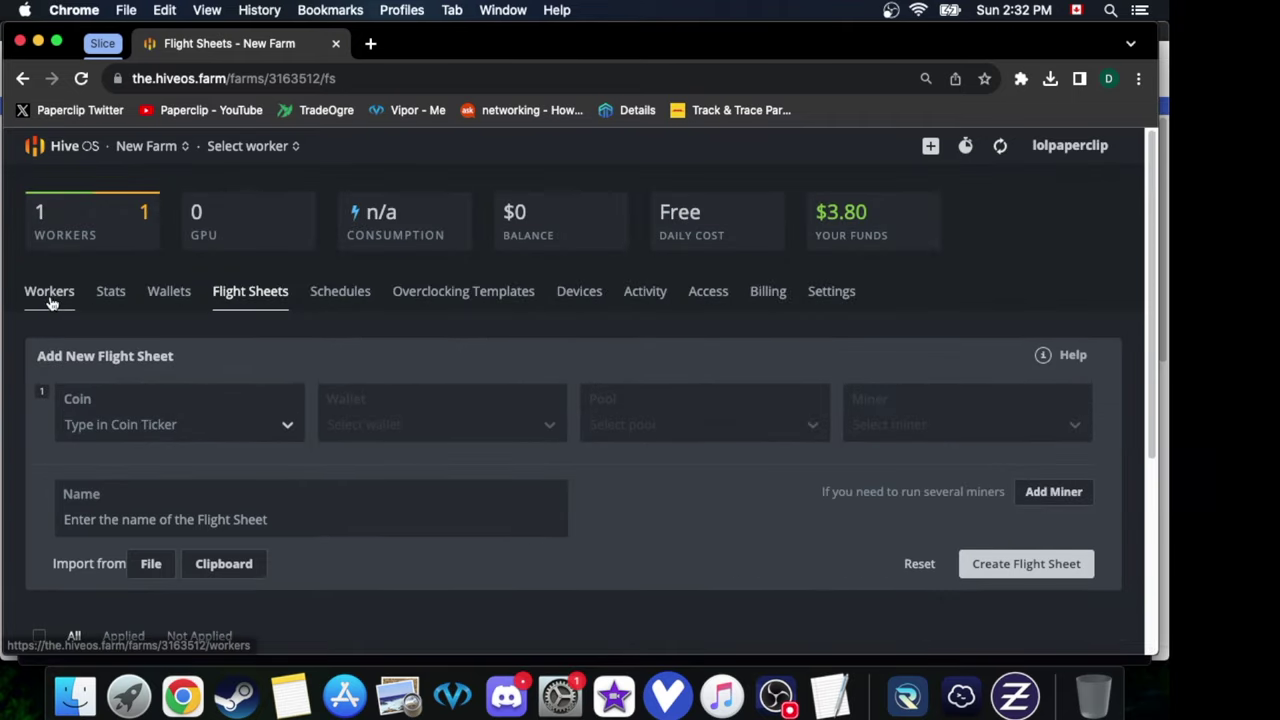
click(50, 300)
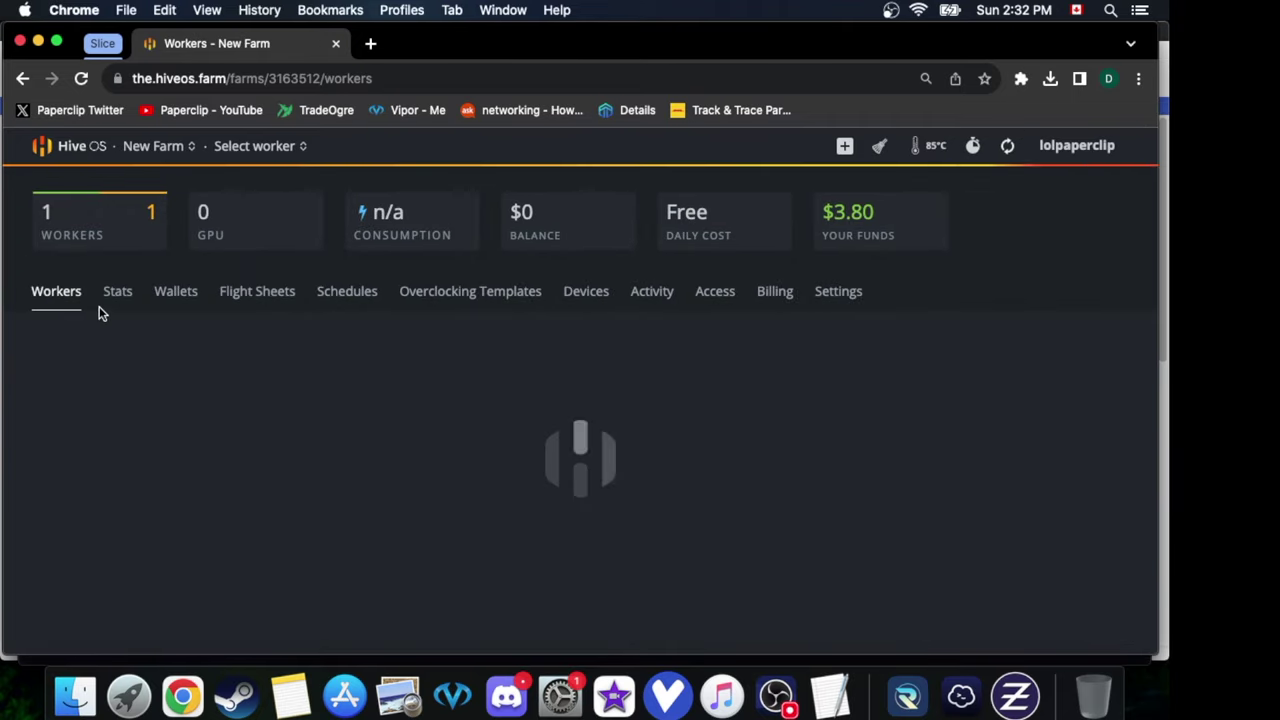
Apply the ZEPH flight sheet to the R7-5700x worker.
click(97, 397)
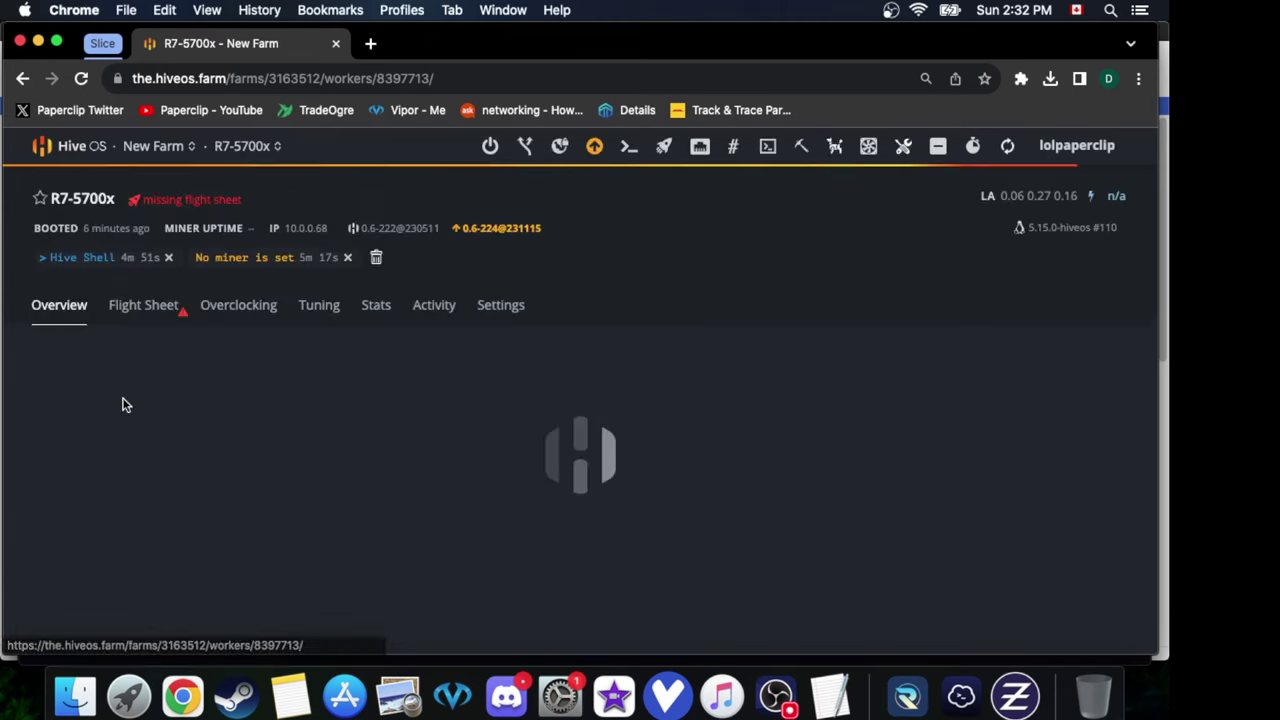
click(158, 318)
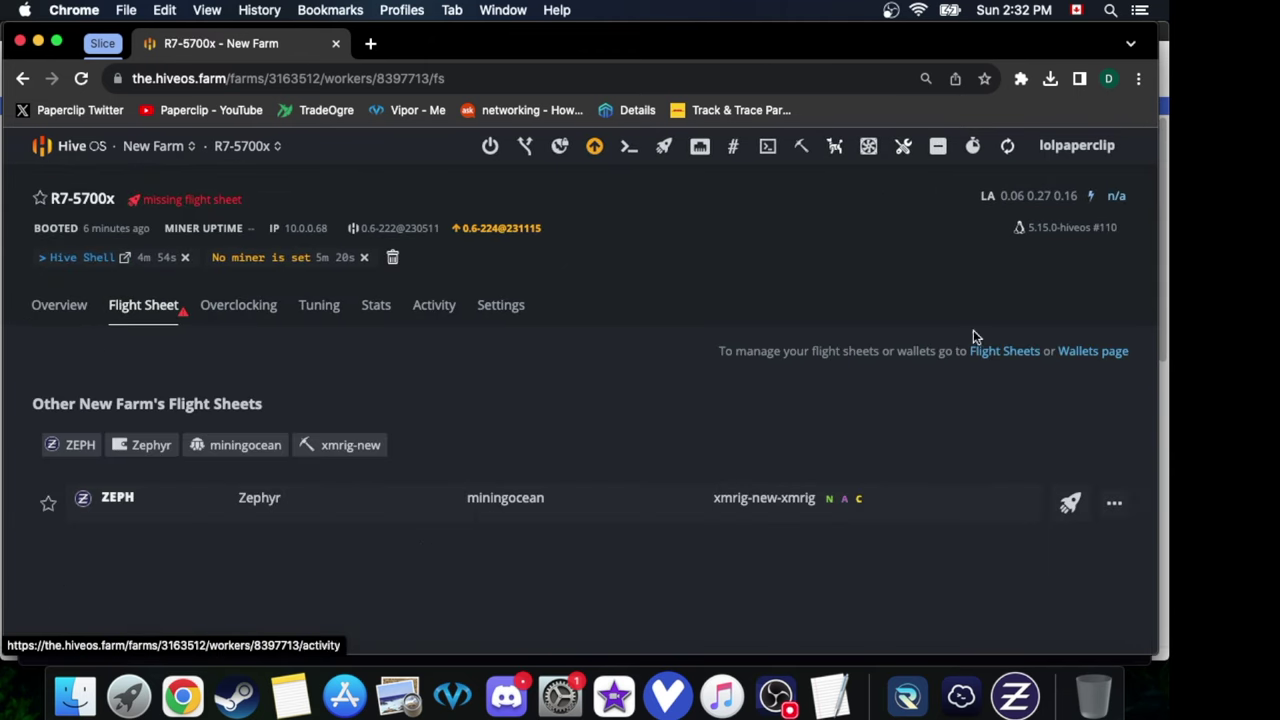
click(1072, 503)
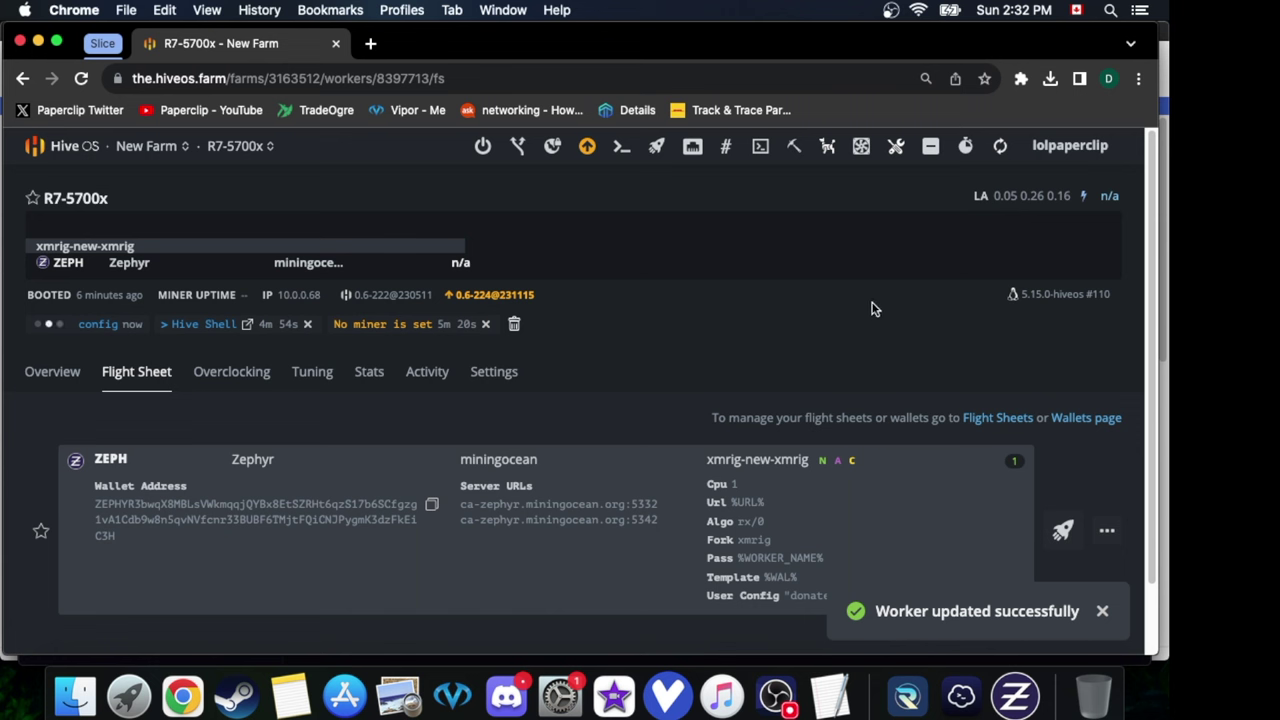
Start a new Hive Shell session on the rig, dismiss the old session notice, and open its link.
click(762, 152)
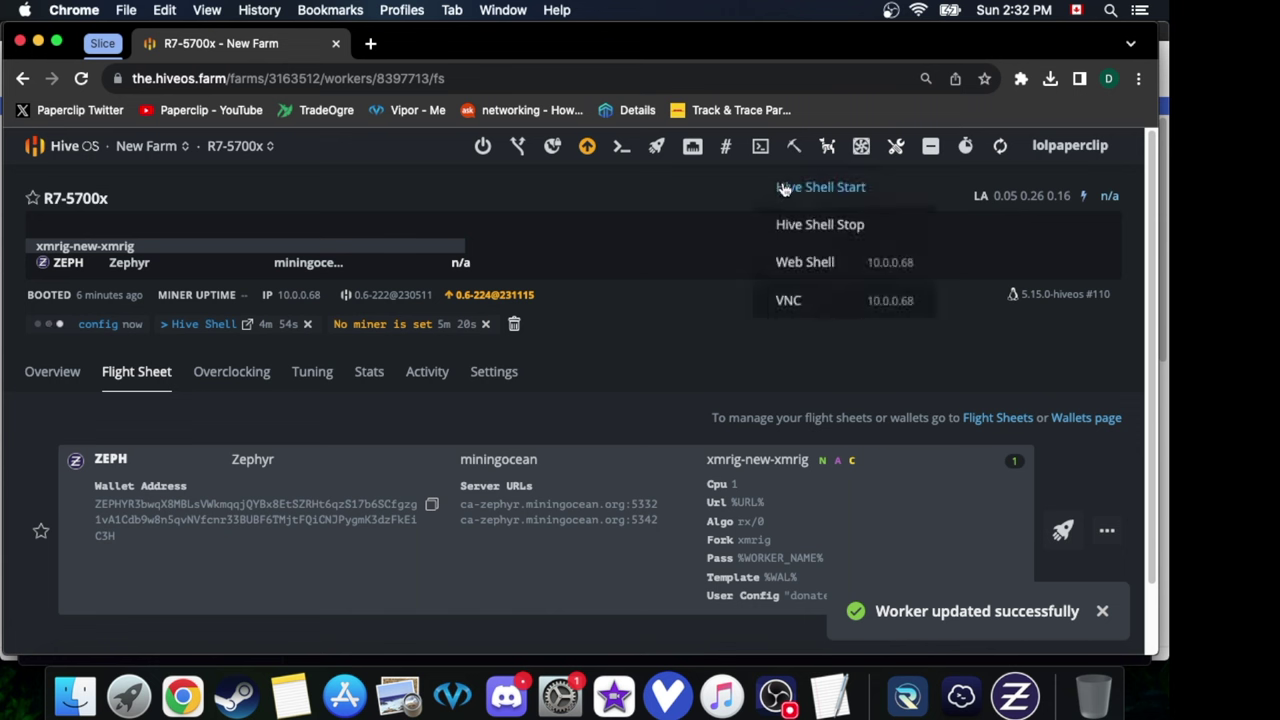
click(785, 189)
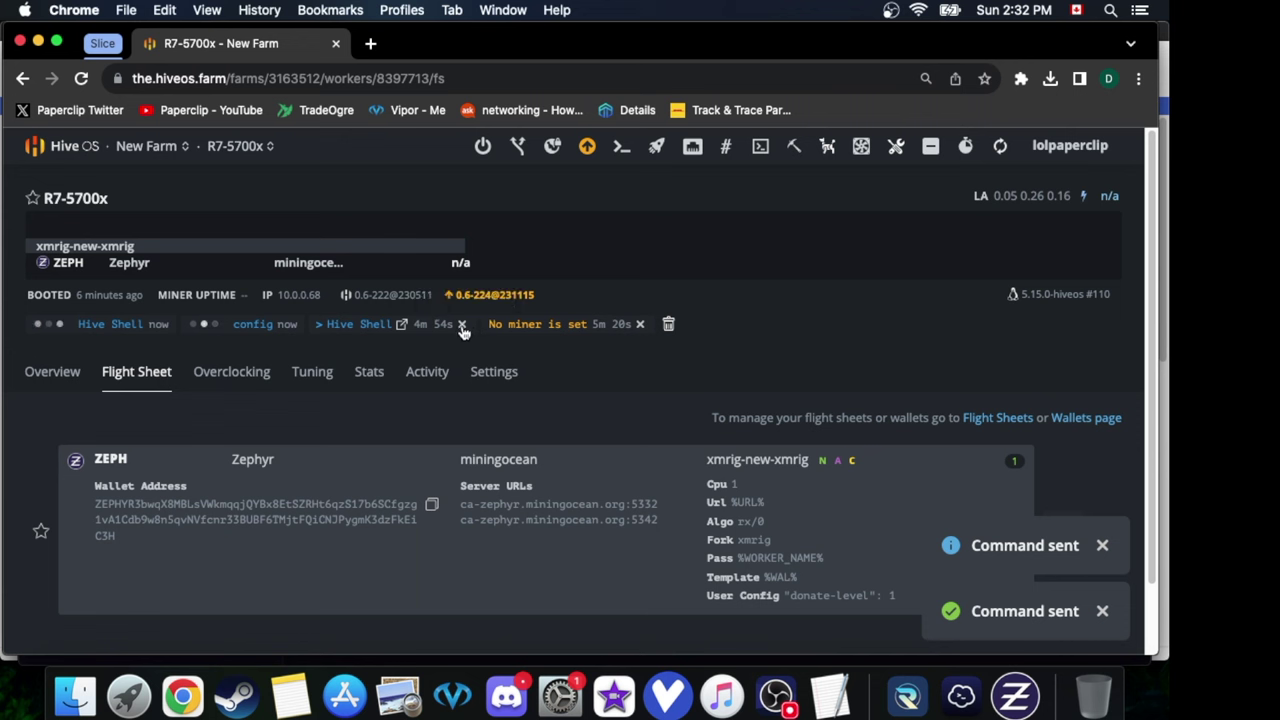
click(463, 325)
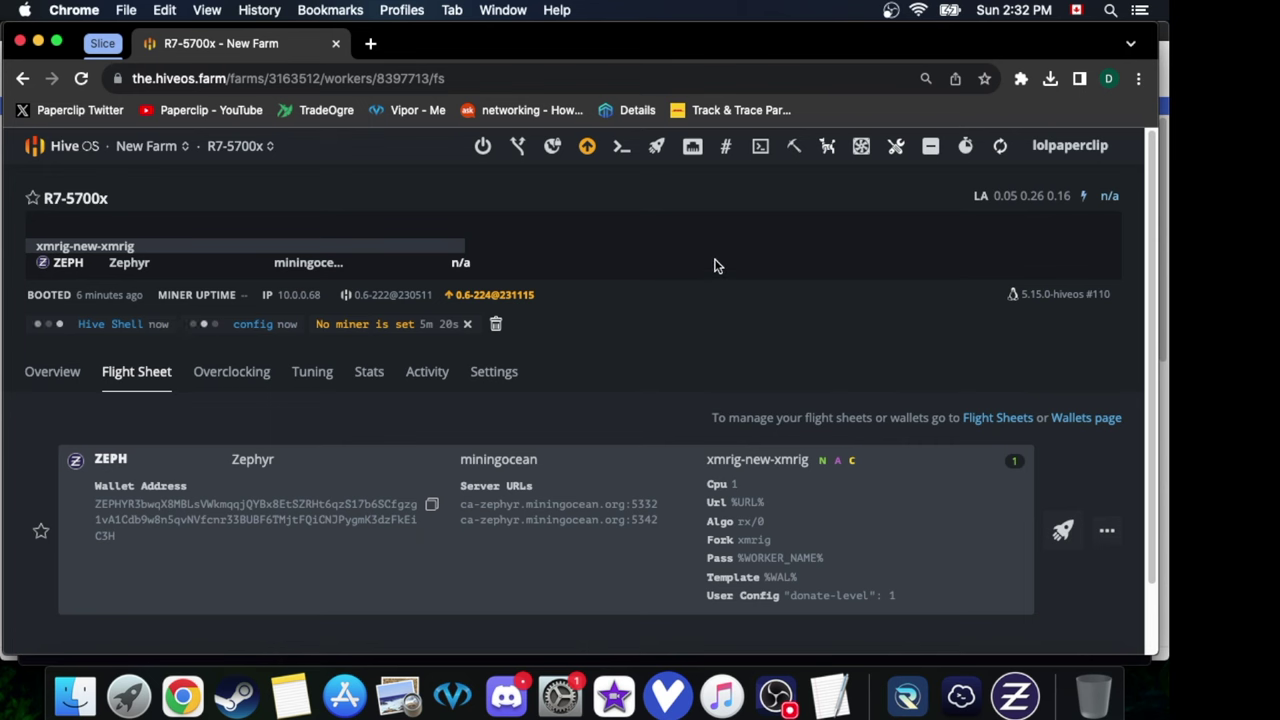
click(101, 326)
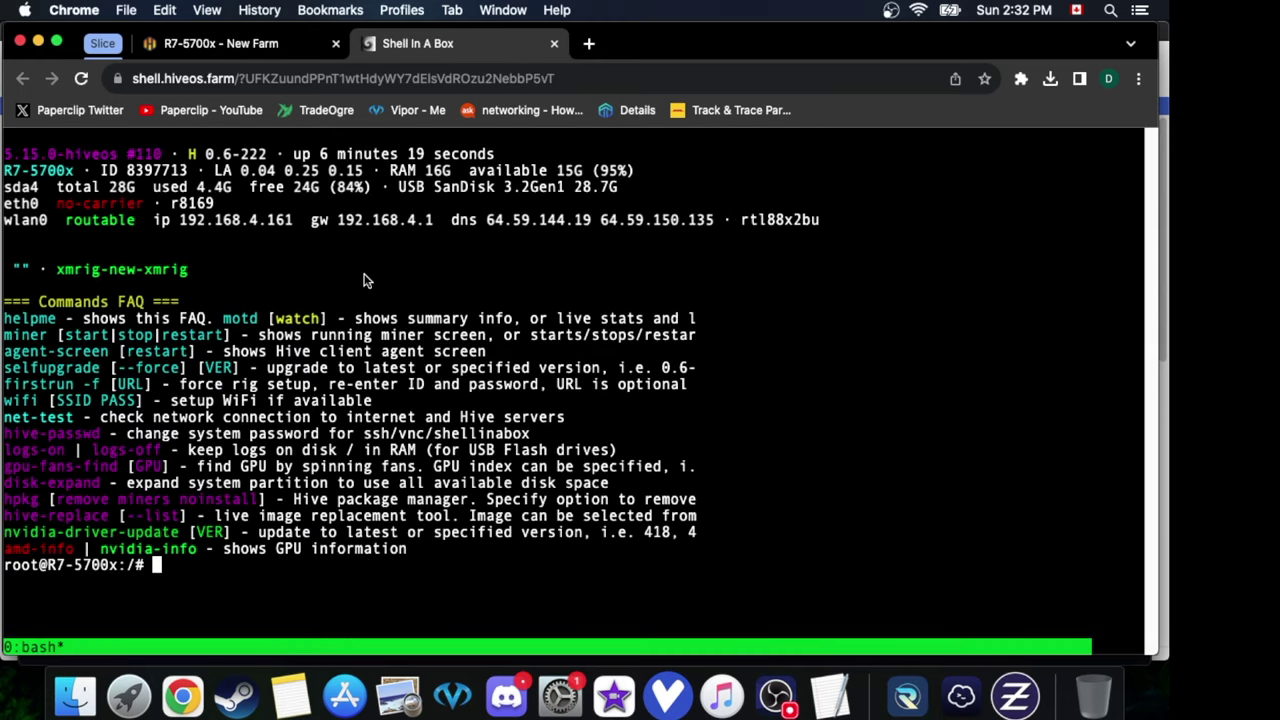
Run 'miner' in the web shell to show XMRig 6.20.0 mining ZEPH with accepted shares.
text(miner)
key(Return)
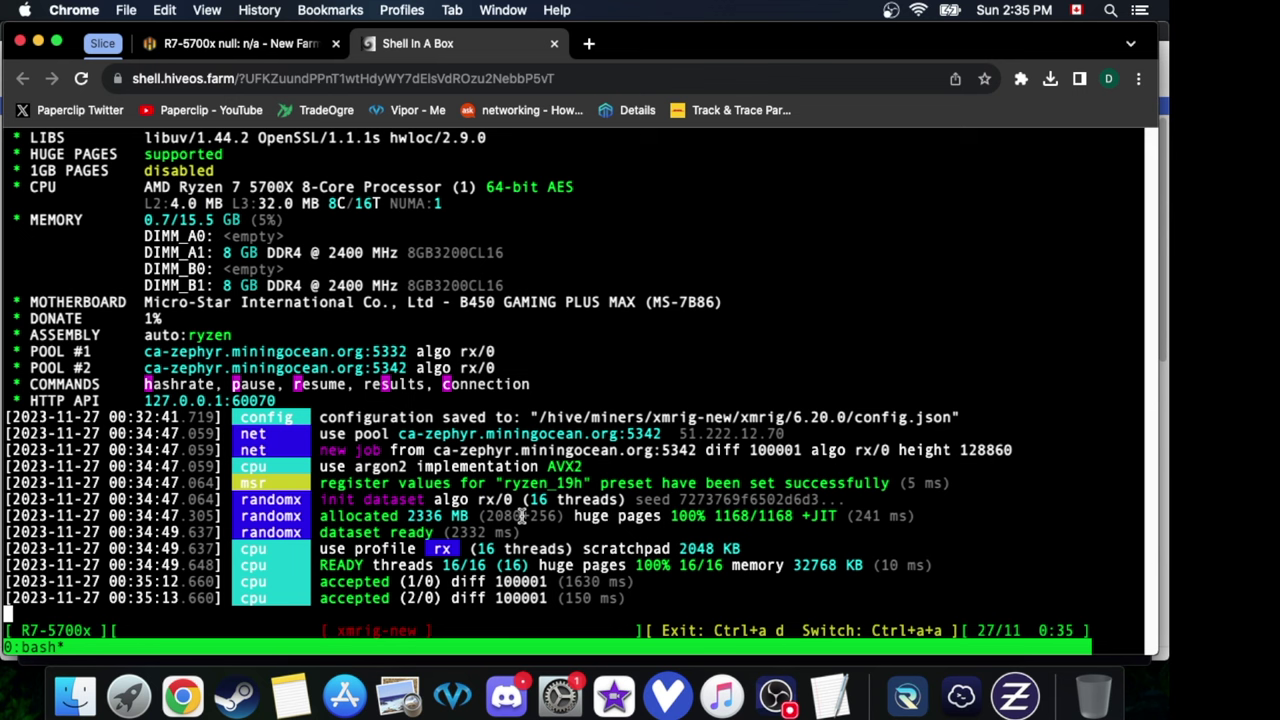
Open miningocean.org in a new tab and view the Zephyr pool's Workers Statistics table listing R7-5700x.
click(588, 45)
text(mining)
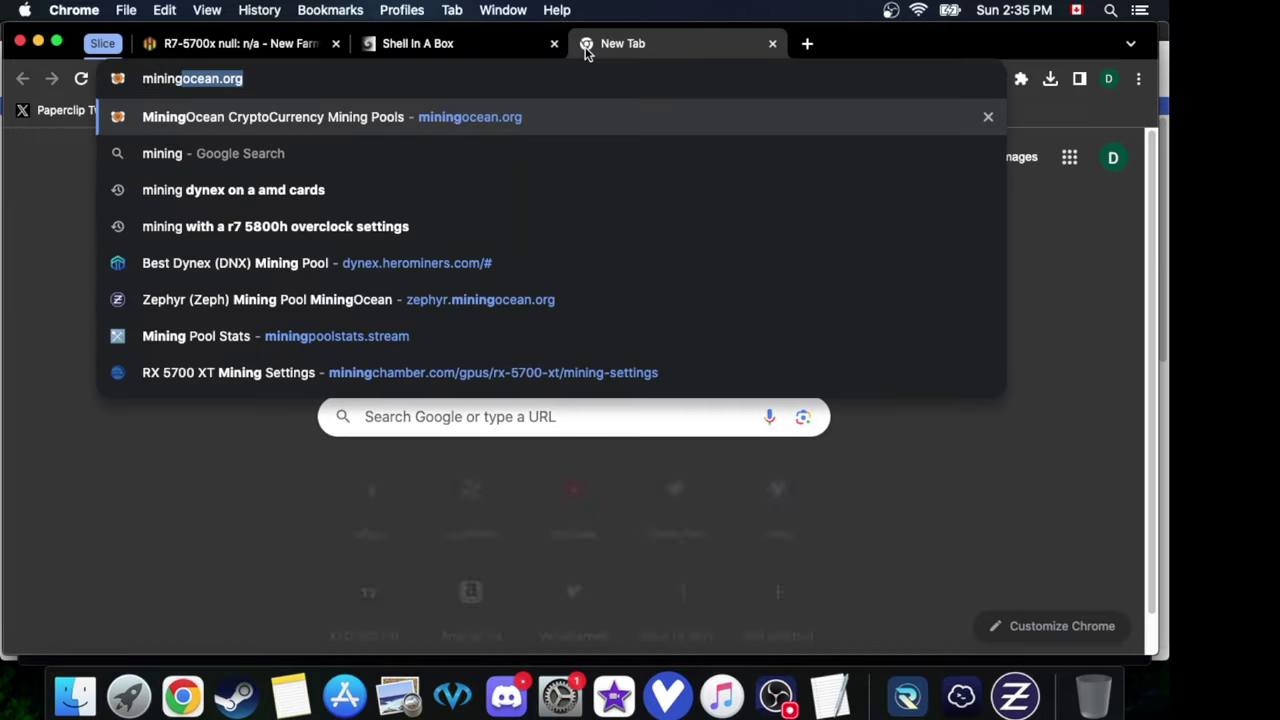
key(Return)
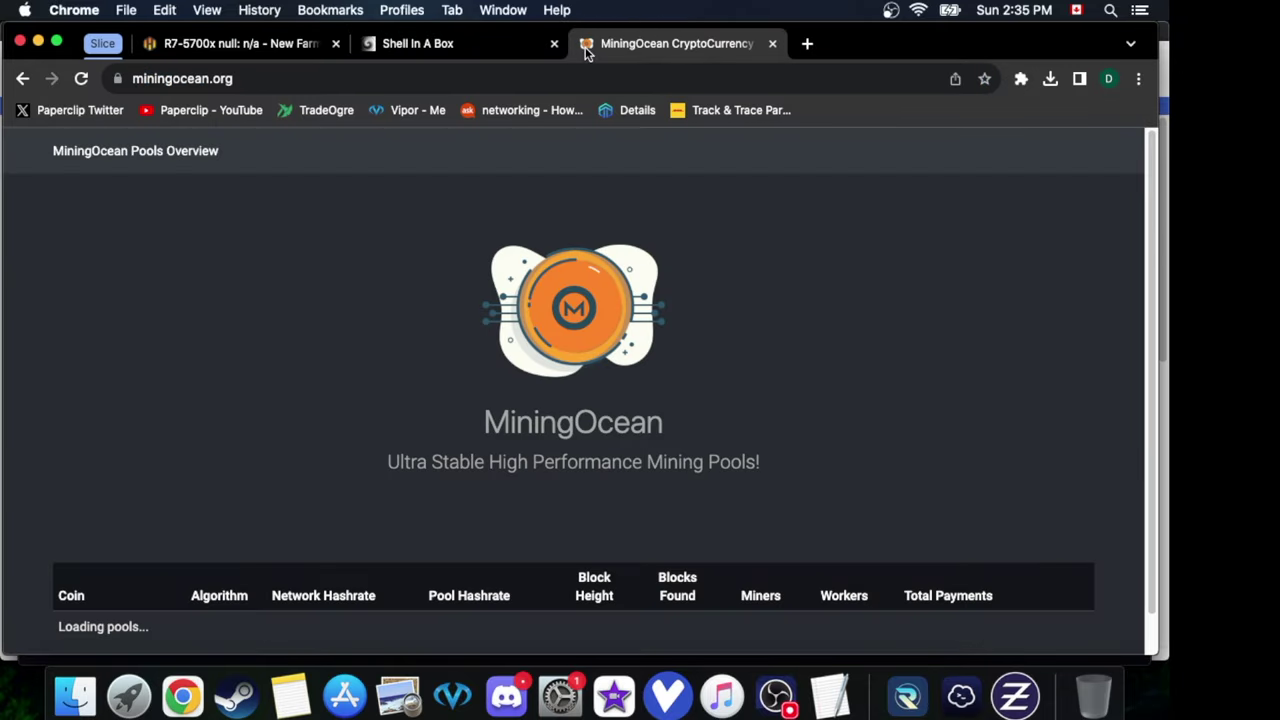
scroll(189, 337, down, 3)
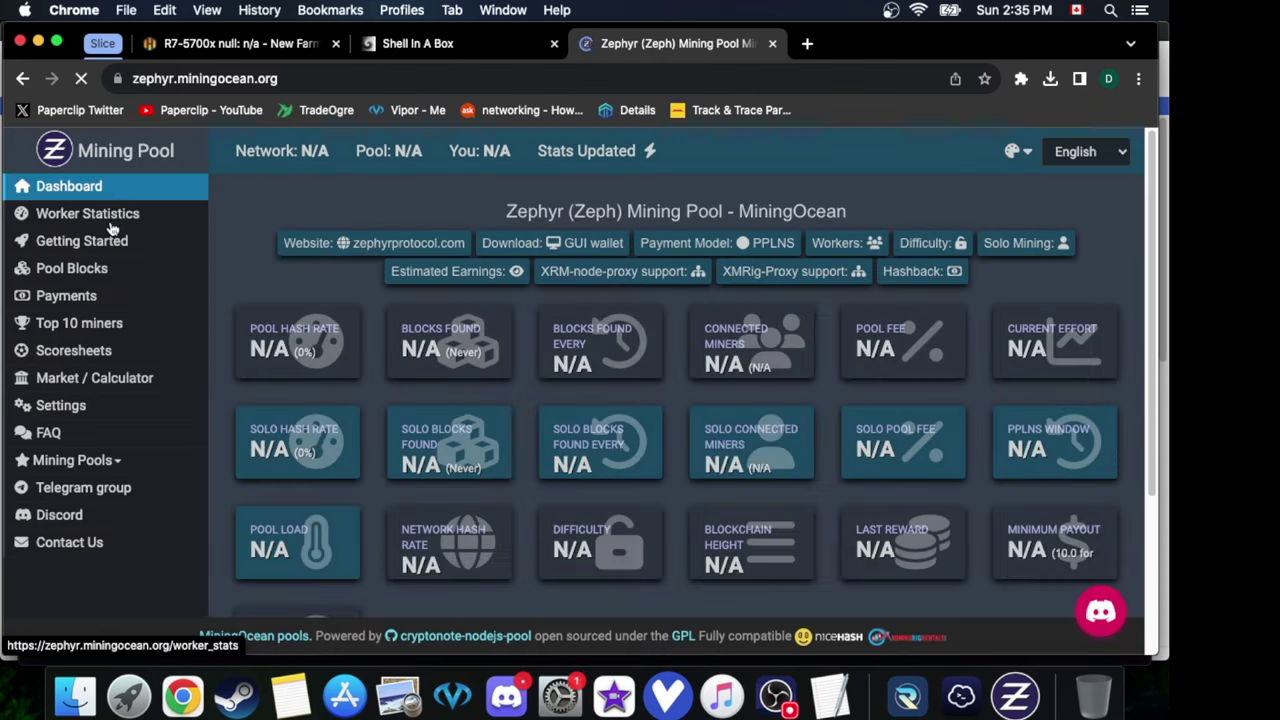
click(108, 214)
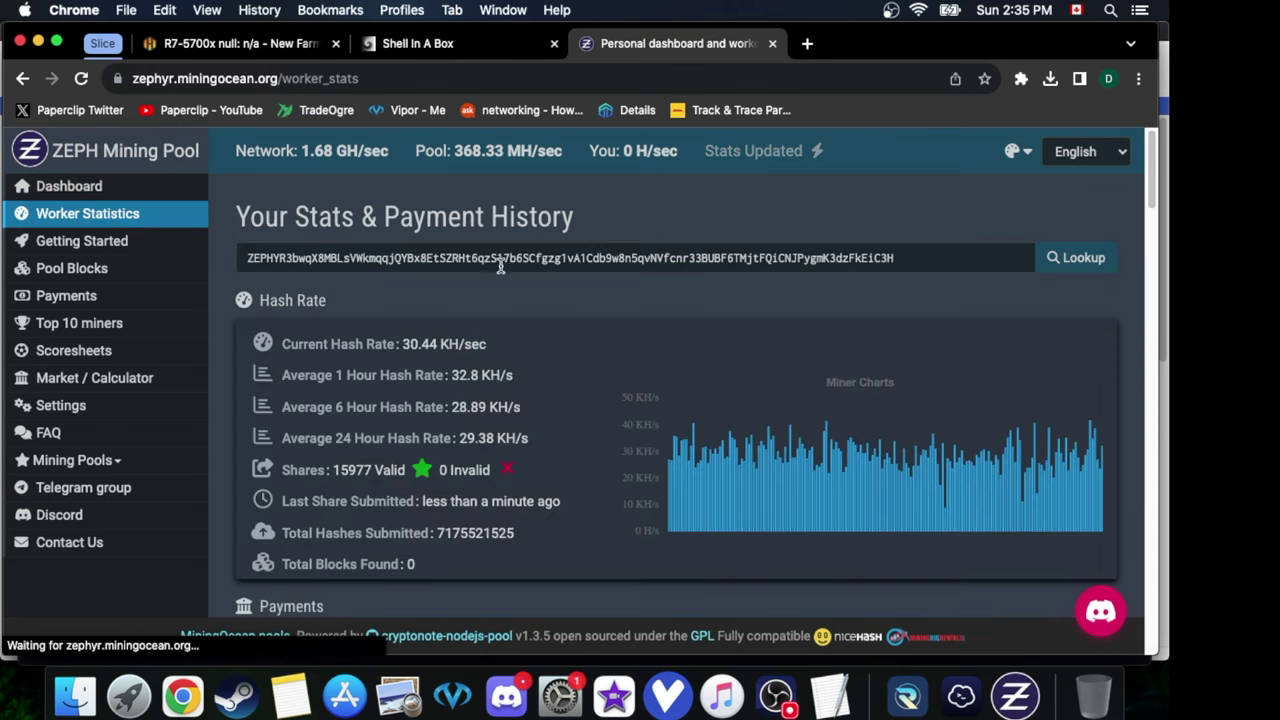
scroll(545, 275, down, 5)
scroll(545, 275, down, 10)
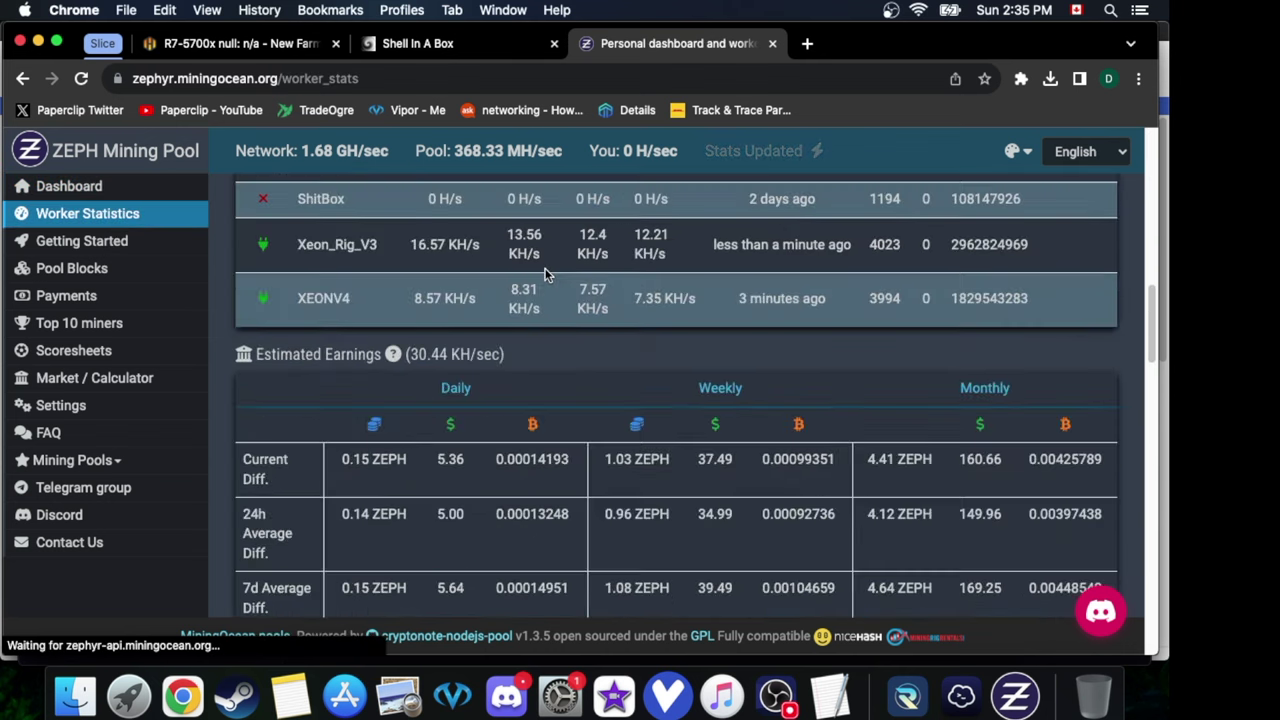
scroll(547, 270, up, 2)
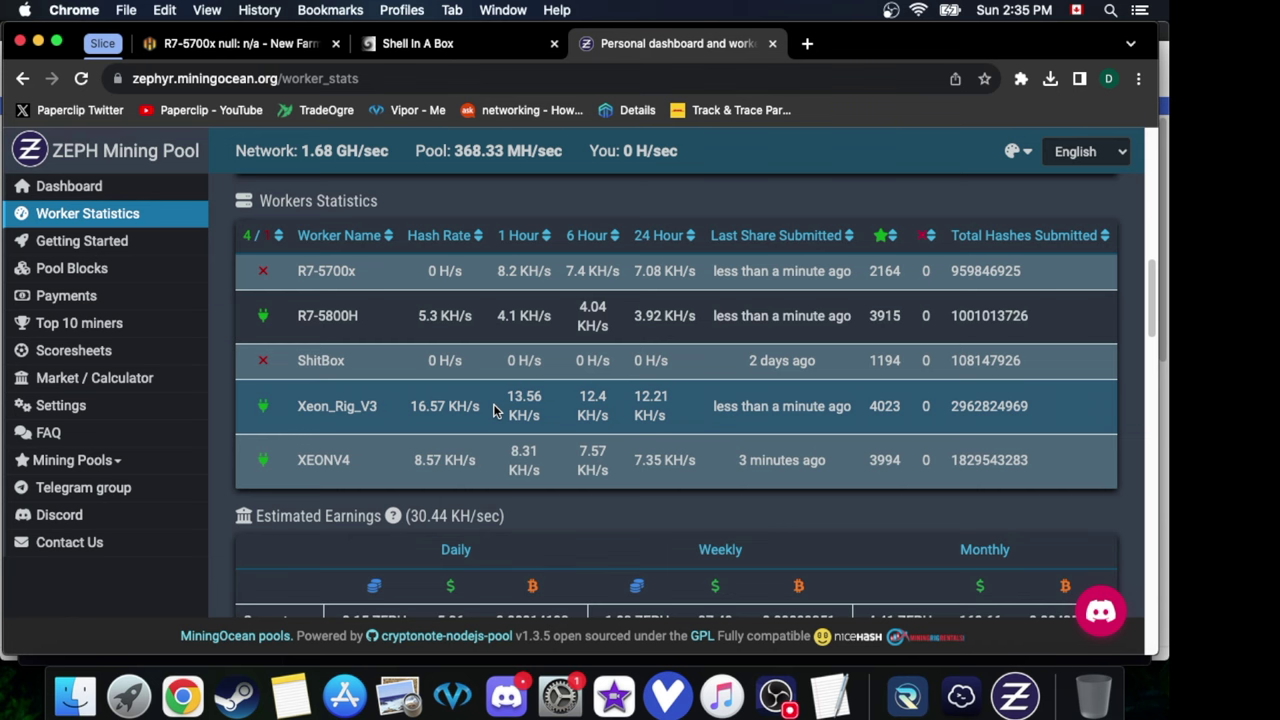
scroll(492, 418, down, 4)
Watch the R7-5700x row update, averaging 7.08 KH/s with no invalid shares.
scroll(491, 417, up, 5)
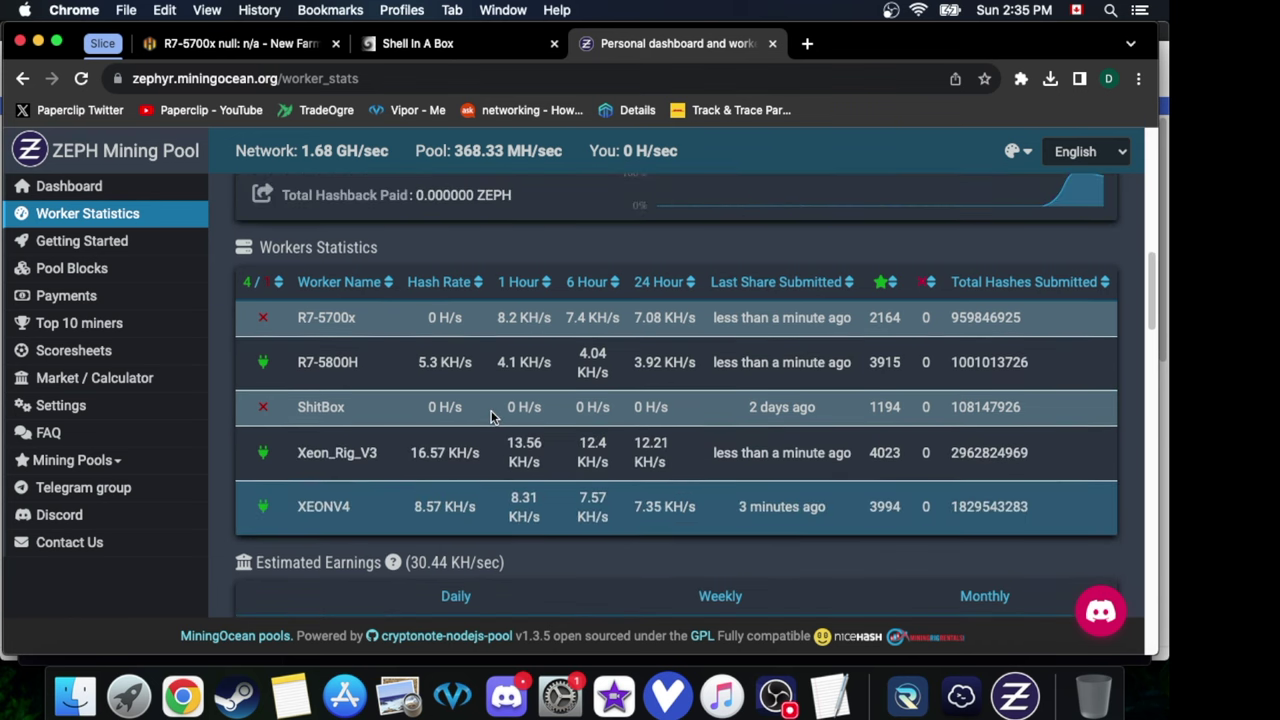